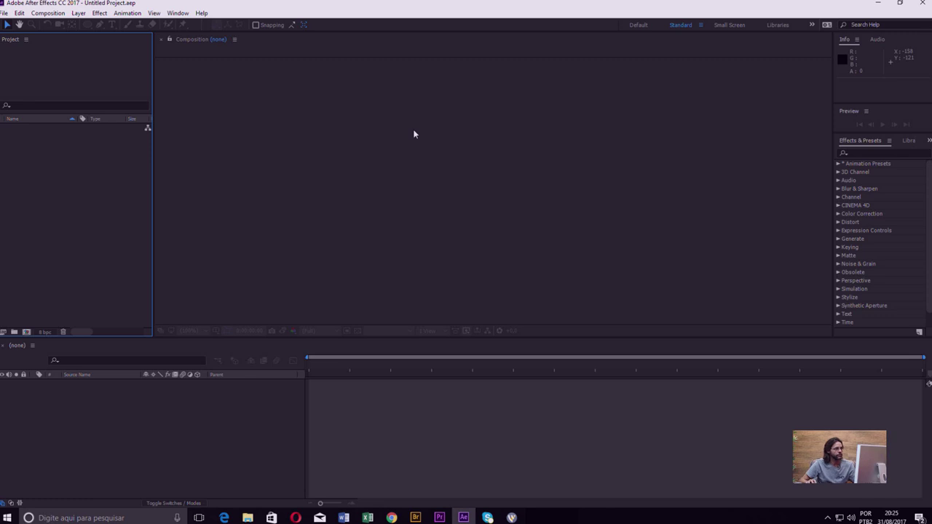
- Create a new composition named 'bouncing ball', keeping 1920×1080 at 30 fps
left_click(47, 13)
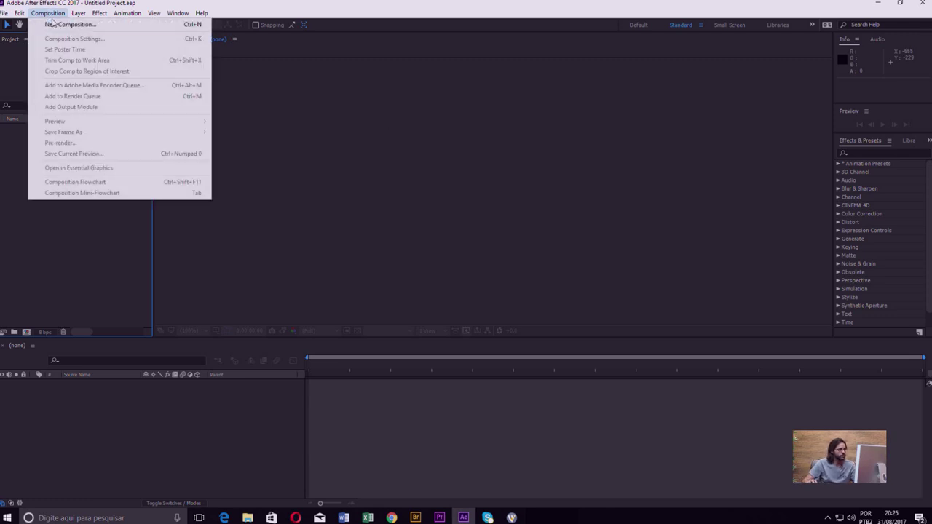
left_click(58, 26)
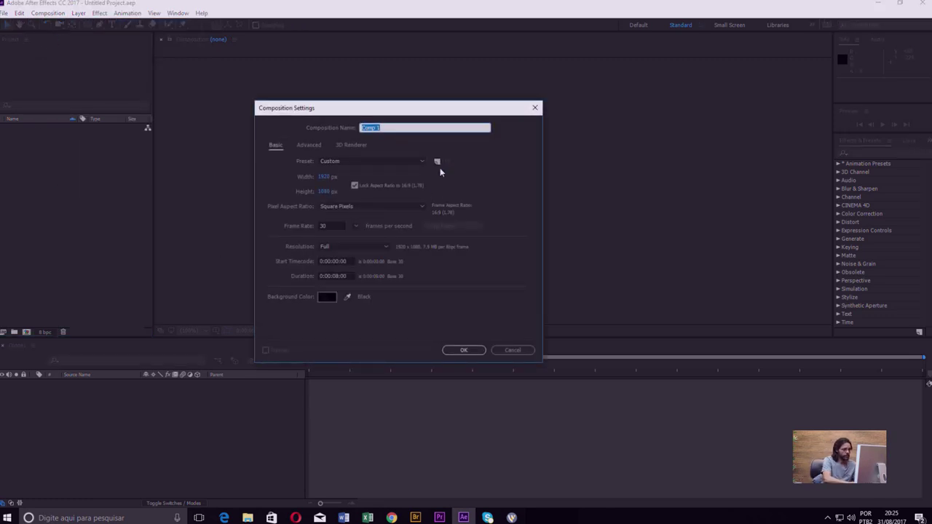
type("bouncing ball")
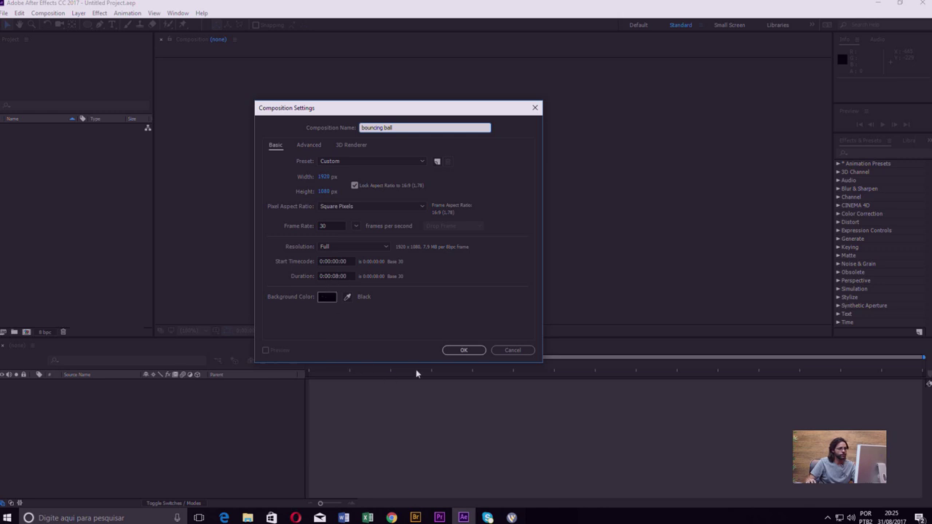
left_click(461, 351)
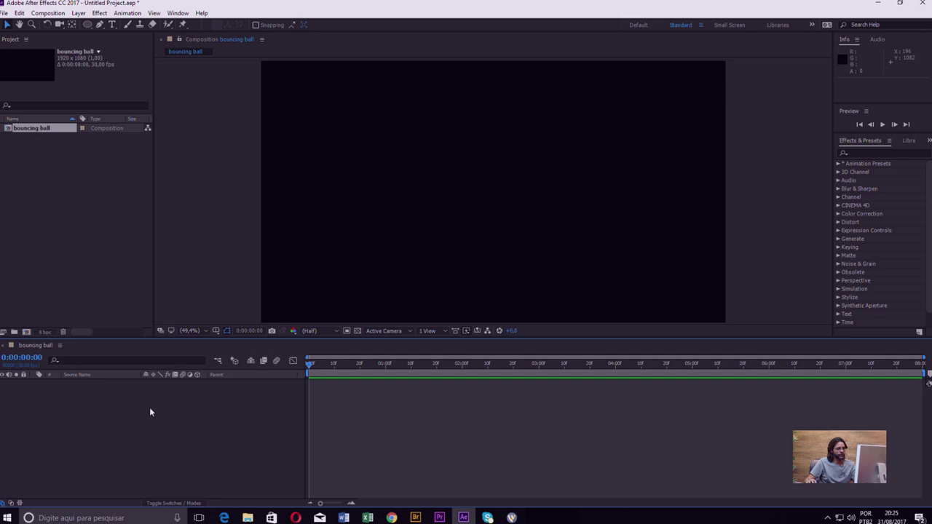
- Start a new solid named 'chão' with its height set to 30 px
right_click(108, 414)
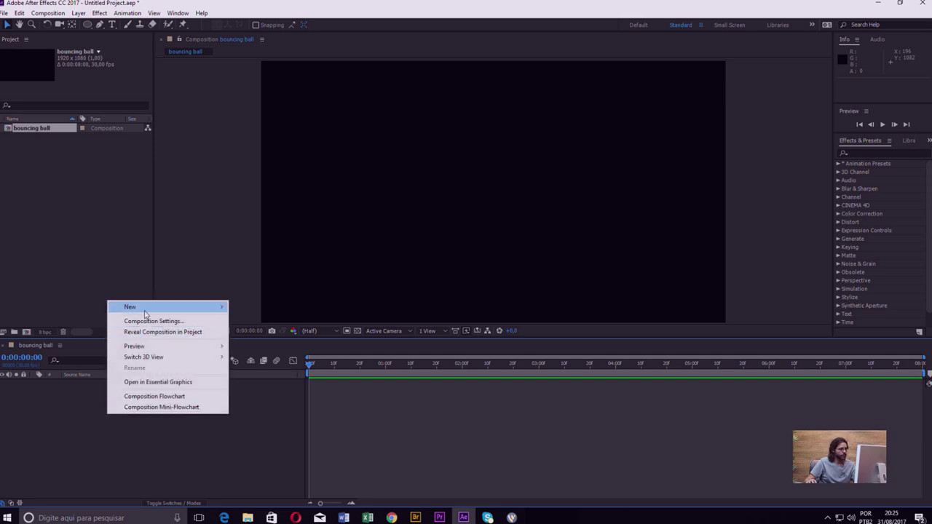
mouse_move(146, 316)
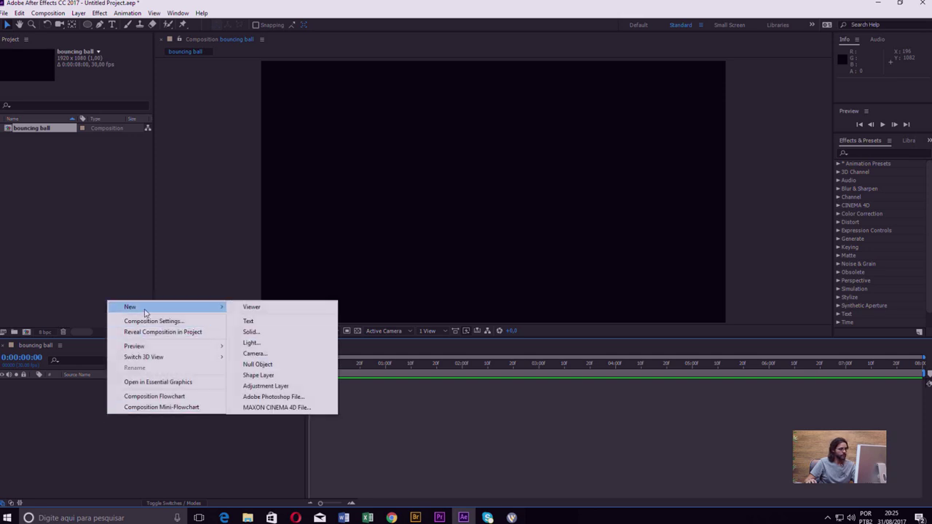
left_click(252, 332)
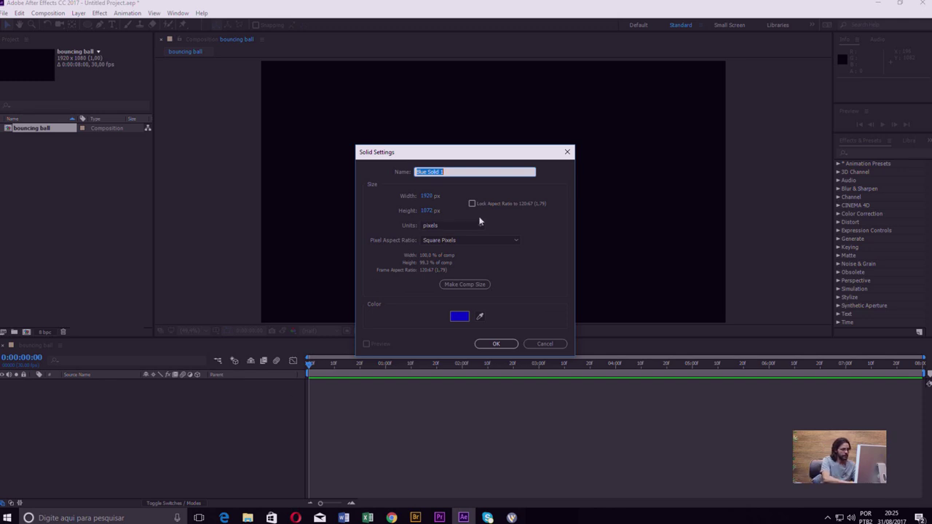
type("chão")
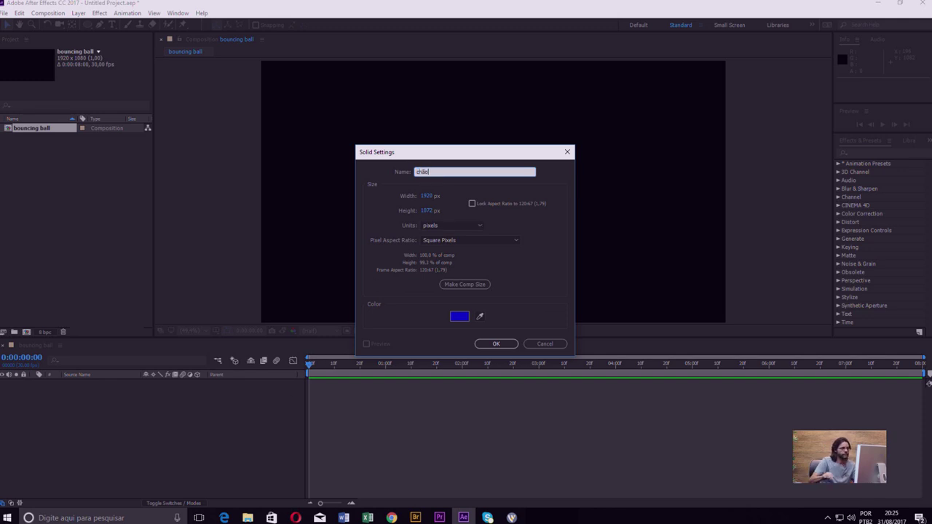
left_click(431, 211)
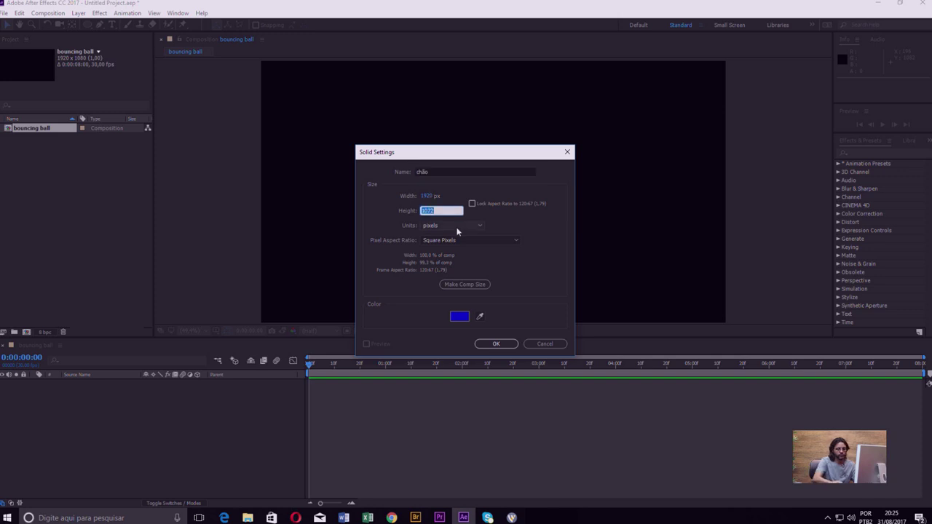
type("30")
left_click(537, 265)
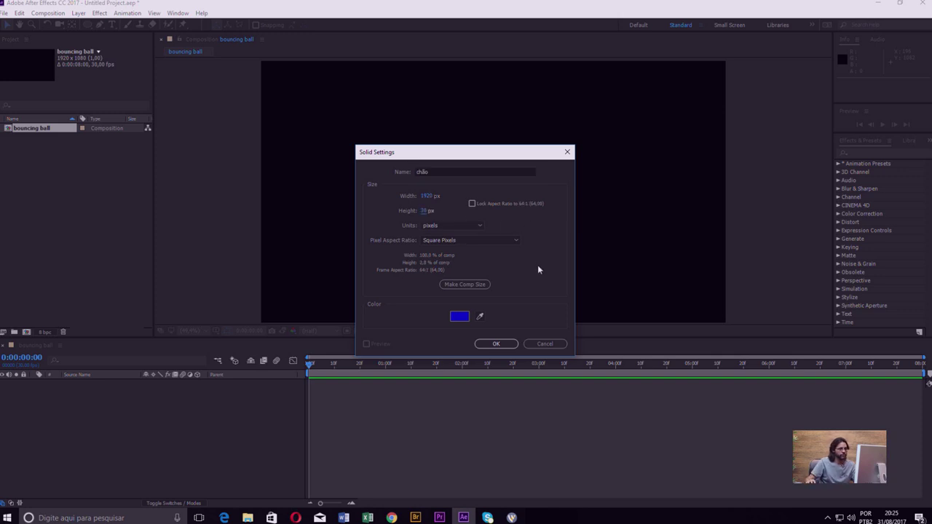
- Give the chão solid a strong blue colour and create it
left_click(460, 316)
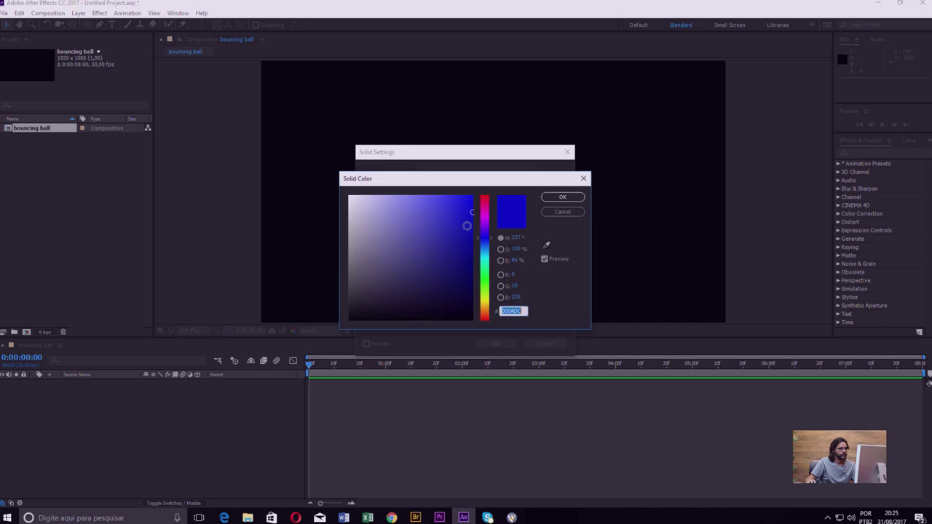
left_click_drag(466, 221, 474, 215)
left_click(558, 197)
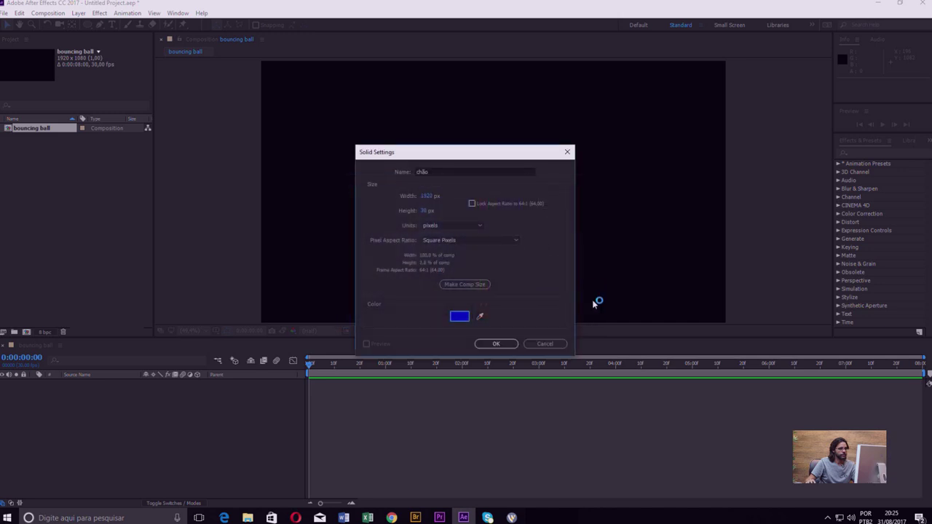
left_click(495, 343)
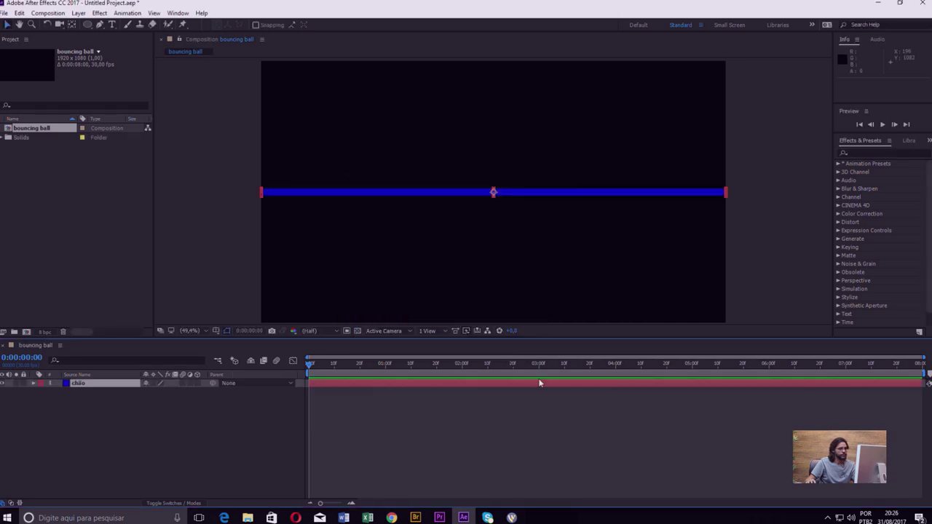
- Move the blue floor to the bottom of the frame and lock its layer
left_click_drag(455, 192, 451, 315)
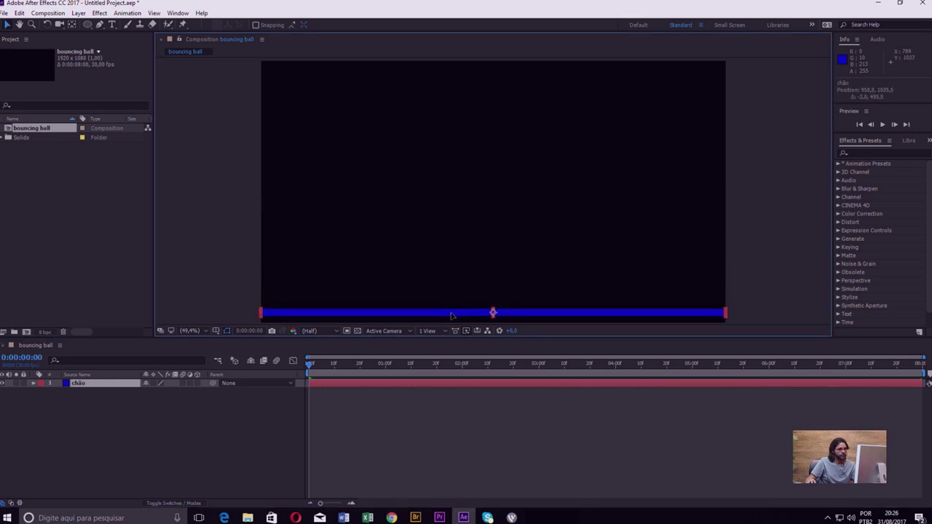
key("Return")
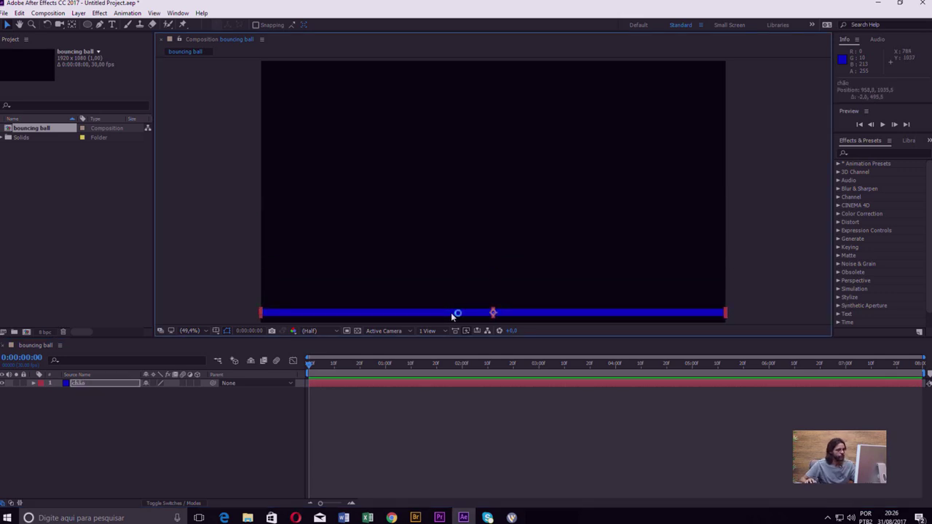
left_click(24, 383)
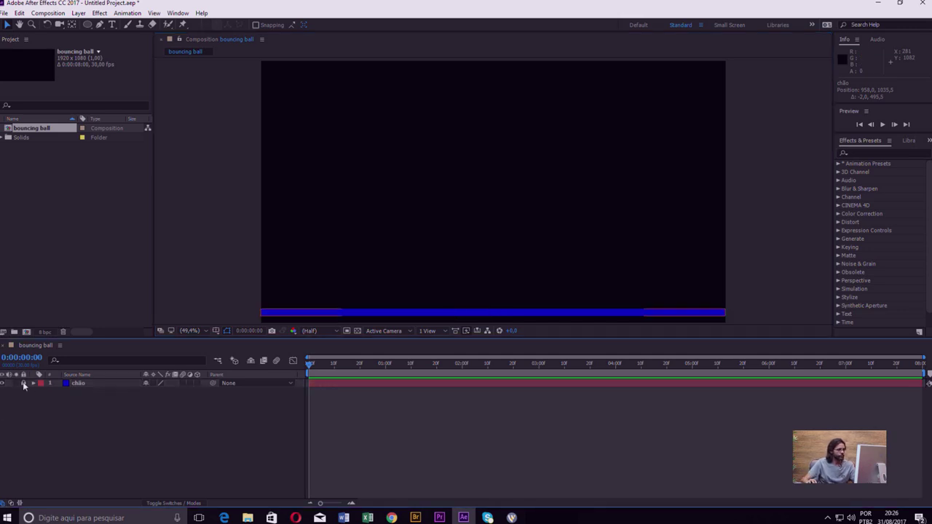
- Add a shape layer and draw a small red circle near the frame centre
right_click(124, 413)
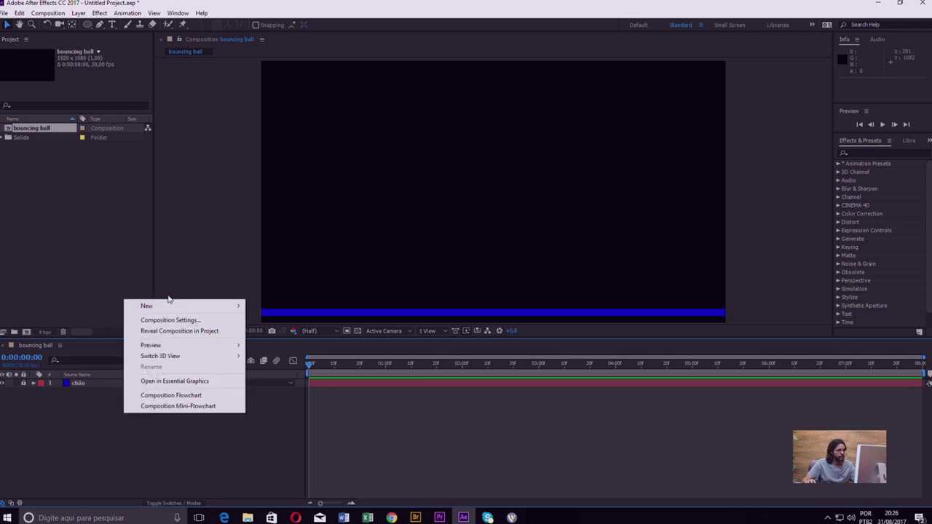
mouse_move(170, 306)
left_click(271, 376)
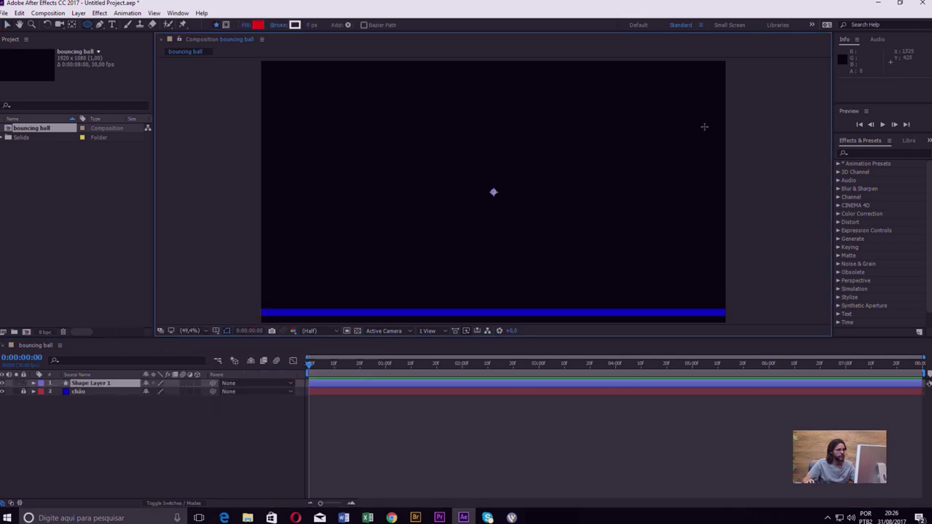
left_click_drag(87, 25, 125, 50)
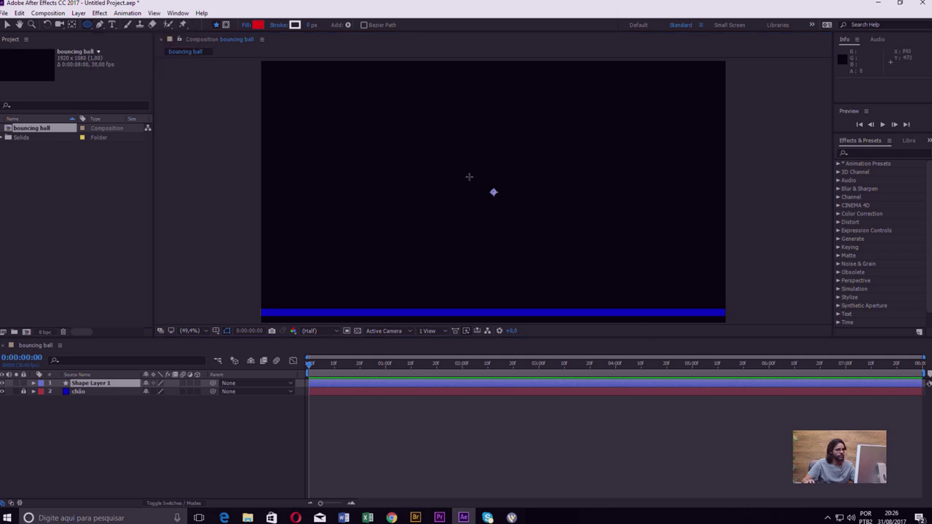
left_click_drag(486, 186, 508, 206)
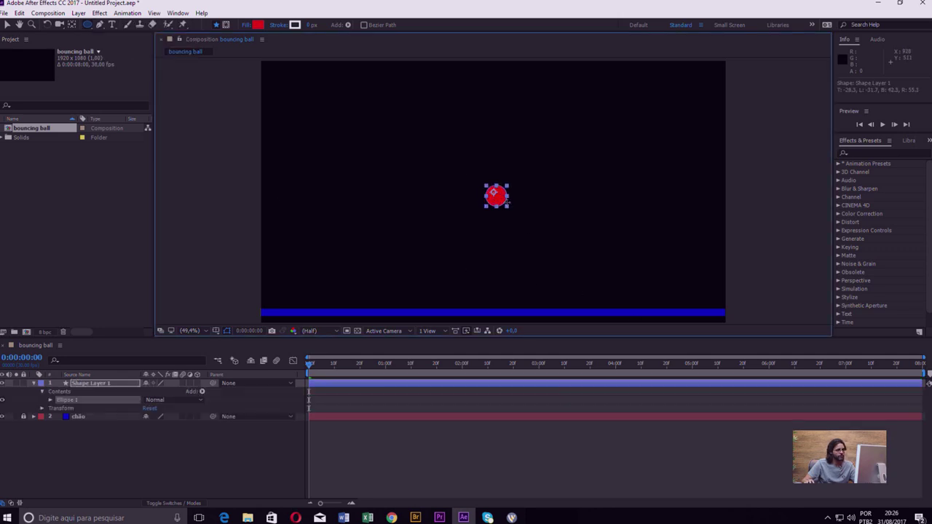
- Move the red ball up toward the top of the frame and reselect it
left_click(7, 25)
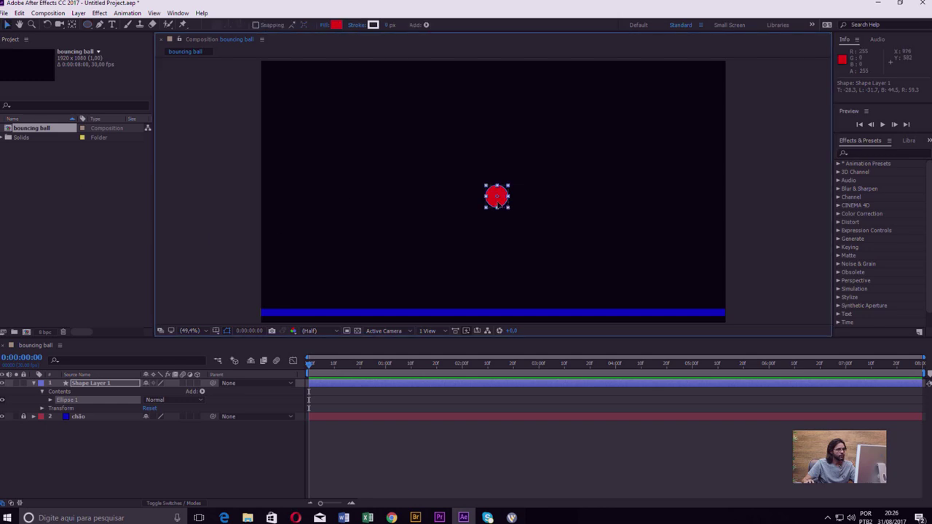
left_click_drag(498, 200, 495, 133)
left_click(531, 185)
left_click(501, 129)
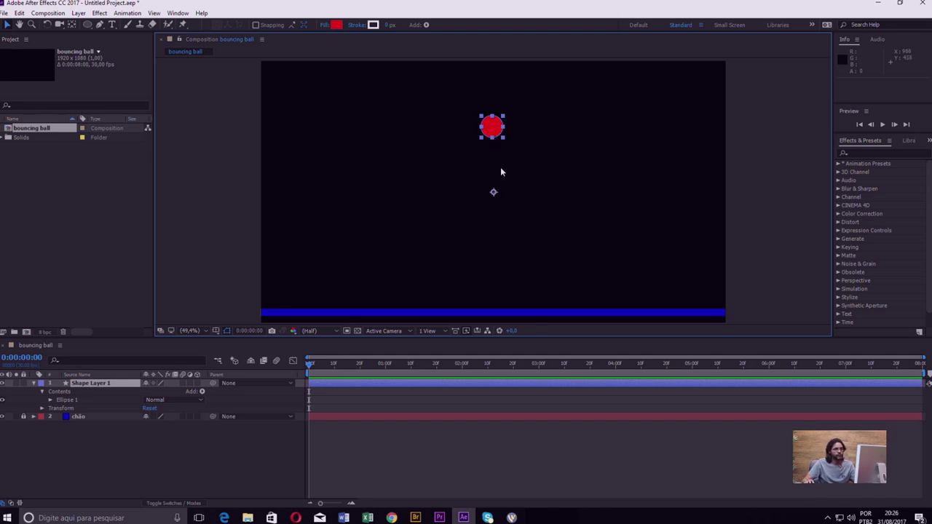
- Move the red ball's anchor point down to its bottom edge with the Pan Behind tool
left_click(72, 25)
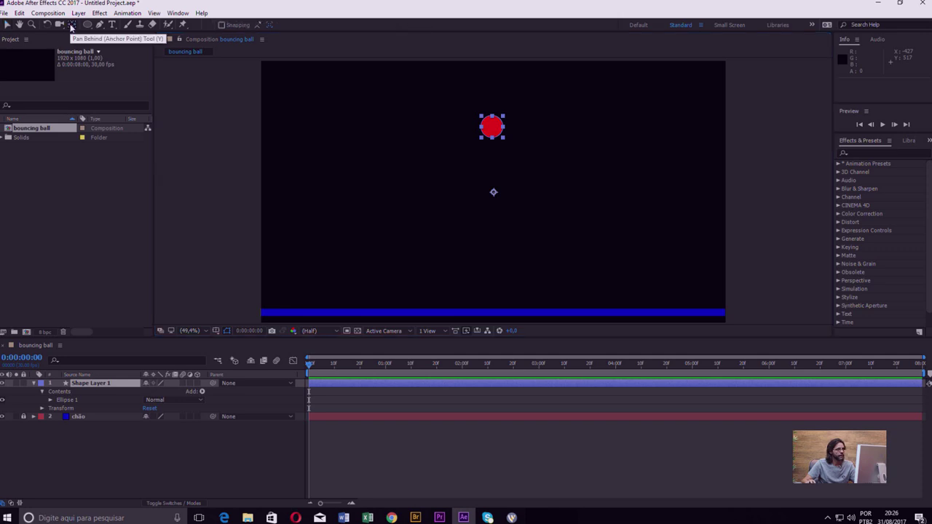
left_click_drag(497, 197, 495, 130)
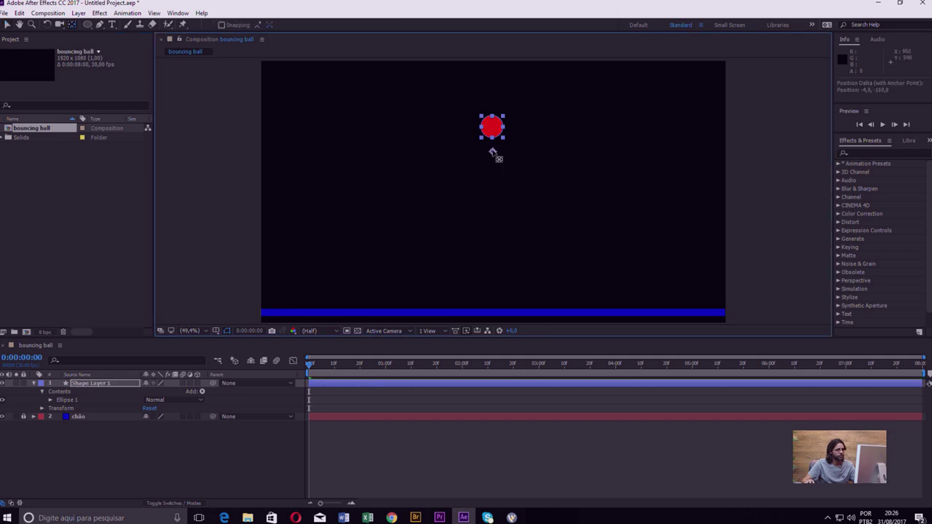
scroll(494, 129, "up", 3)
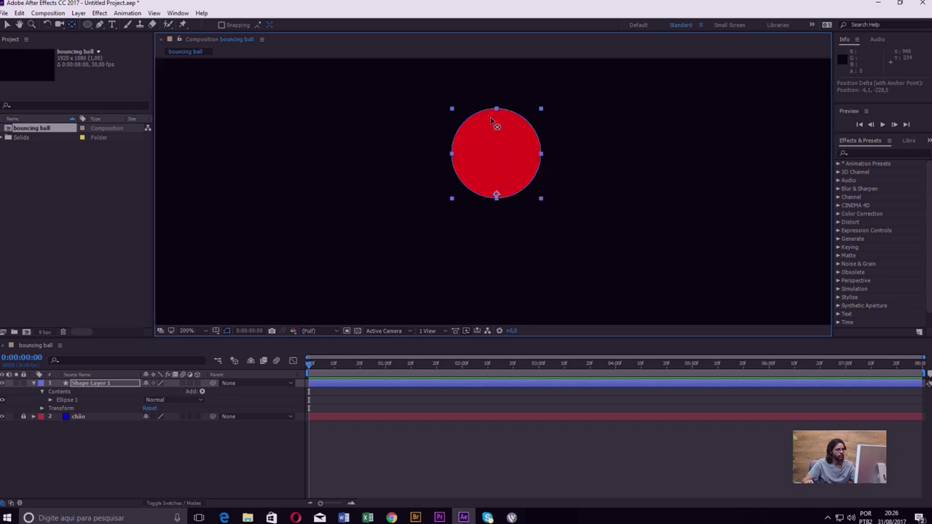
scroll(494, 129, "up", 3)
scroll(494, 131, "down", 6)
scroll(493, 132, "up", 3)
scroll(492, 133, "up", 3)
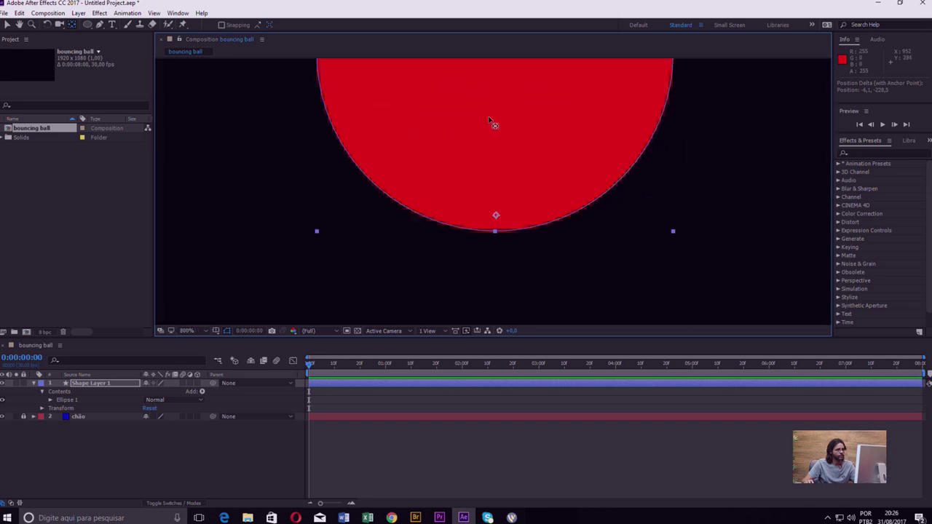
left_click_drag(496, 216, 495, 233)
scroll(526, 235, "down", 8)
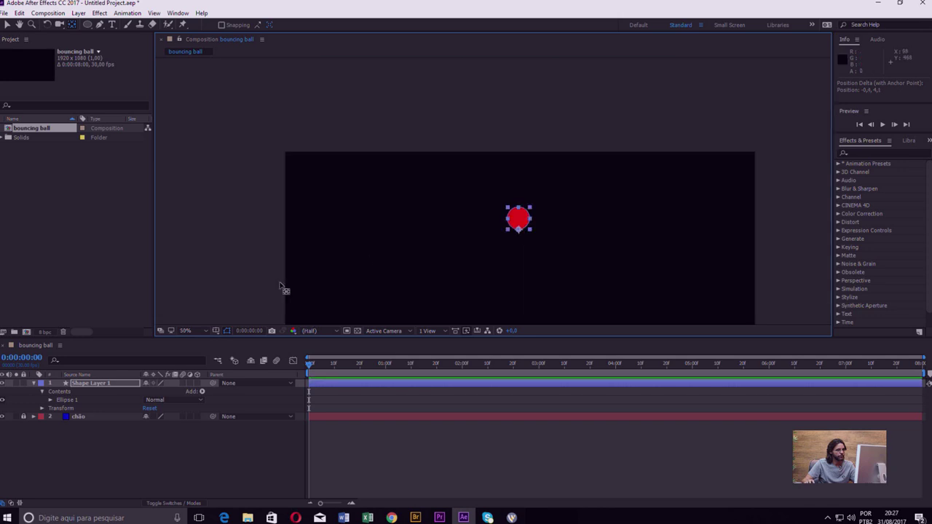
- Fit the composition in the viewer and raise the ball to the top edge of the frame
left_click(207, 330)
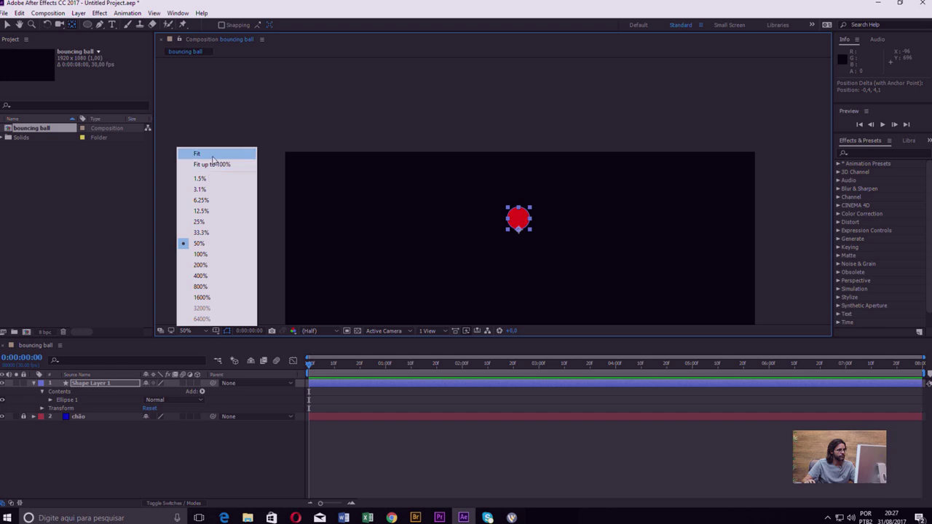
left_click(196, 153)
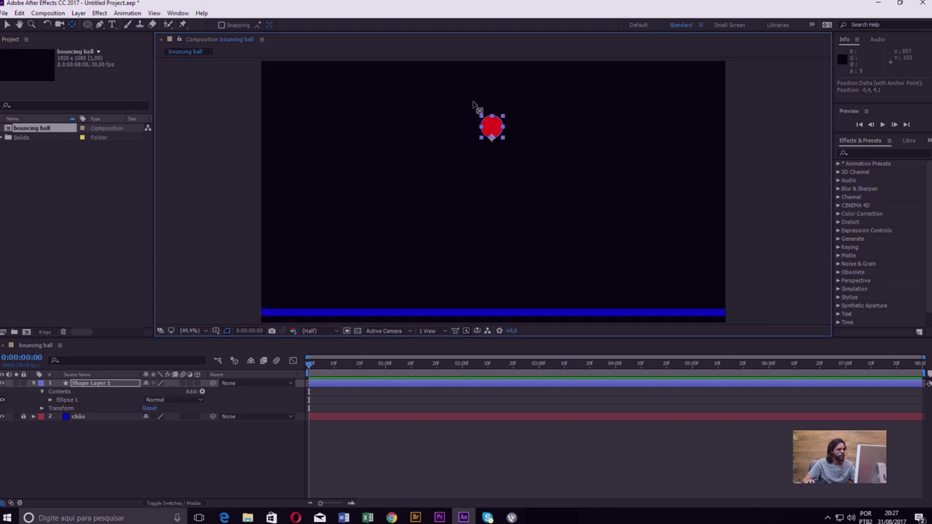
left_click(6, 24)
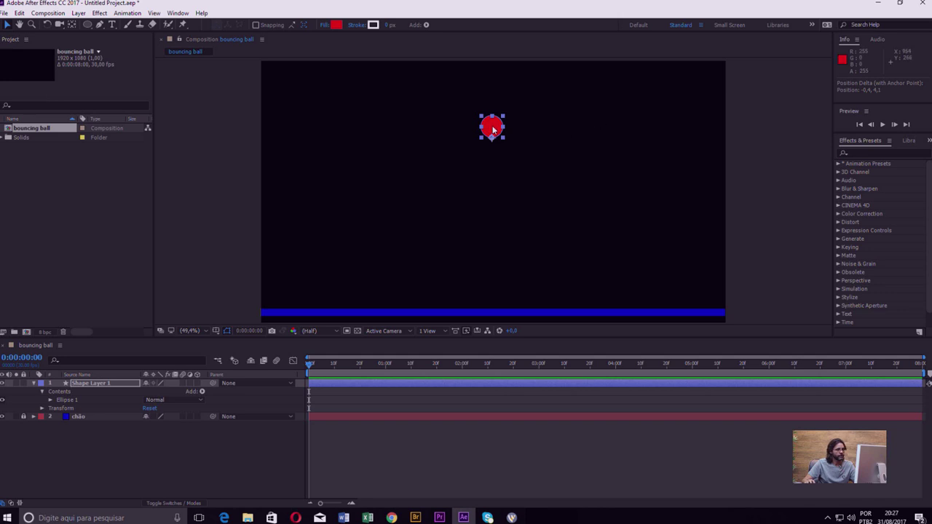
left_click_drag(492, 129, 486, 50)
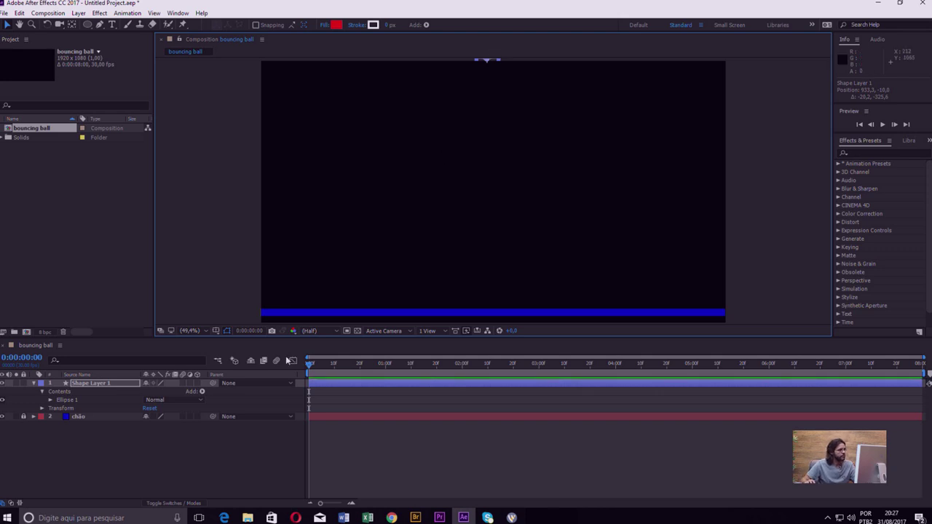
- Rename the shape layer to 'bolinha' and collapse its properties
left_click(87, 384)
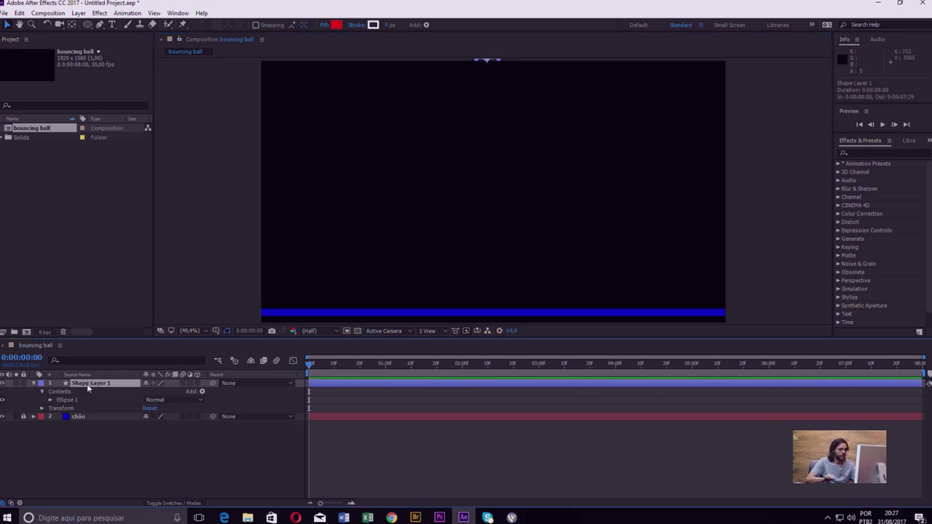
key("Return")
type("bo")
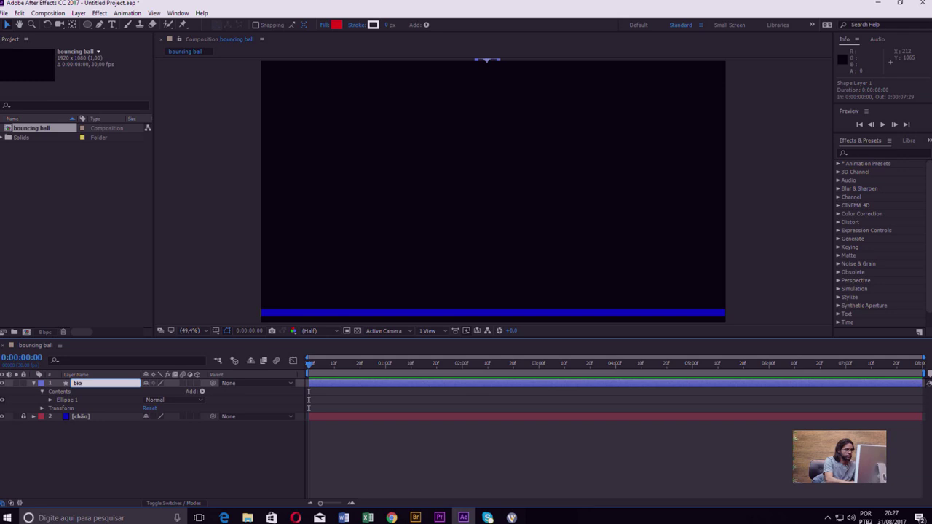
type("linha")
key("Return")
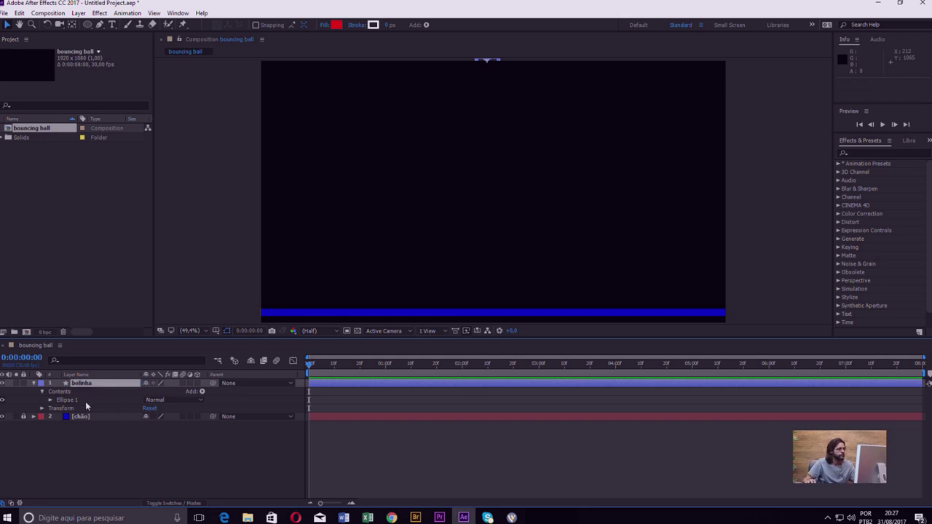
left_click(42, 392)
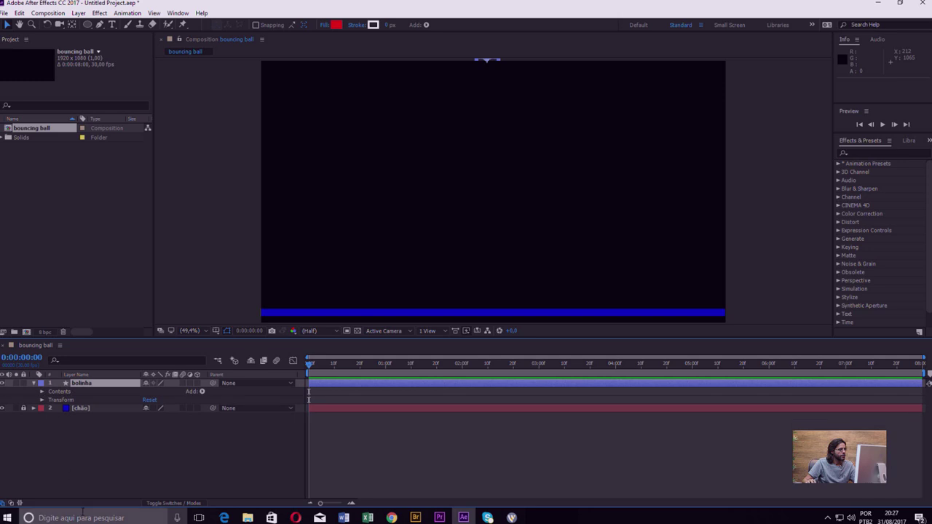
left_click(33, 384)
left_click(75, 386)
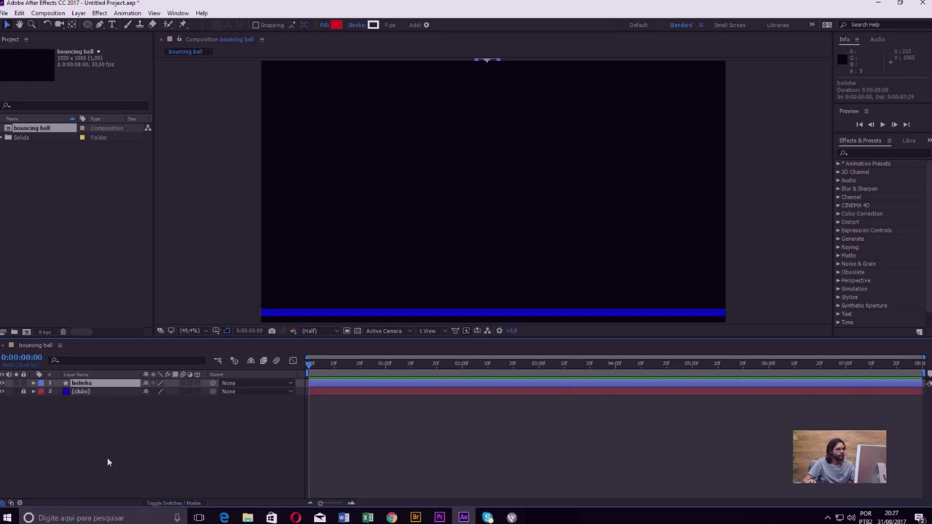
- Set a Position keyframe for bolinha at frame 0, then move the playhead to about frame 20
key("p")
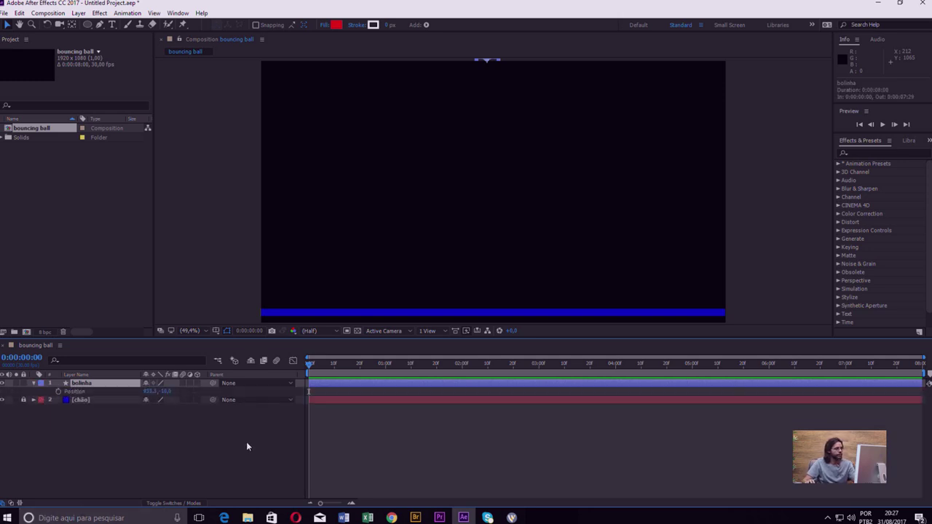
left_click(62, 392)
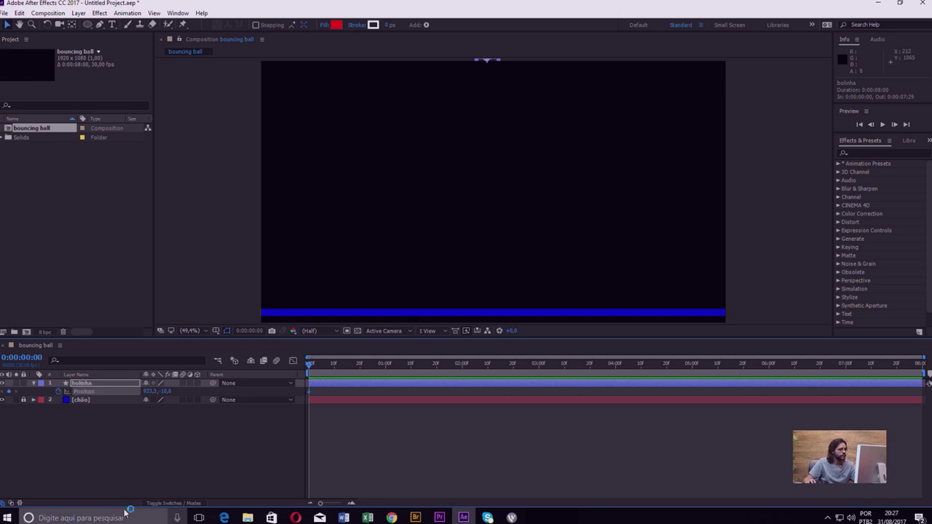
left_click(337, 367)
left_click_drag(337, 367, 377, 366)
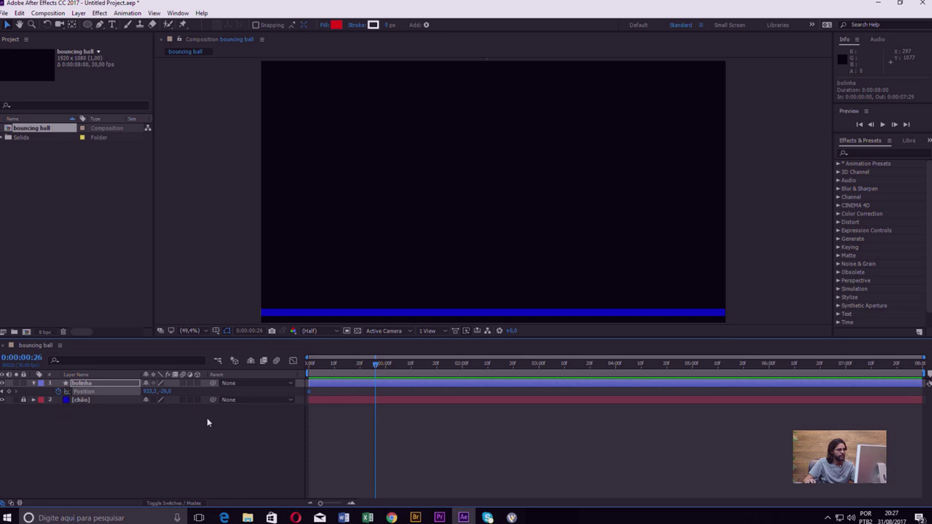
- At 0:00:00:26, lower the ball to Y 1020 so it rests exactly on the floor
left_click_drag(166, 395, 679, 390)
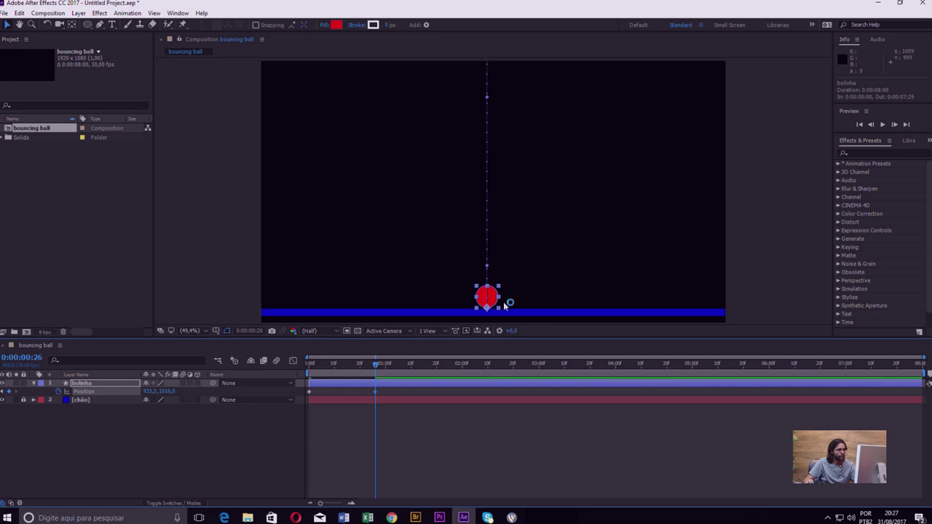
scroll(495, 320, "up", 3)
scroll(492, 315, "up", 6)
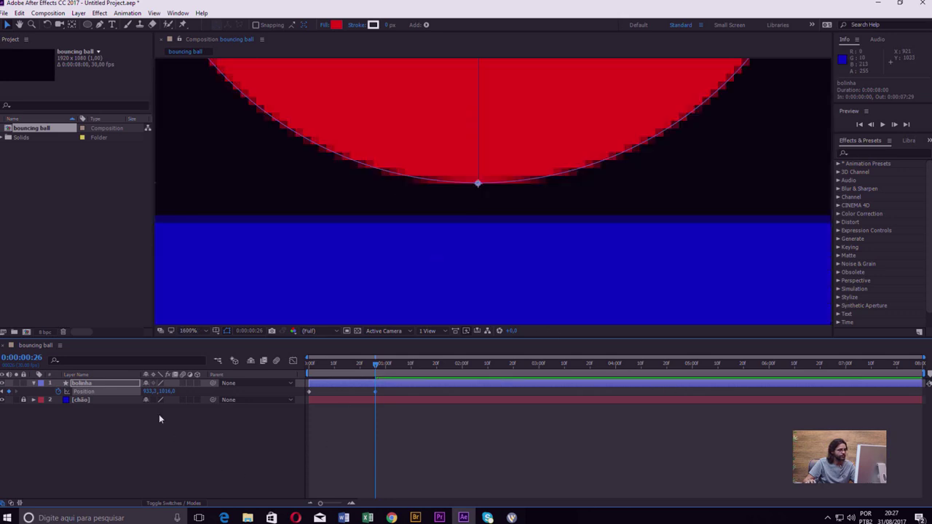
left_click_drag(166, 394, 175, 394)
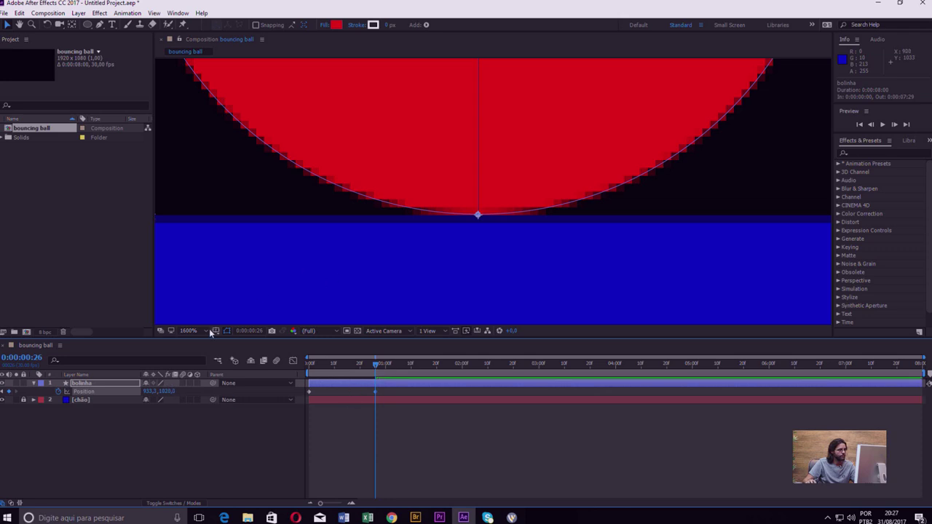
left_click(210, 332)
left_click(210, 154)
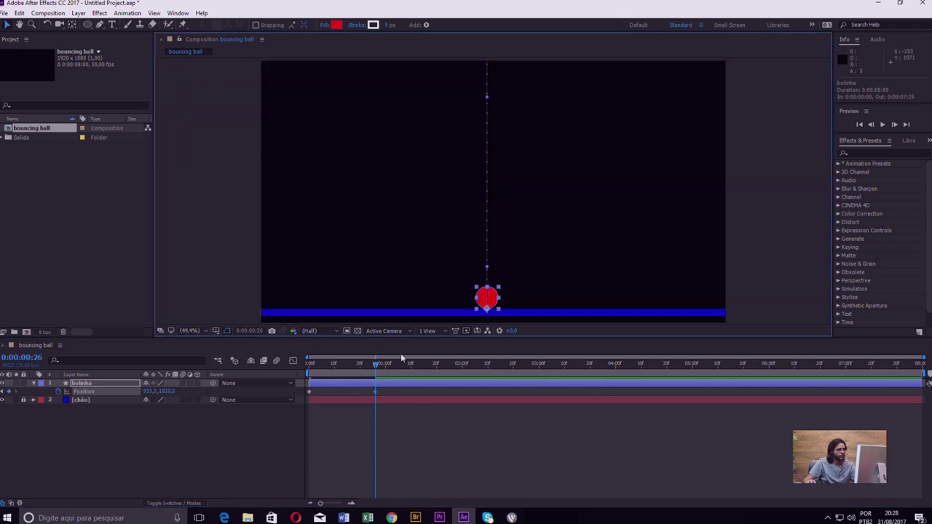
- Preview and scrub through the fall to check the landing
key("space")
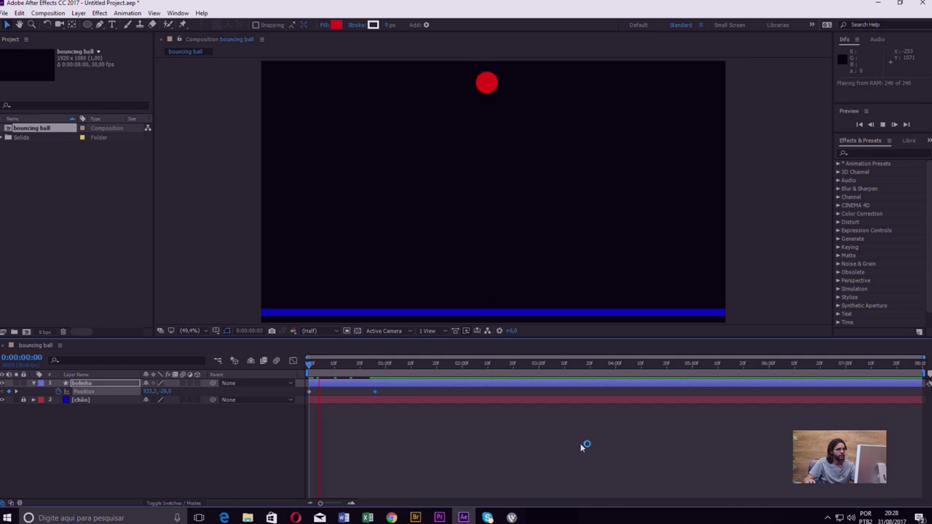
key("space")
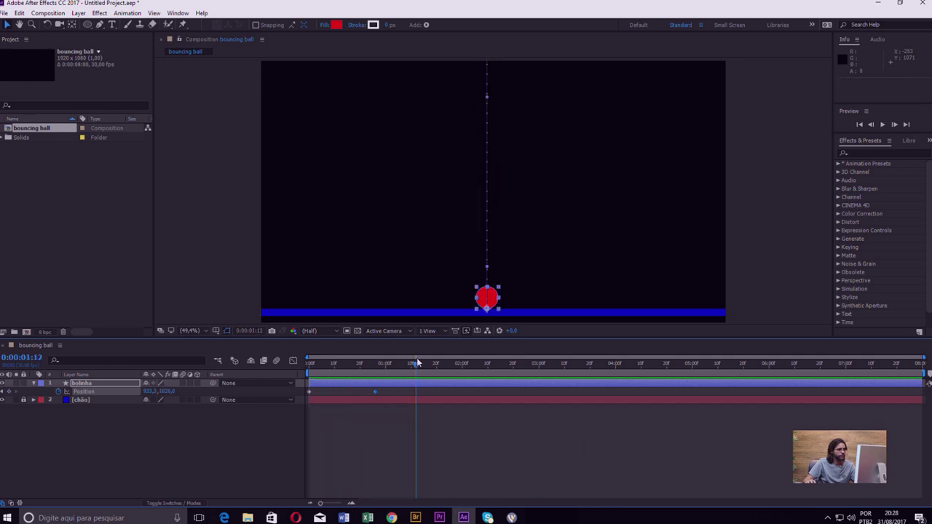
mouse_move(418, 367)
left_mouse_down()
mouse_move(323, 387)
mouse_move(374, 384)
mouse_move(352, 393)
mouse_move(375, 366)
left_mouse_up()
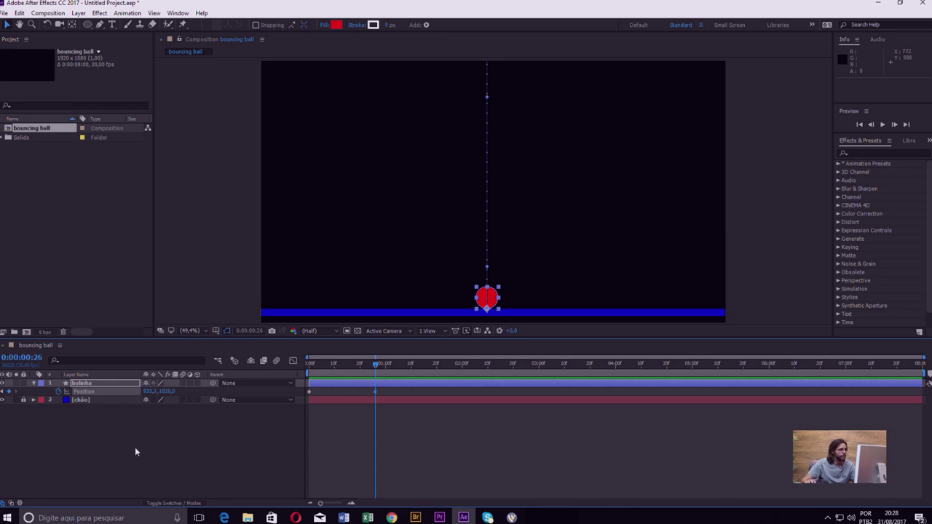
key("Return")
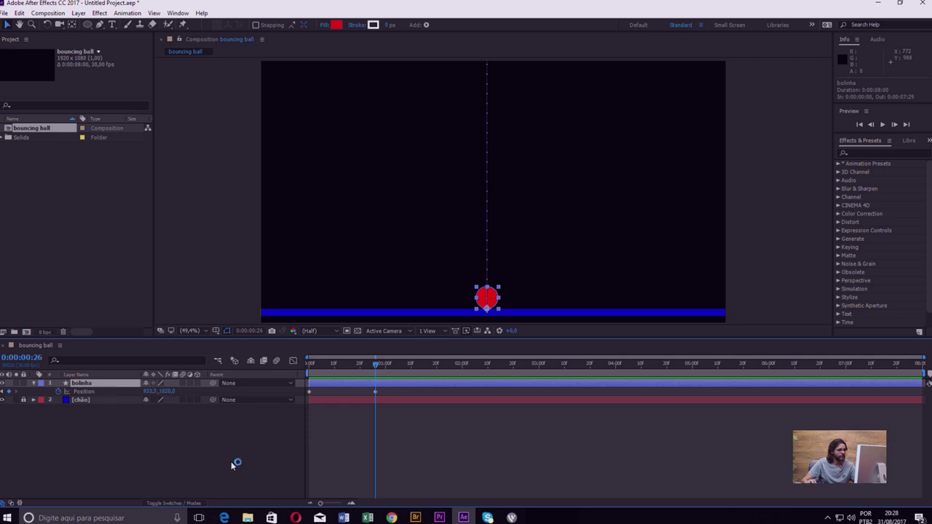
key("s")
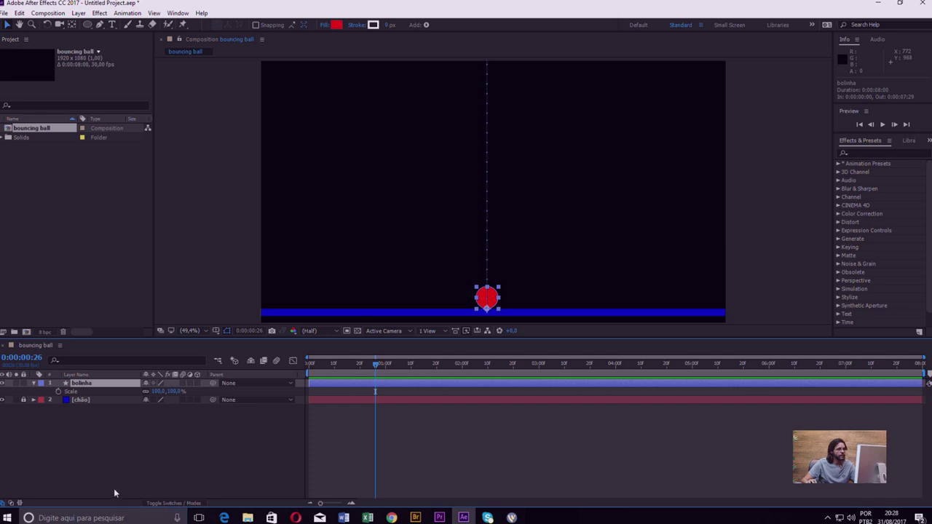
- Key the ball's Scale, squash it to 64% height, then stretch it to 118% three frames later
left_click(58, 391)
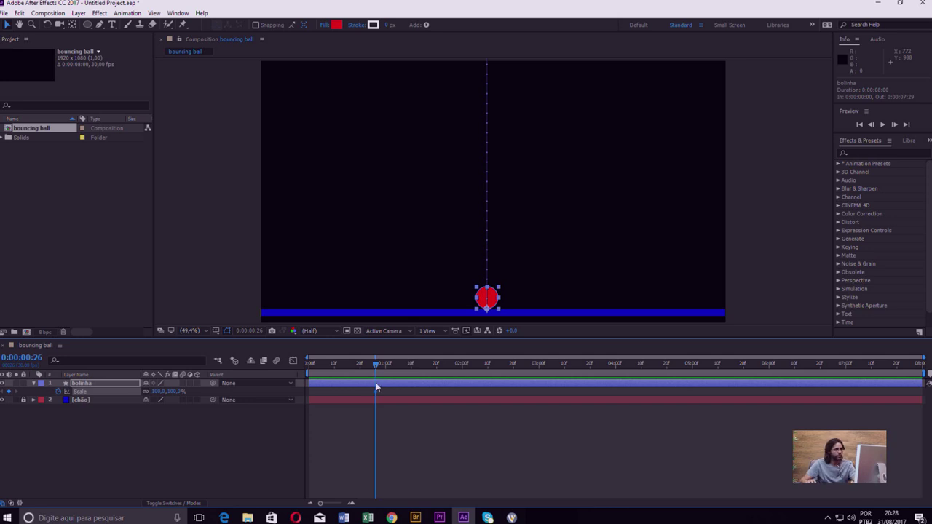
key("Page_Down")
key("Page_Down")
key("Page_Down")
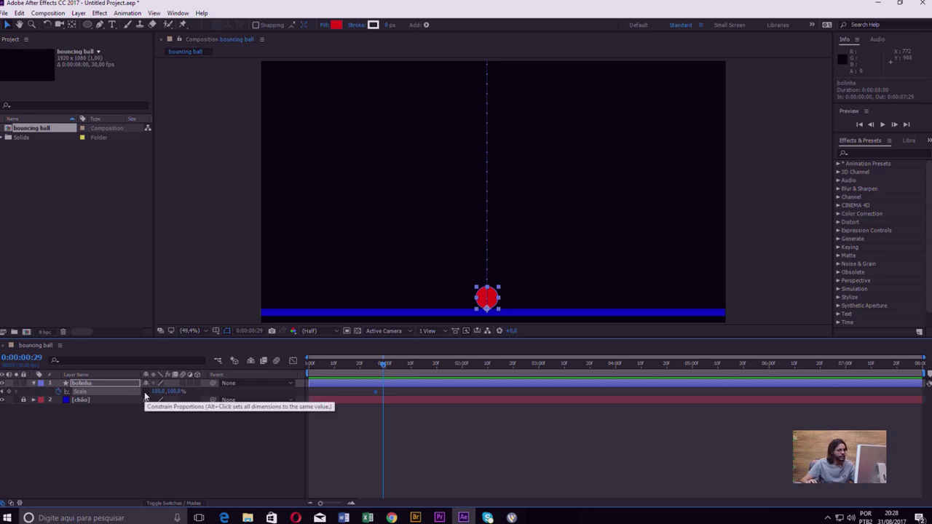
left_click_drag(172, 394, 177, 395)
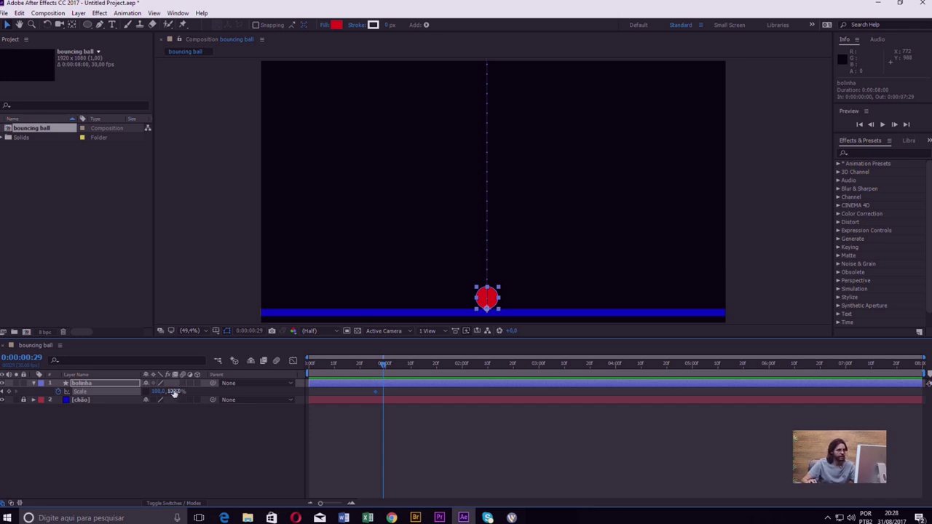
left_click_drag(173, 391, 159, 394)
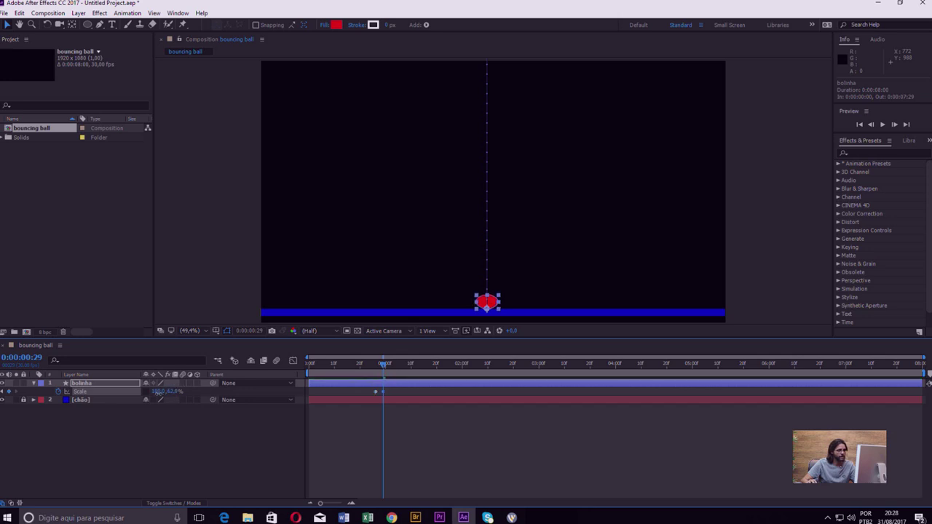
key("Page_Down")
key("Page_Down")
key("Page_Down")
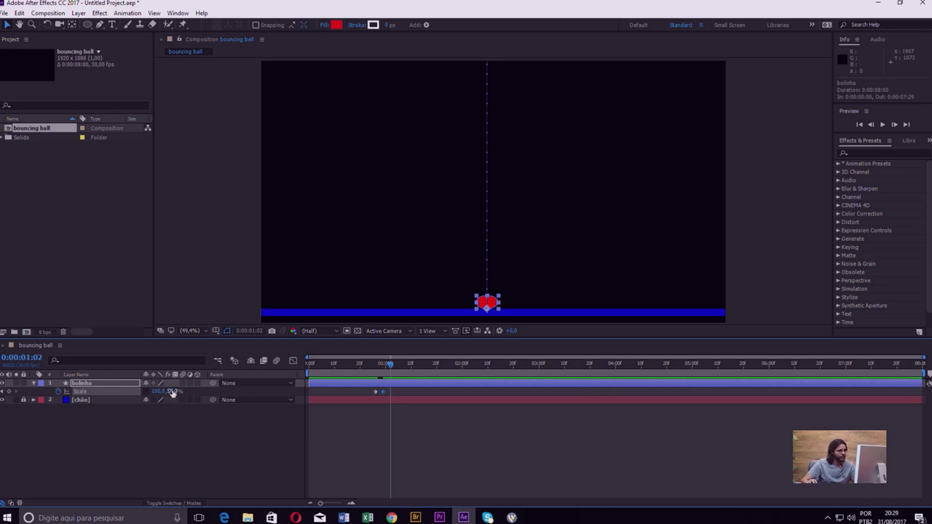
left_click_drag(175, 391, 197, 391)
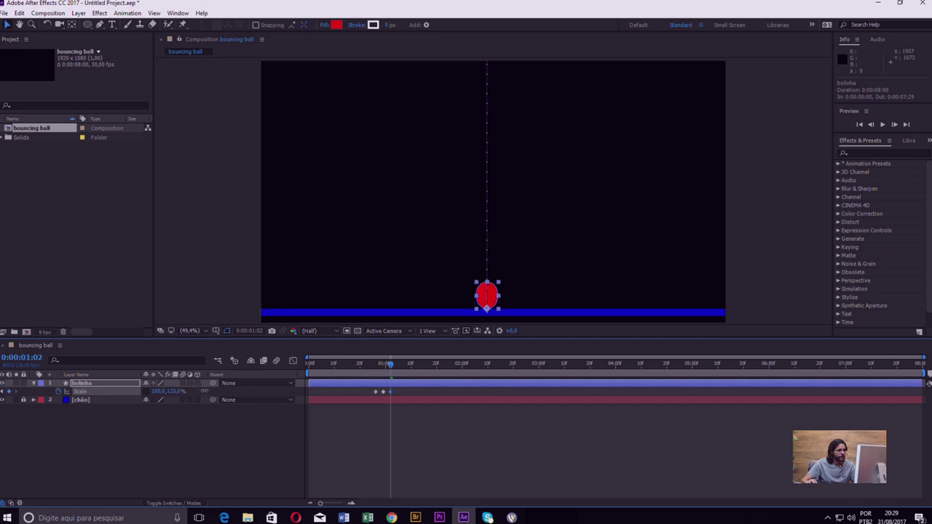
left_click_drag(175, 391, 164, 401)
- Preview the squash and stretch and scrub back to the squashed frame
key("space")
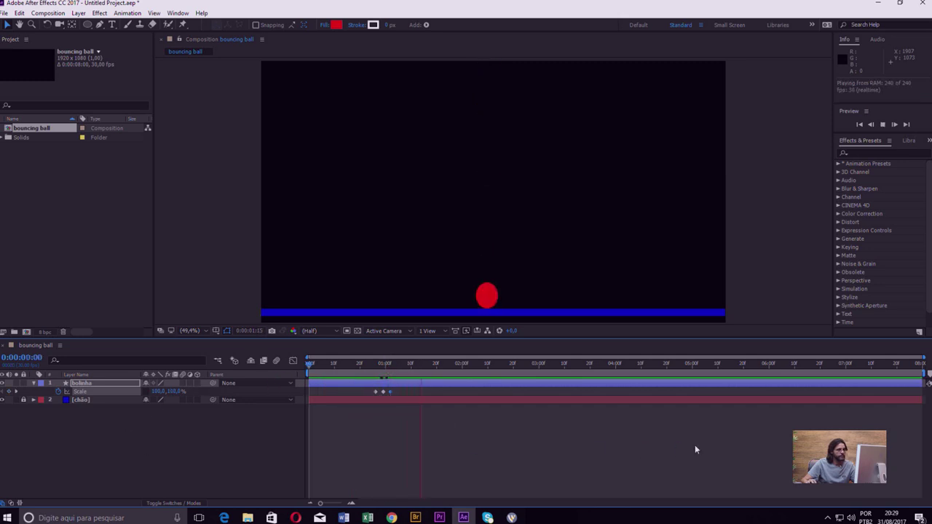
key("space")
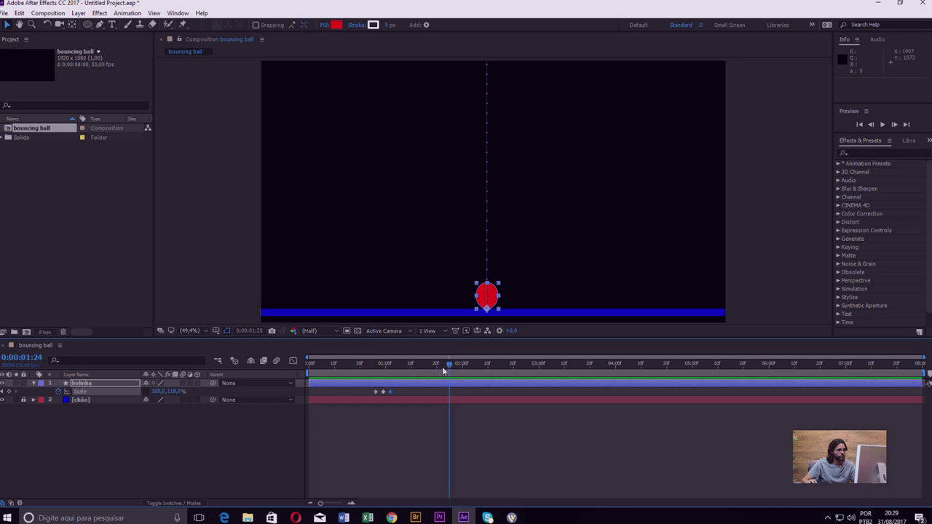
mouse_move(458, 366)
left_mouse_down()
mouse_move(386, 364)
mouse_move(392, 377)
left_mouse_up()
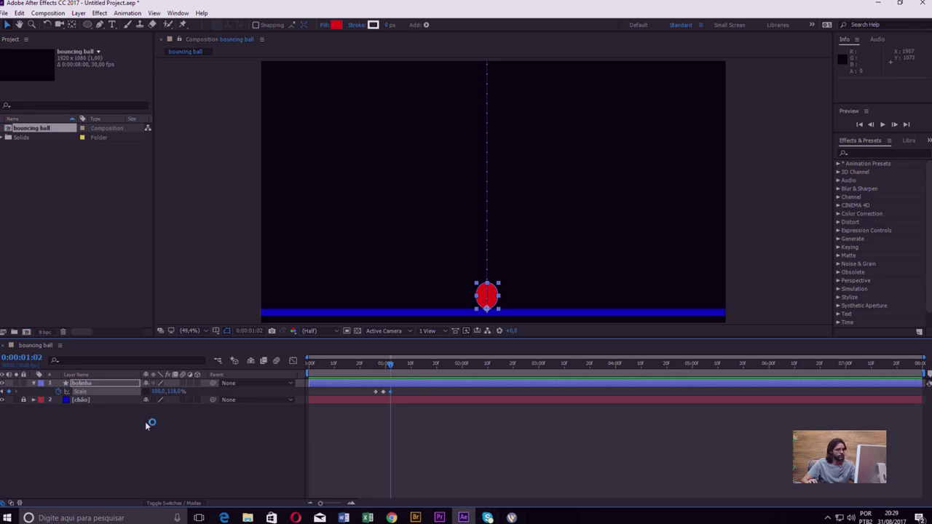
key("Return")
left_click(76, 374)
key("p")
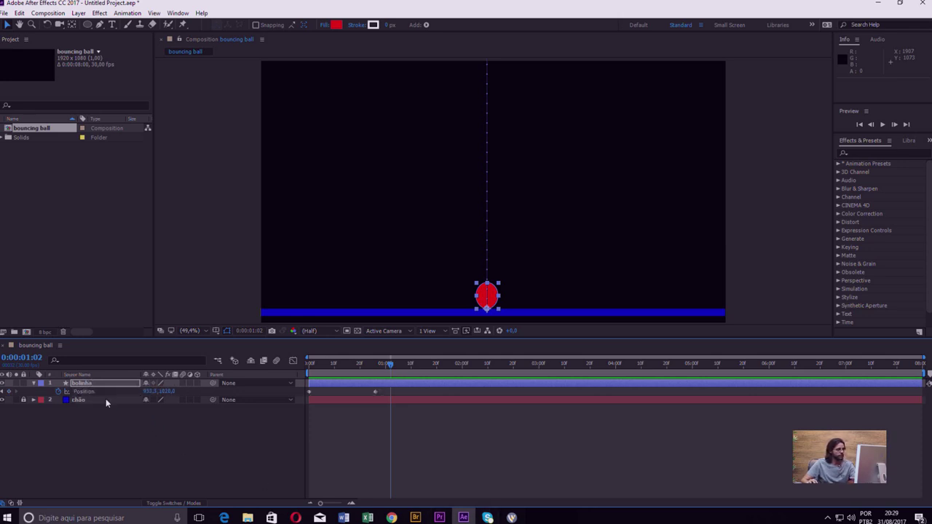
- Hold the ball on the floor, then raise it to Y 491.3 at 0:00:01:16 for the rebound peak
left_click(9, 392)
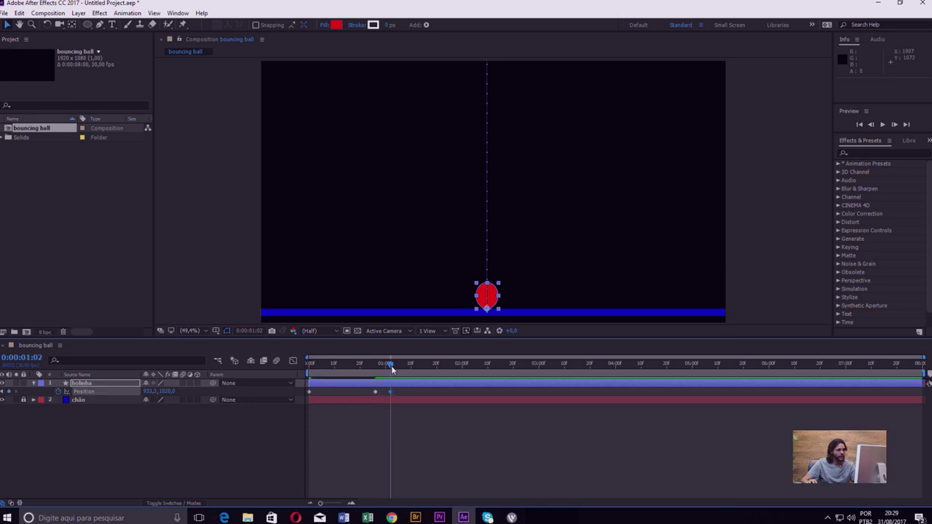
mouse_move(391, 370)
left_mouse_down()
mouse_move(378, 373)
mouse_move(450, 372)
mouse_move(434, 373)
left_mouse_up()
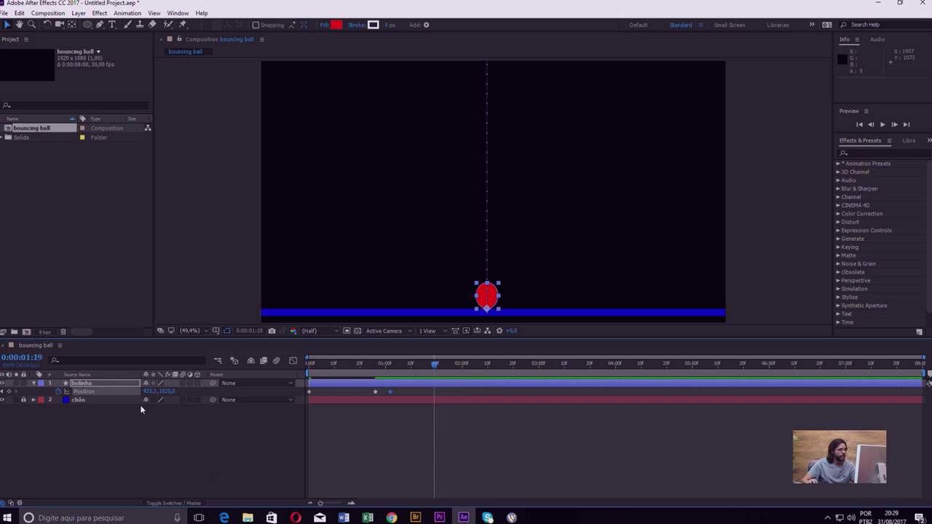
left_click_drag(169, 392, 117, 392)
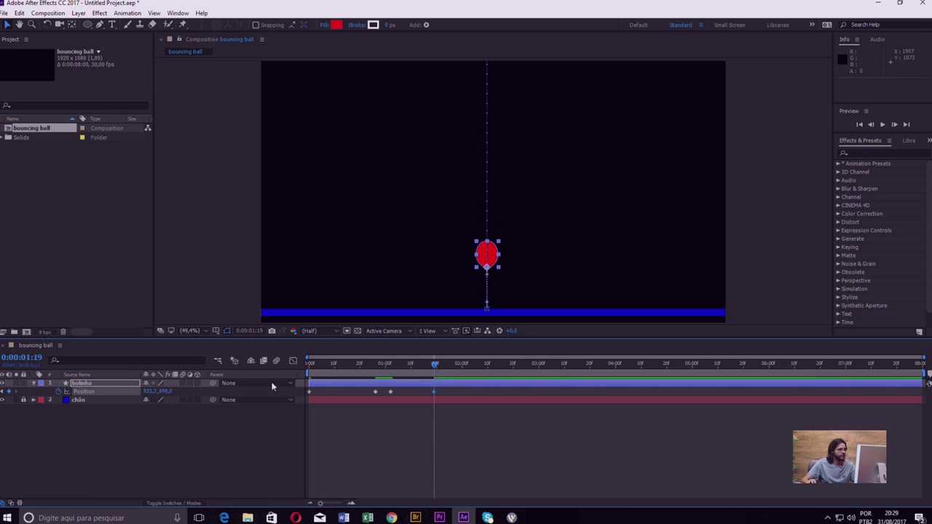
left_click_drag(159, 393, 91, 409)
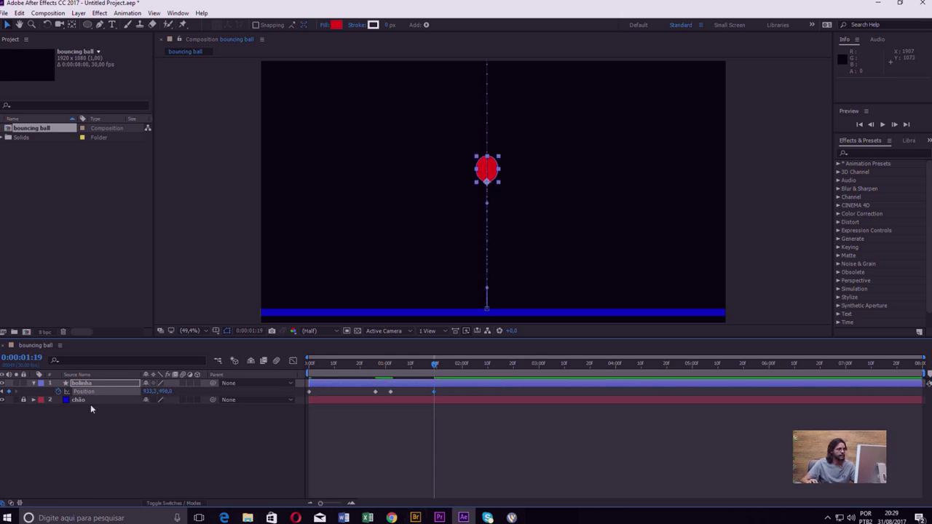
left_click_drag(163, 392, 106, 392)
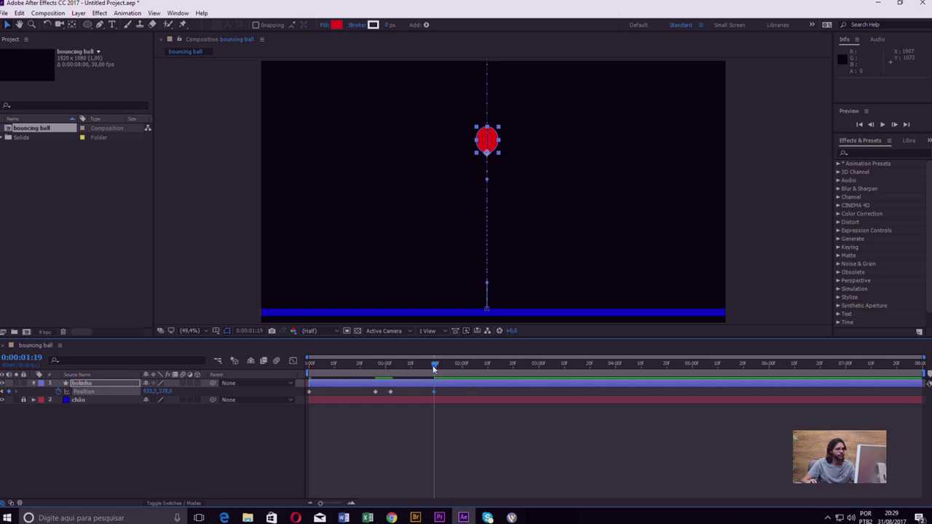
- Preview the bounce from the start, scrub to the floor contact, and expand the Transform properties
key("Home")
key("space")
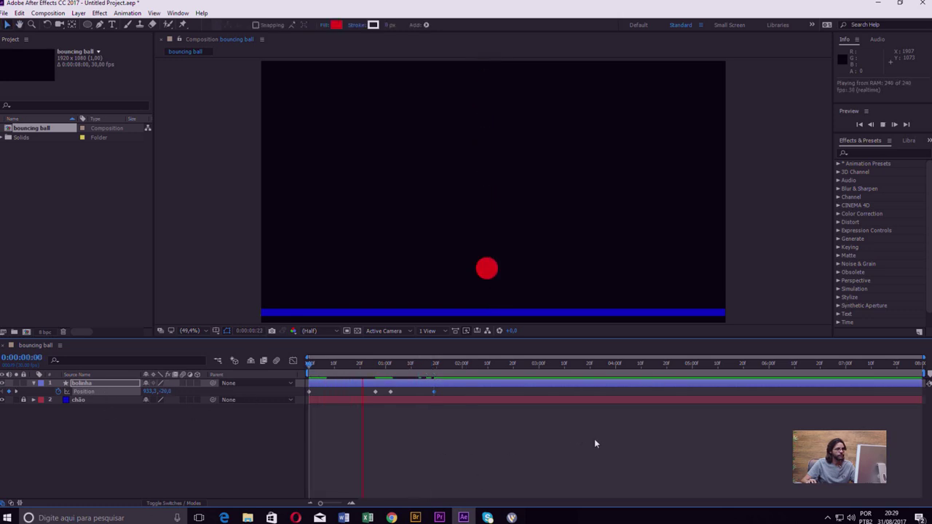
key("space")
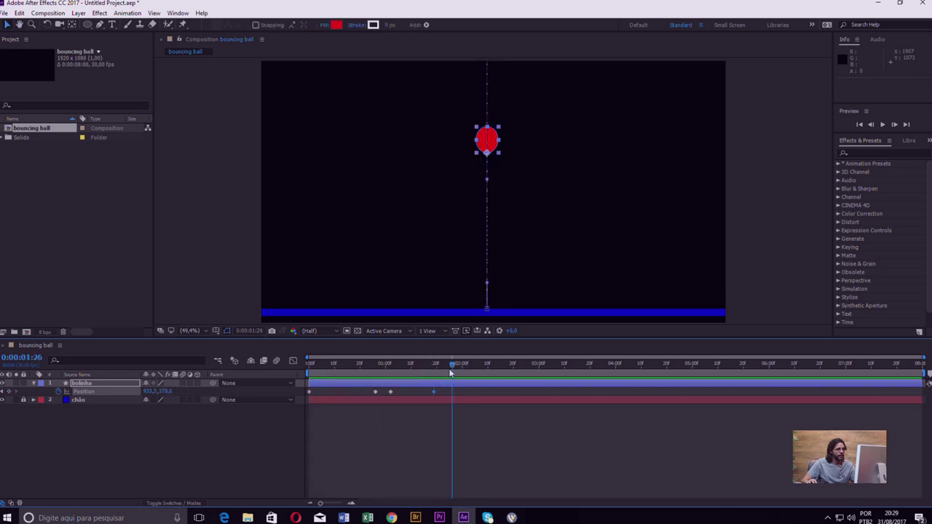
left_click_drag(447, 367, 427, 376)
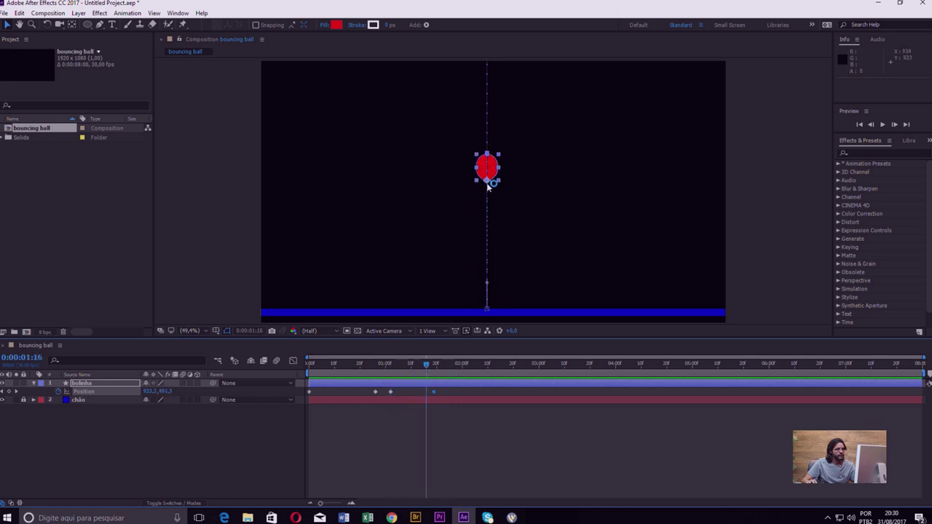
mouse_move(428, 367)
left_mouse_down()
mouse_move(394, 377)
mouse_move(418, 376)
mouse_move(400, 374)
left_mouse_up()
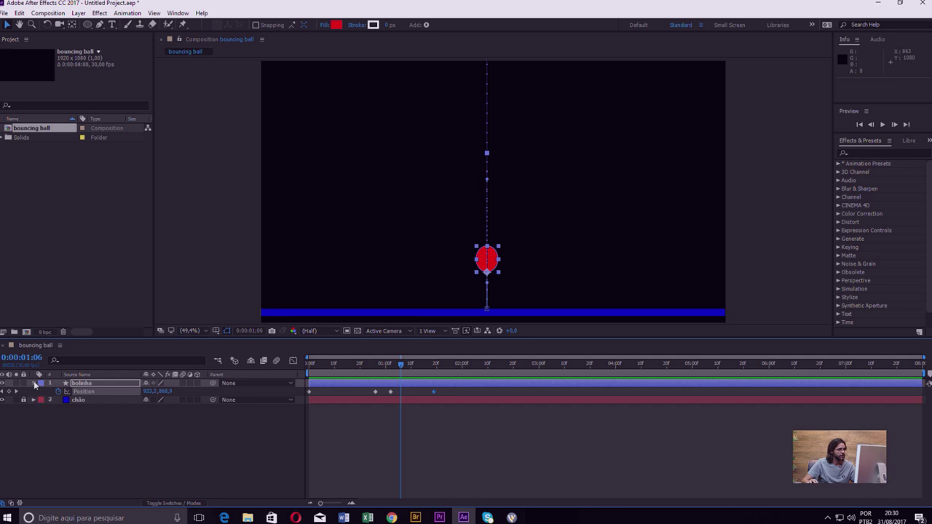
left_click(33, 383)
left_click(33, 384)
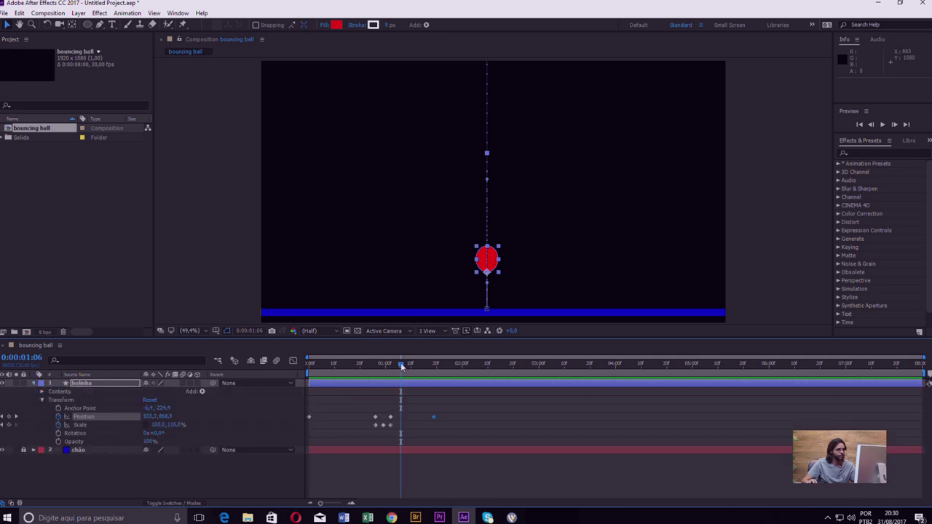
- At 0:00:01:10, key the ball's Scale back to 100,100% and scrub to check the un-squashing
mouse_move(401, 366)
left_mouse_down()
mouse_move(391, 366)
mouse_move(436, 368)
mouse_move(385, 368)
mouse_move(407, 372)
left_mouse_up()
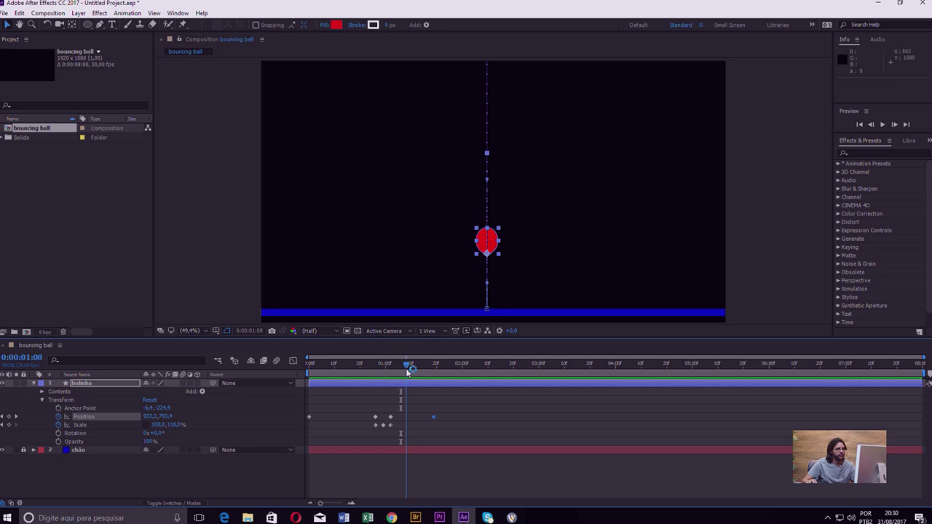
left_click_drag(408, 373, 412, 372)
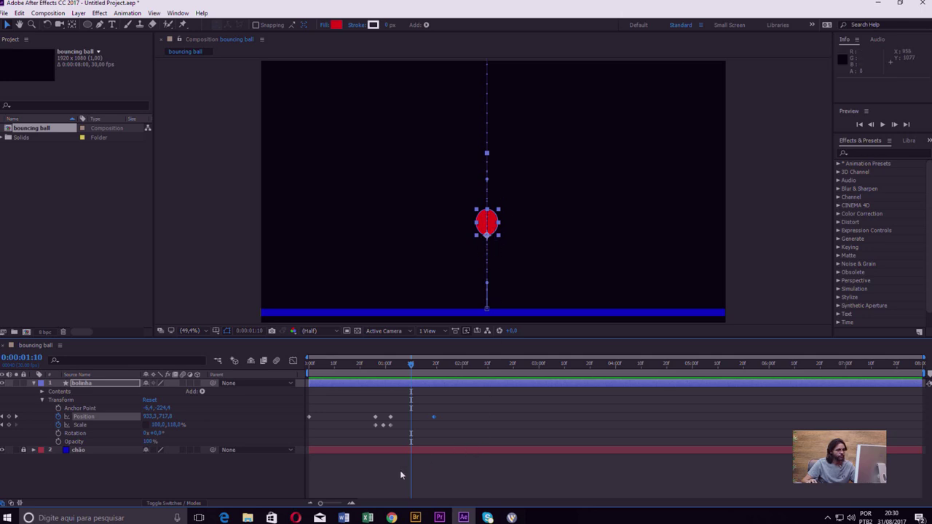
left_click(175, 424)
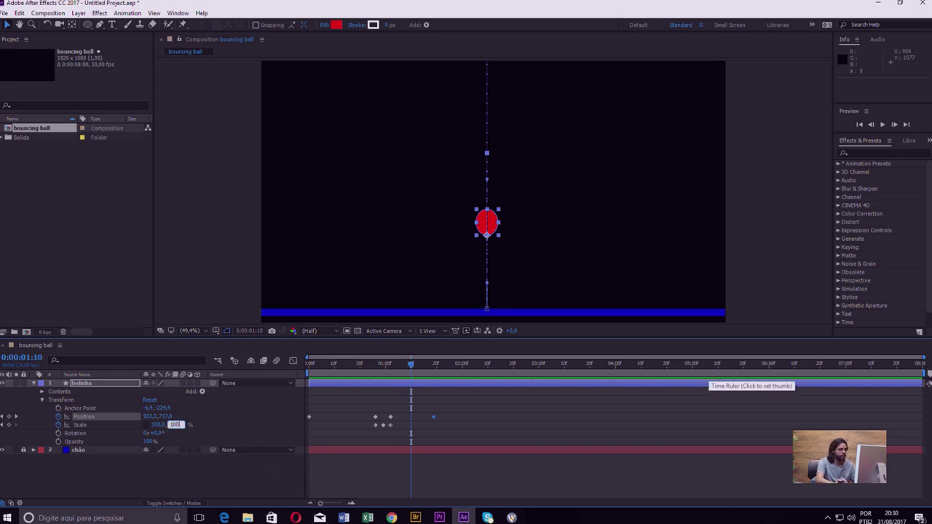
key("Return")
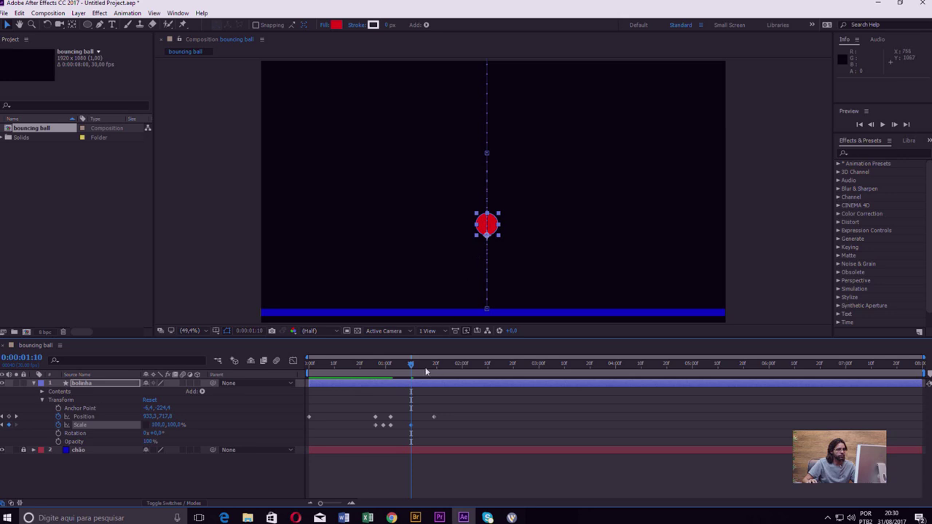
mouse_move(413, 368)
left_mouse_down()
mouse_move(305, 387)
mouse_move(390, 391)
left_mouse_up()
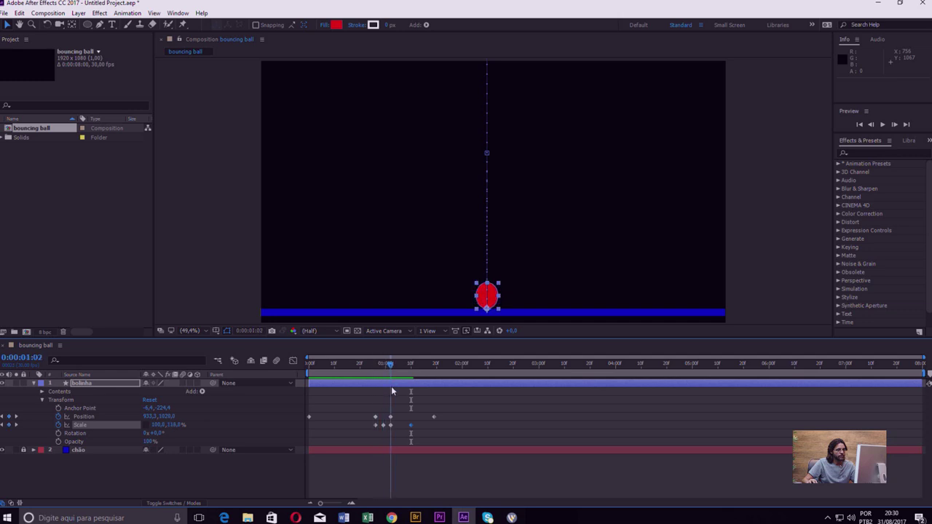
mouse_move(390, 391)
left_mouse_down()
mouse_move(429, 391)
mouse_move(306, 391)
left_mouse_up()
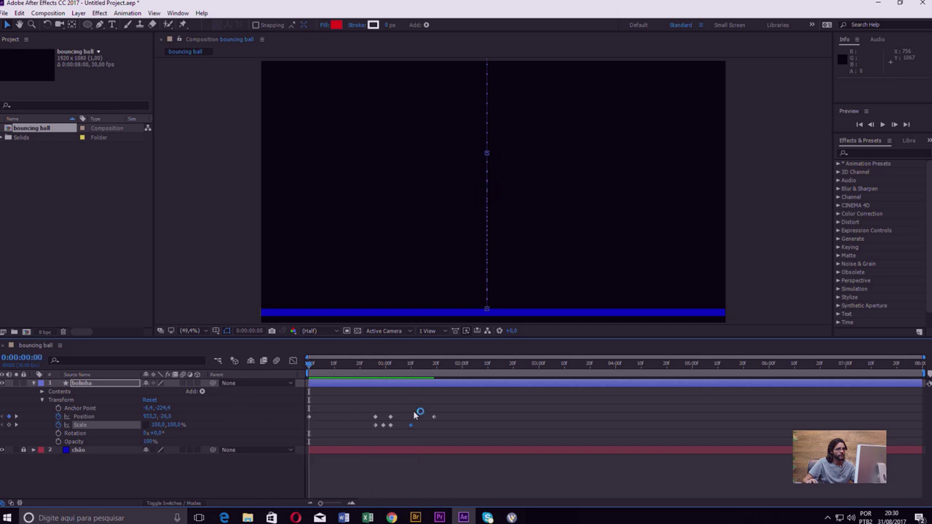
- Preview and scrub the first bounce to review the fall, floor contact and rebound
key("space")
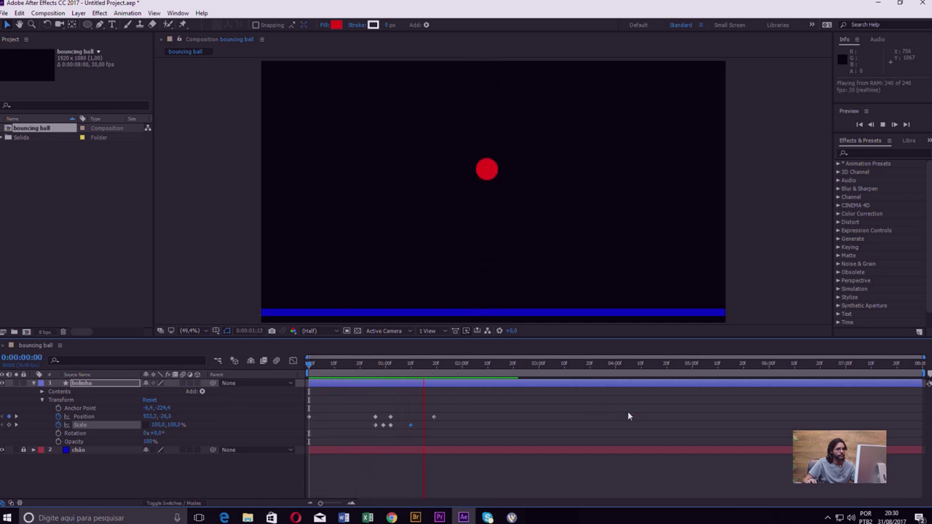
key("space")
mouse_move(440, 364)
left_mouse_down()
mouse_move(375, 396)
mouse_move(387, 398)
mouse_move(359, 398)
left_mouse_up()
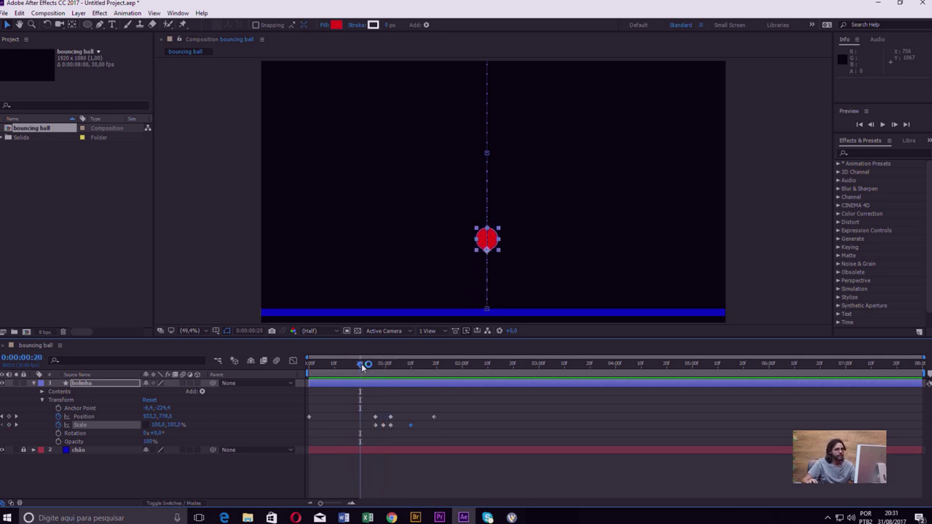
left_click_drag(362, 364, 354, 372)
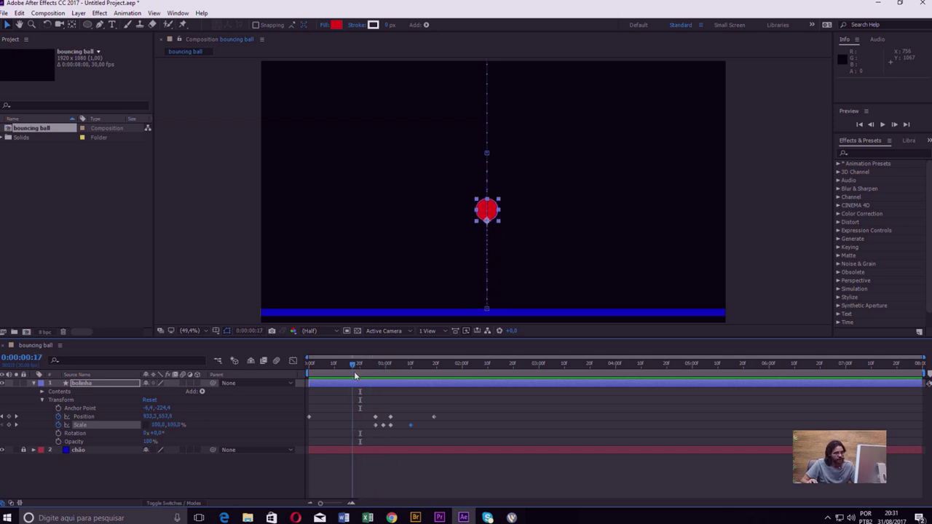
left_click_drag(354, 371, 309, 370)
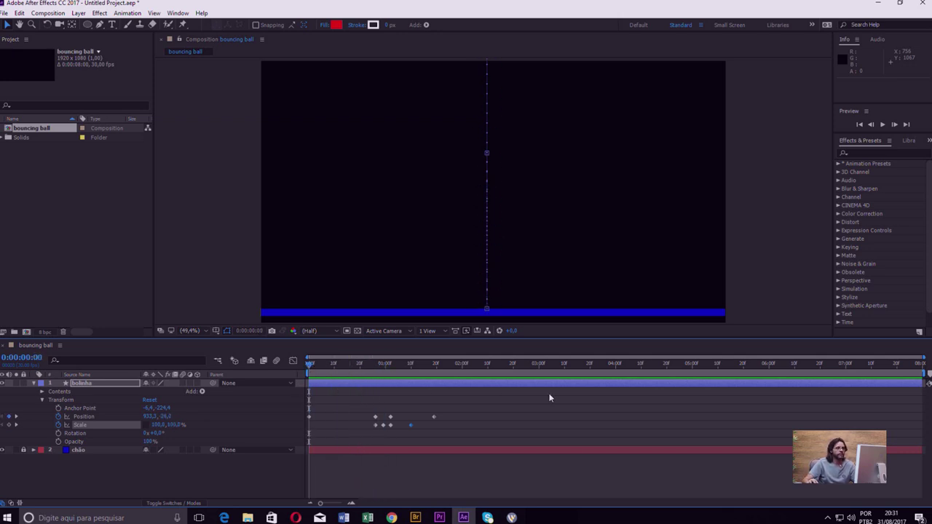
key("space")
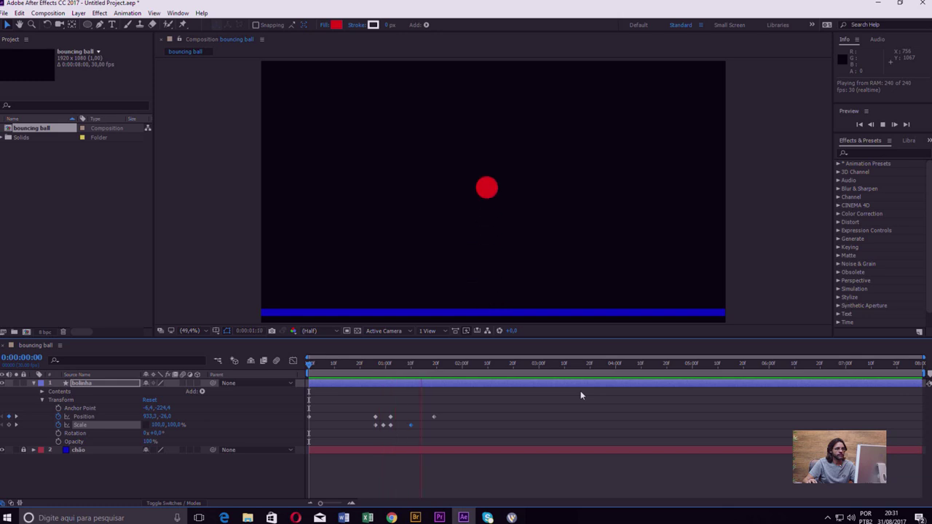
key("space")
mouse_move(435, 366)
left_mouse_down()
mouse_move(393, 386)
mouse_move(435, 369)
left_mouse_up()
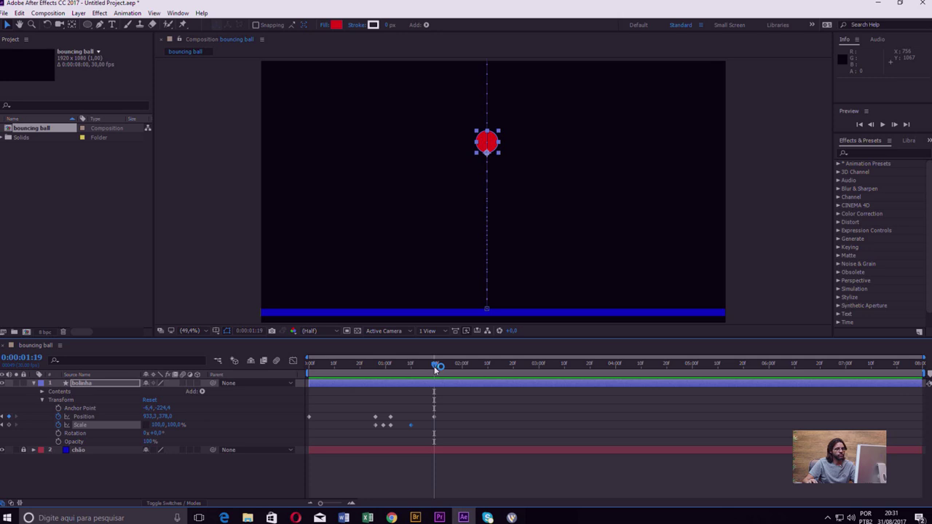
left_click_drag(435, 368, 440, 377)
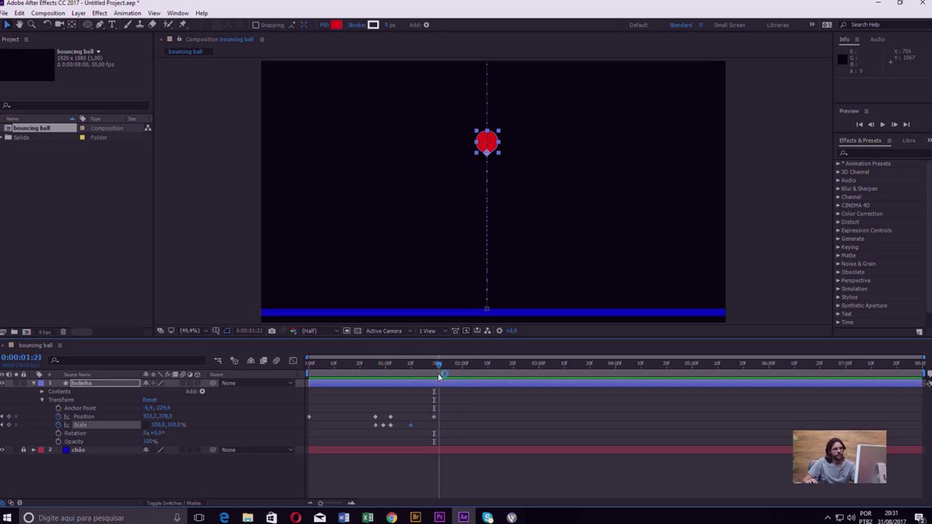
mouse_move(439, 377)
left_mouse_down()
mouse_move(435, 388)
mouse_move(375, 392)
mouse_move(393, 391)
left_mouse_up()
- Paste the bounce keyframes at 2:08 and 3:16, then preview the added bounces
left_click(480, 363)
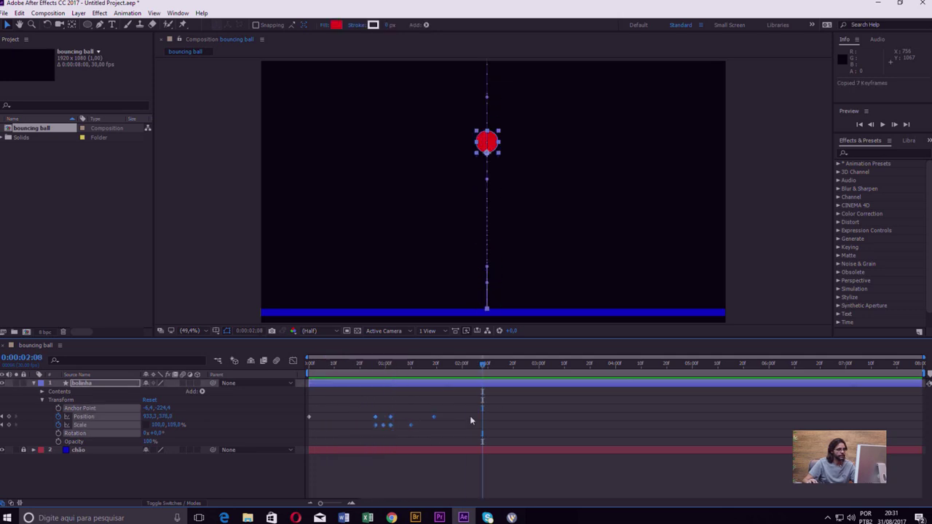
key("ctrl+v")
mouse_move(480, 400)
left_mouse_down()
mouse_move(375, 381)
mouse_move(502, 402)
mouse_move(485, 411)
left_mouse_up()
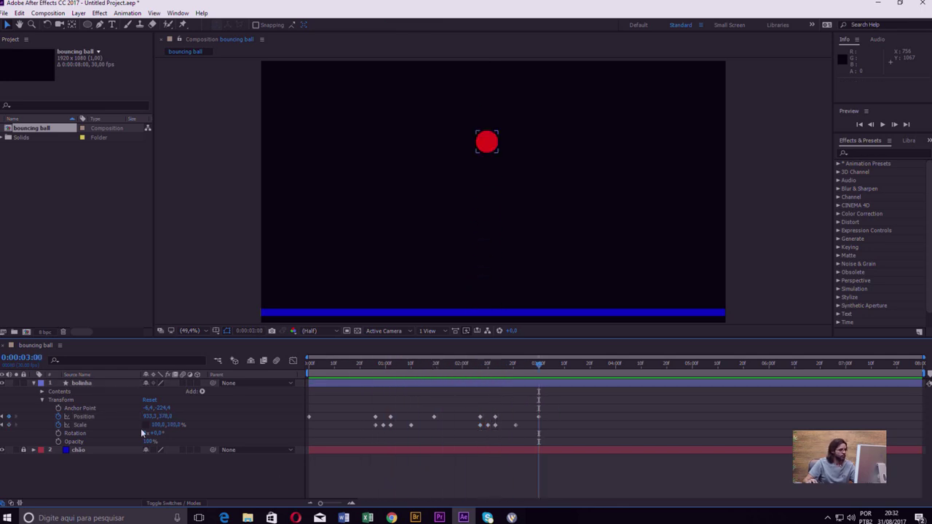
left_click(519, 381)
key("ctrl+c")
left_click(581, 362)
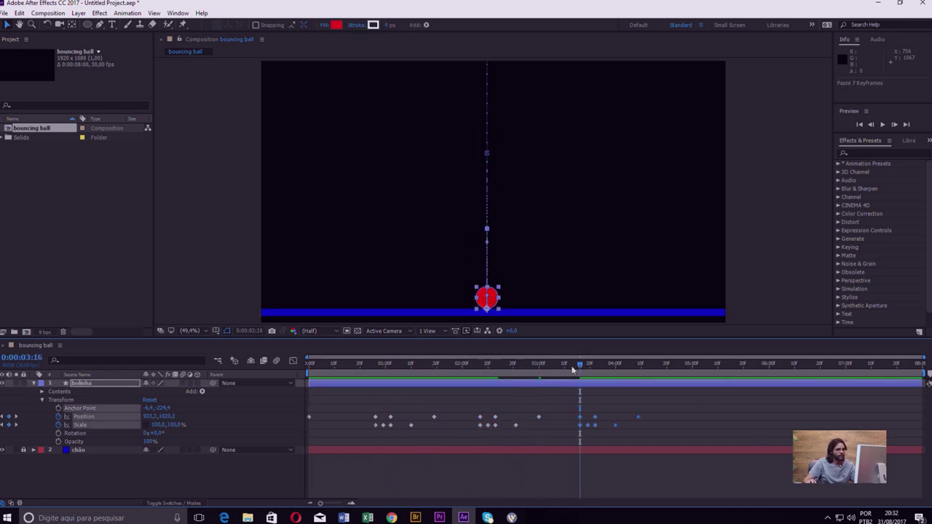
key("ctrl+v")
left_click(639, 363)
key("space")
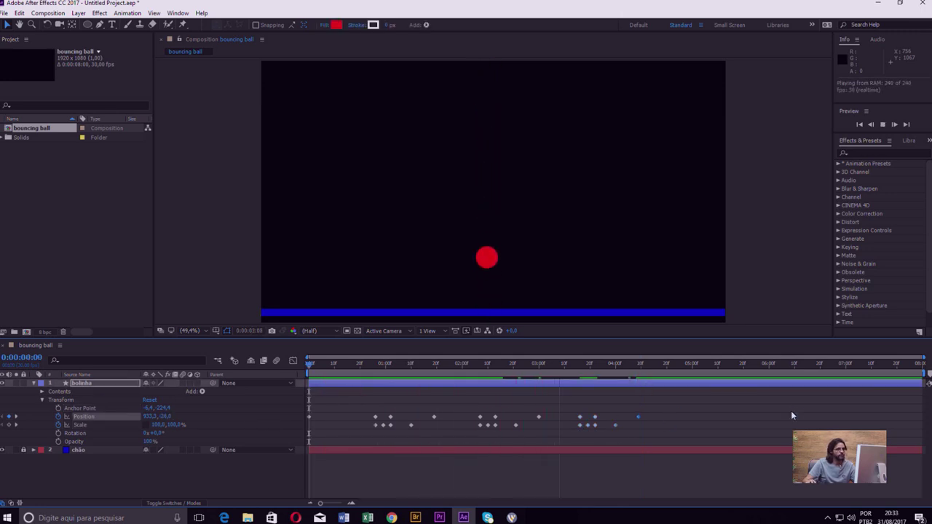
key("space")
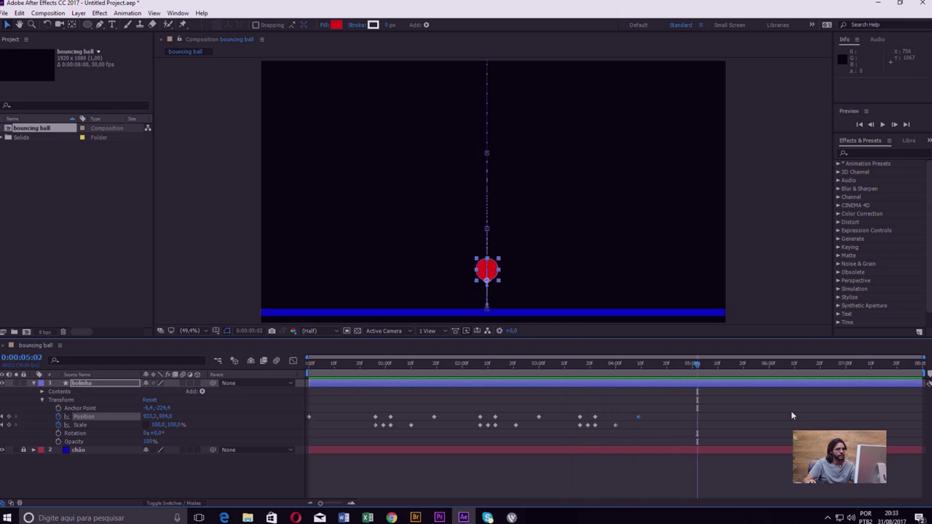
- Select the keyframes at 3:18 and paste them at 4:22 for a final bounce
left_click_drag(699, 366, 606, 400)
left_click_drag(593, 401, 587, 402)
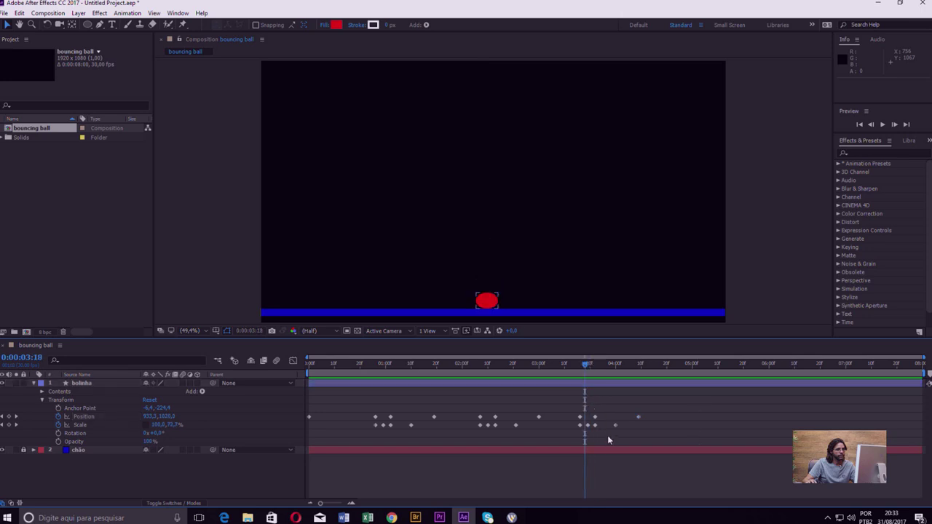
left_click_drag(607, 435, 573, 410)
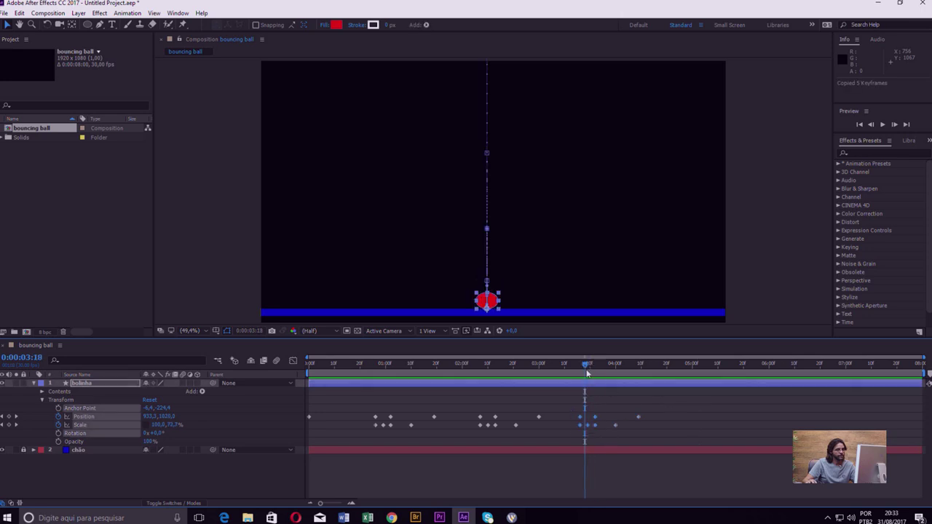
left_click_drag(586, 366, 677, 372)
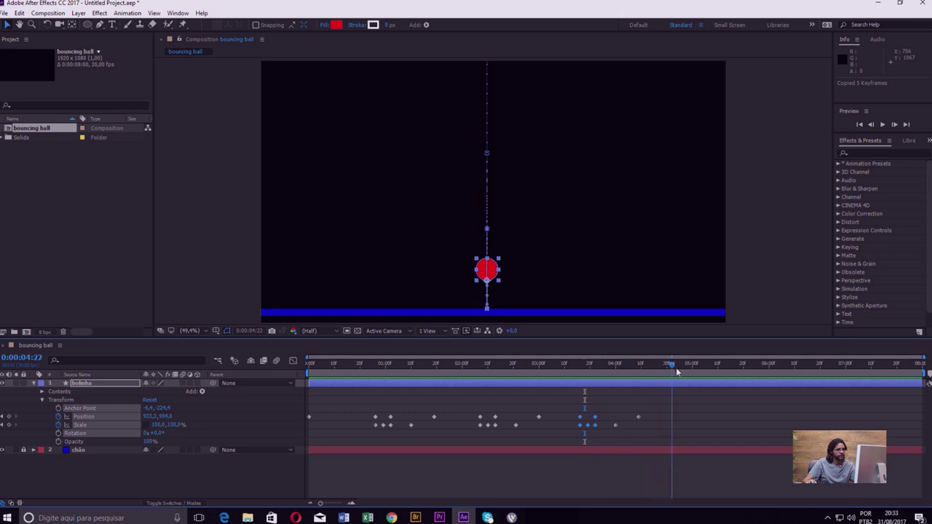
key("ctrl+v")
mouse_move(672, 368)
left_mouse_down()
mouse_move(607, 377)
mouse_move(695, 387)
mouse_move(672, 391)
mouse_move(686, 391)
left_mouse_up()
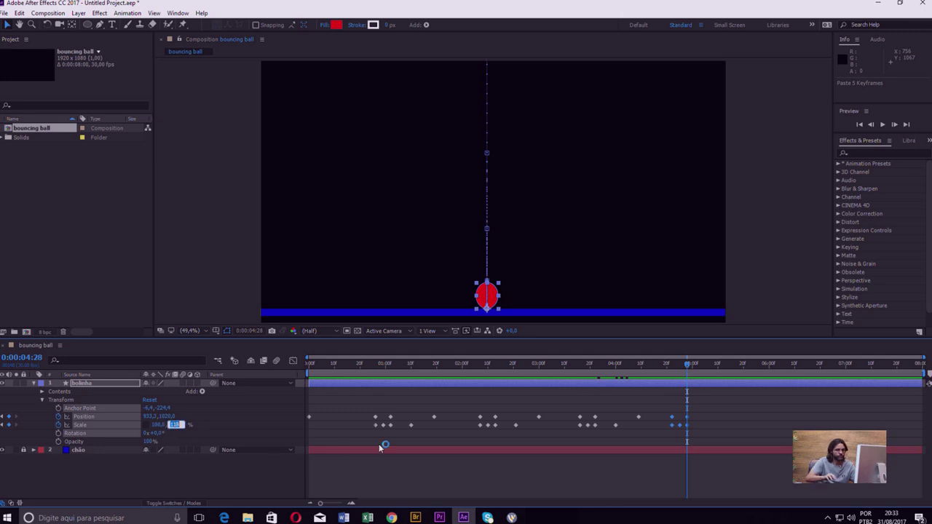
- Set Scale to 100% at the 4:28 landing, preview the bounces, and deselect the ball layer
type("100")
key("Return")
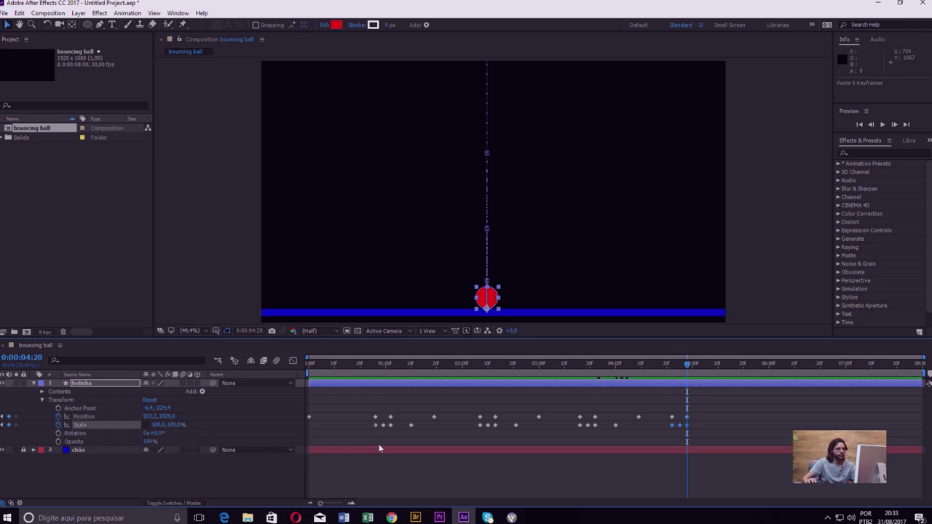
key("space")
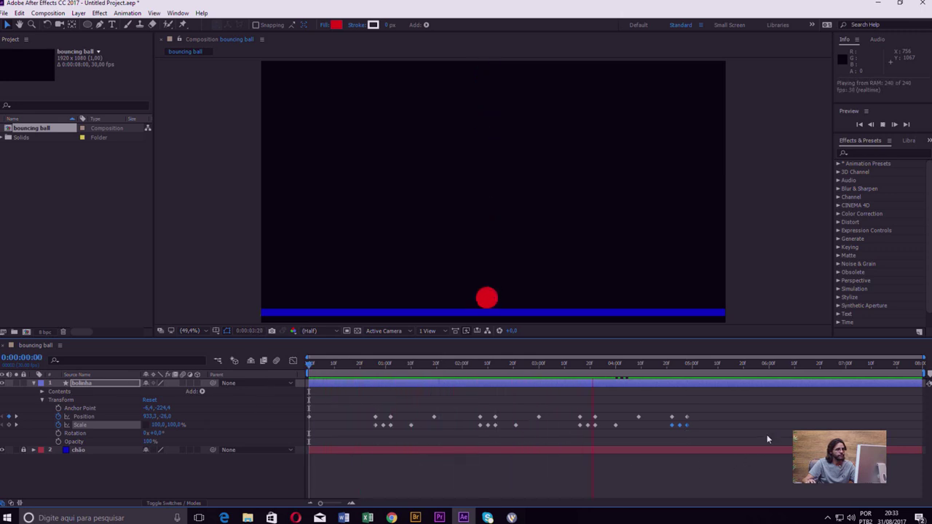
key("space")
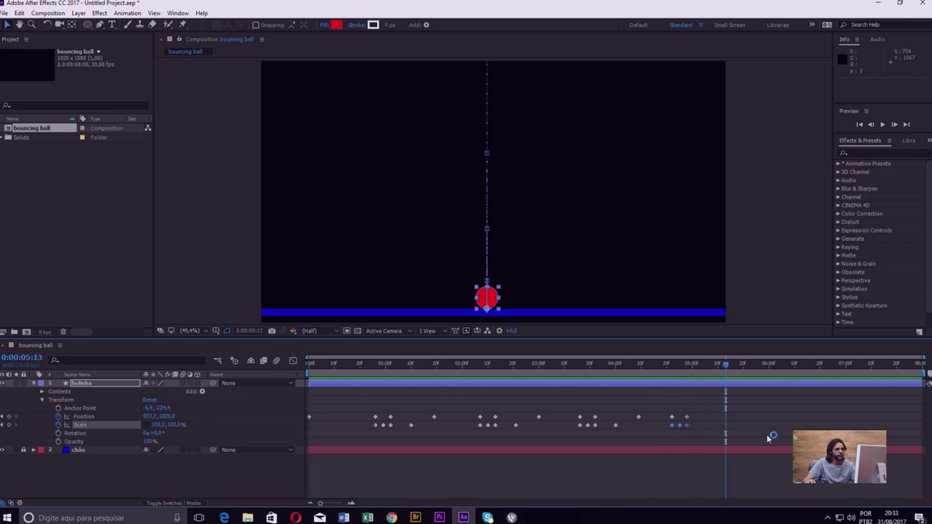
left_click_drag(727, 367, 588, 393)
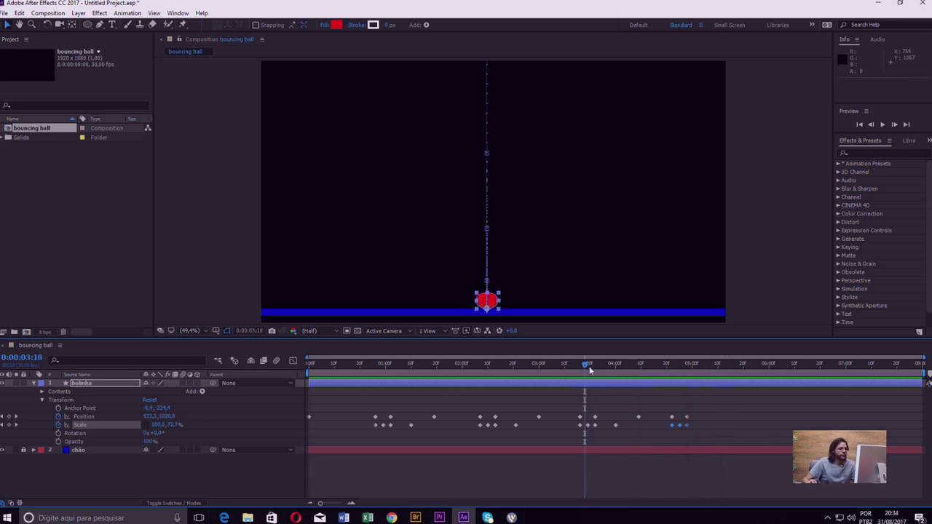
left_click(625, 391)
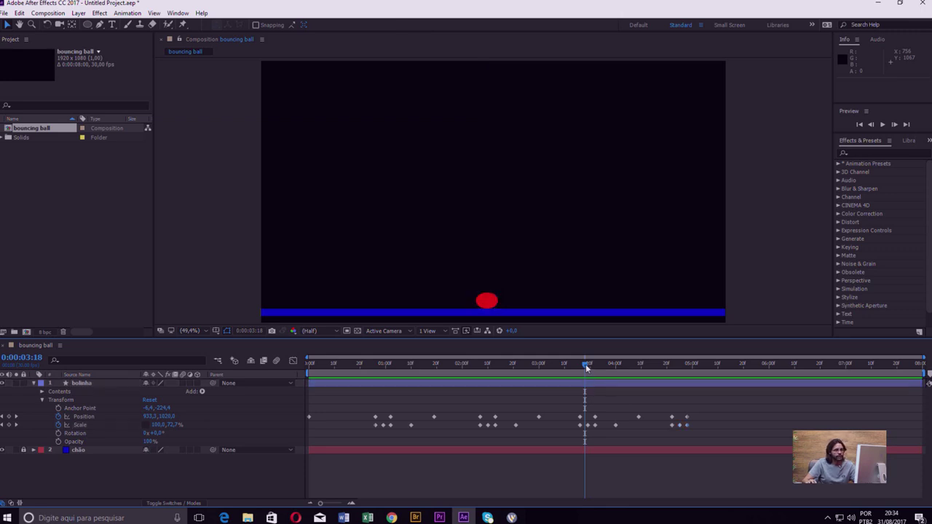
mouse_move(586, 368)
left_mouse_down()
mouse_move(349, 386)
mouse_move(566, 386)
mouse_move(326, 389)
mouse_move(310, 398)
left_mouse_up()
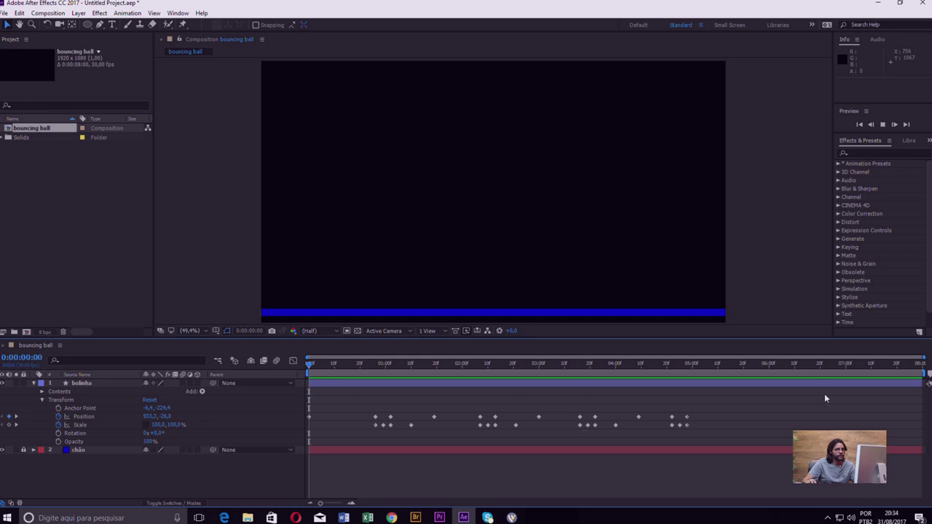
- Replay the bouncing ball animation from the start to judge its timing
key("space")
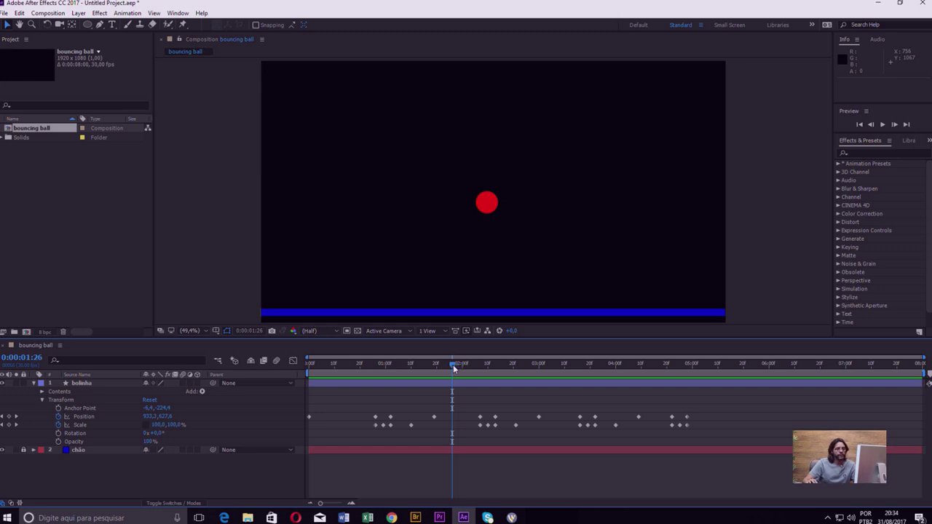
left_click_drag(453, 365, 302, 399)
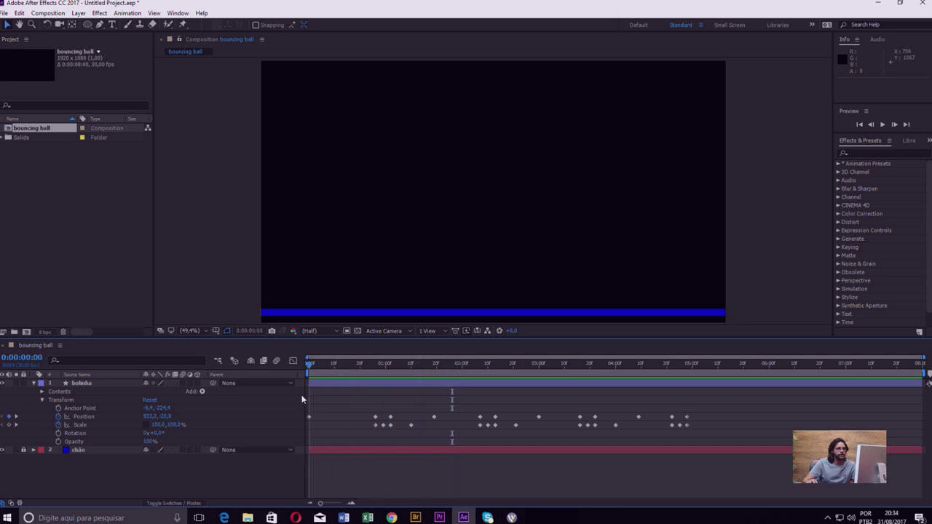
key("space")
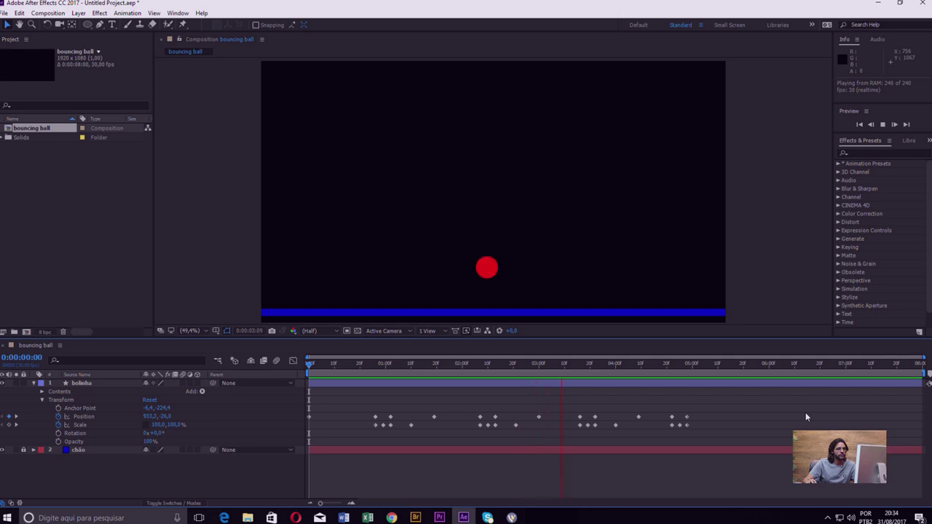
key("space")
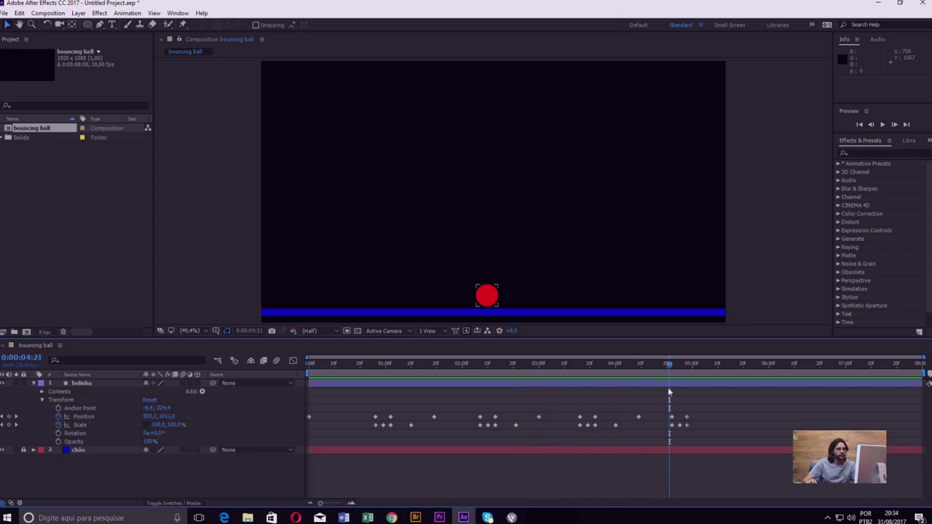
- Scrub the first fall and bounce, then marquee-select the later bounces' Position and Scale keyframes
left_click_drag(672, 372, 311, 393)
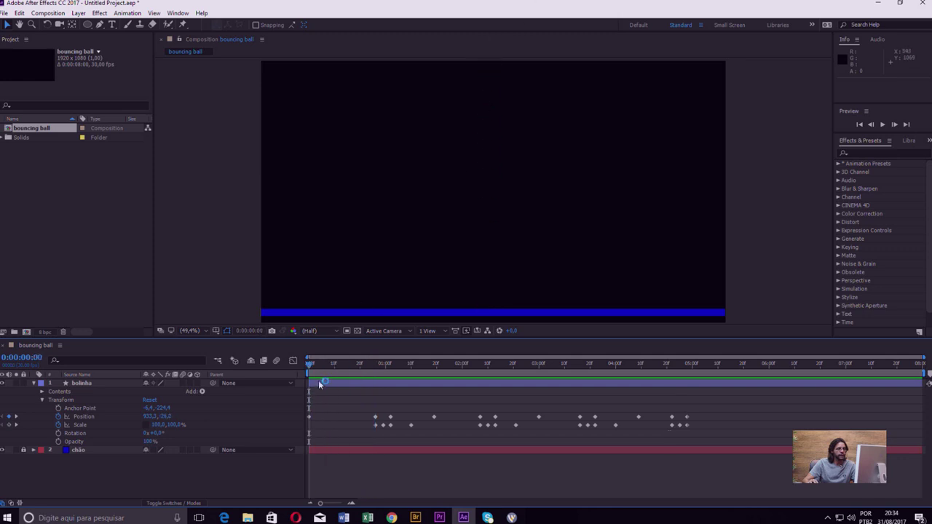
left_click_drag(310, 367, 437, 366)
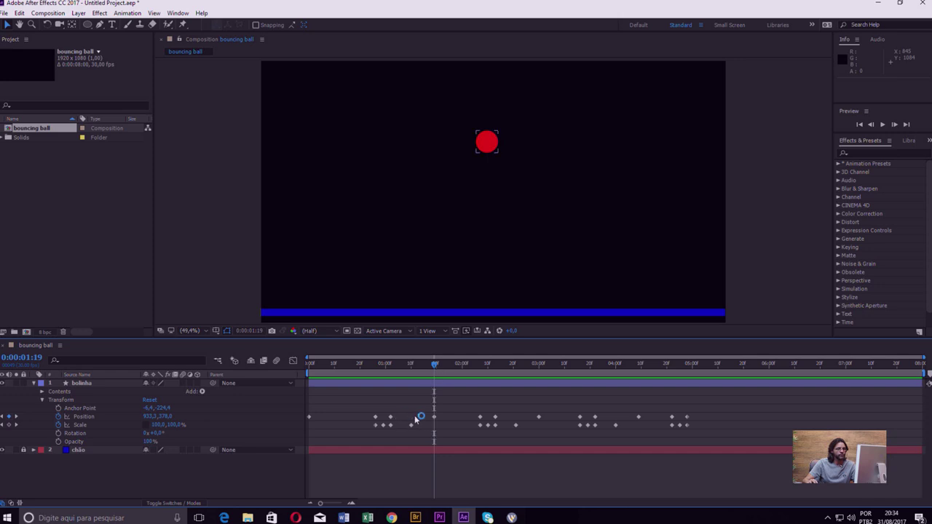
mouse_move(436, 365)
left_mouse_down()
mouse_move(367, 366)
mouse_move(372, 380)
left_mouse_up()
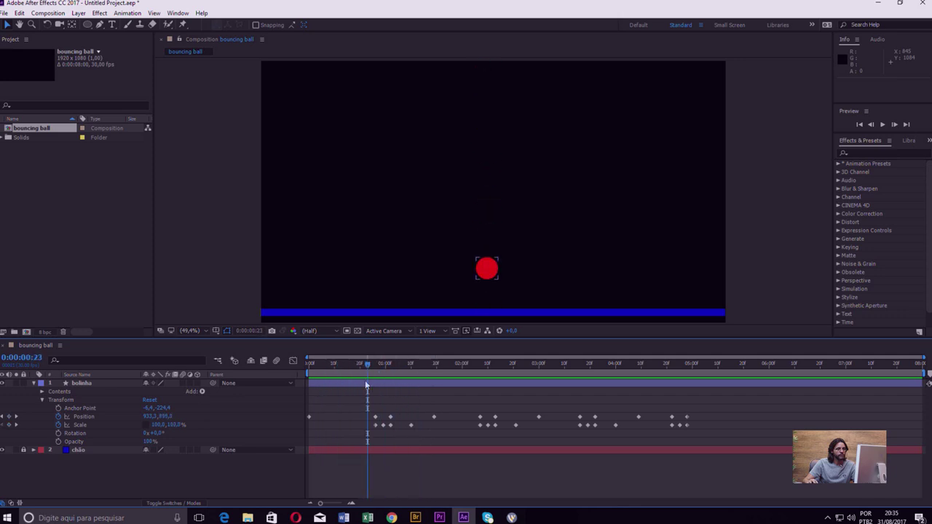
left_click_drag(368, 365, 311, 365)
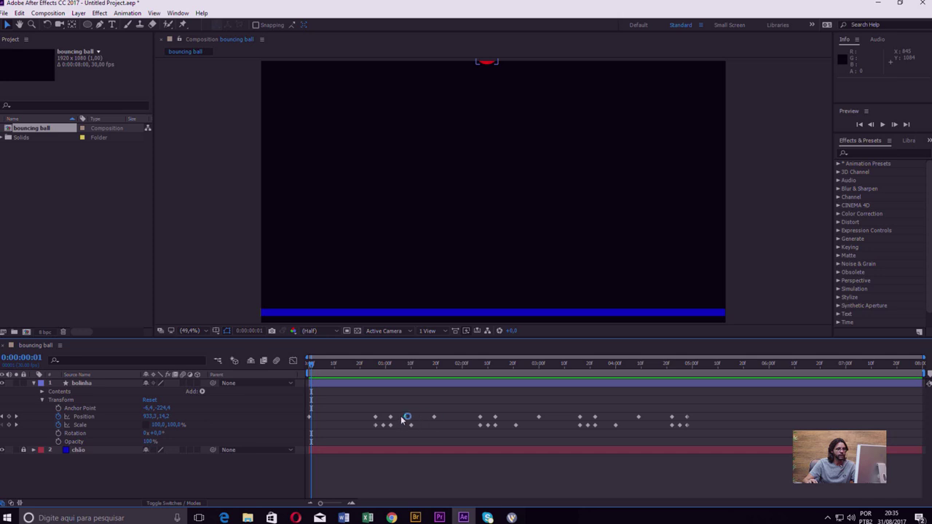
key("space")
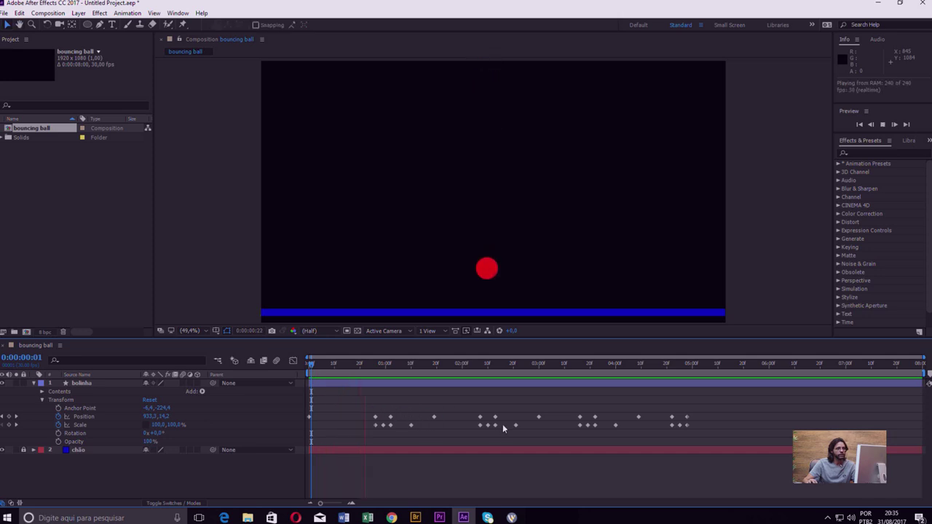
left_click(439, 359)
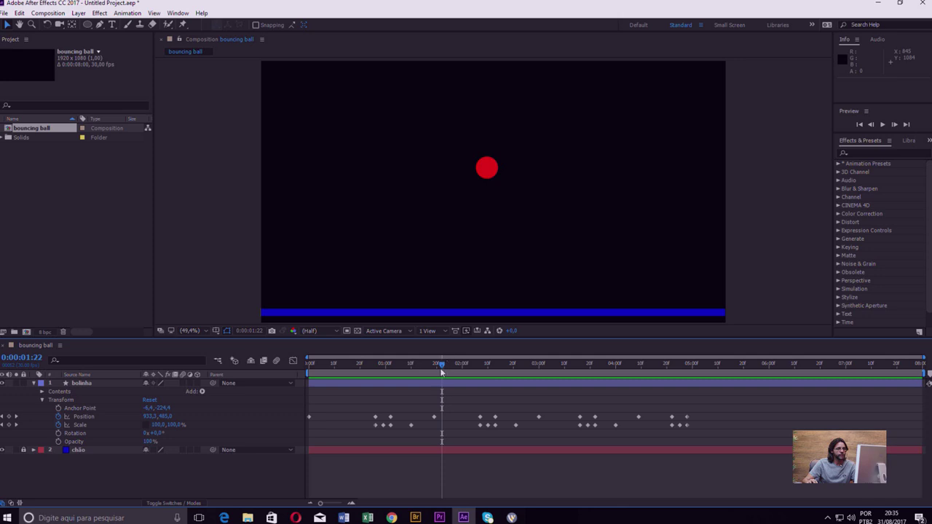
left_click_drag(441, 365, 350, 364)
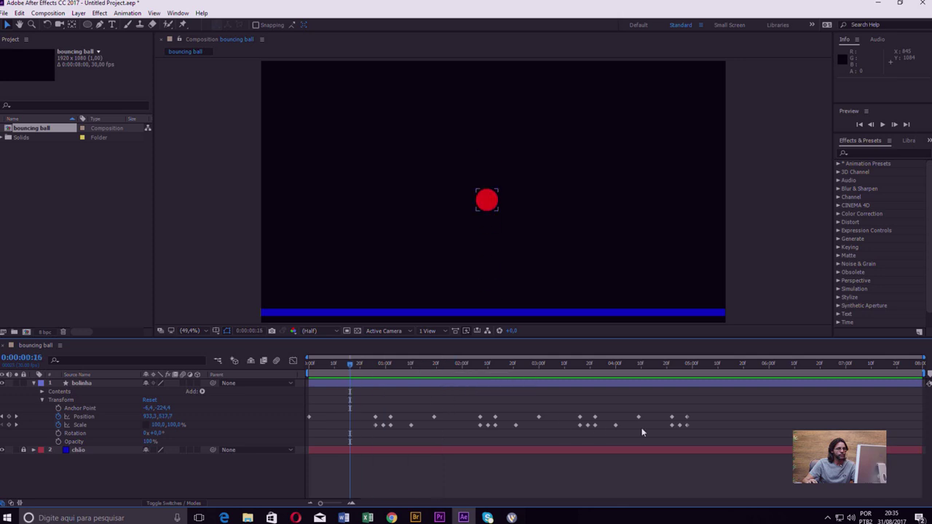
mouse_move(720, 435)
left_mouse_down()
mouse_move(427, 407)
mouse_move(442, 417)
left_mouse_up()
- Push the selected later-bounce keyframes slightly later and preview the retimed bounce
left_click(450, 433)
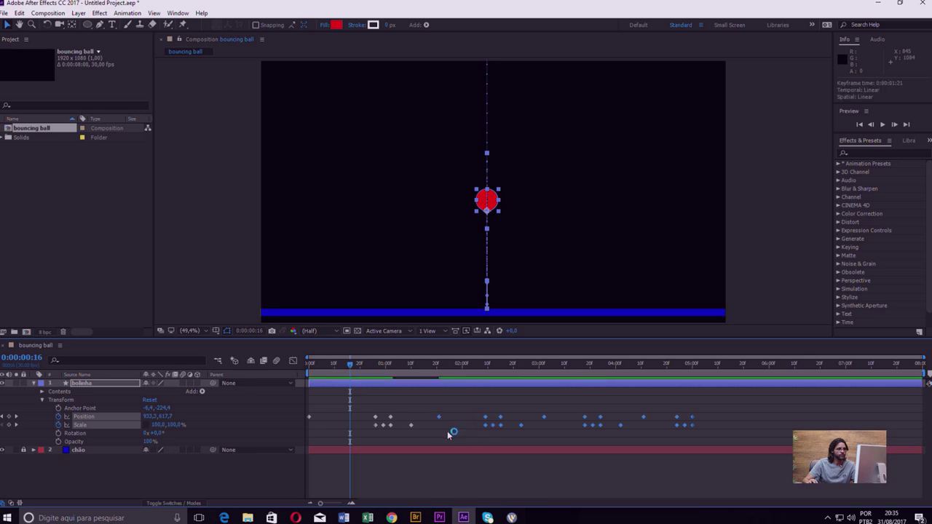
key("space")
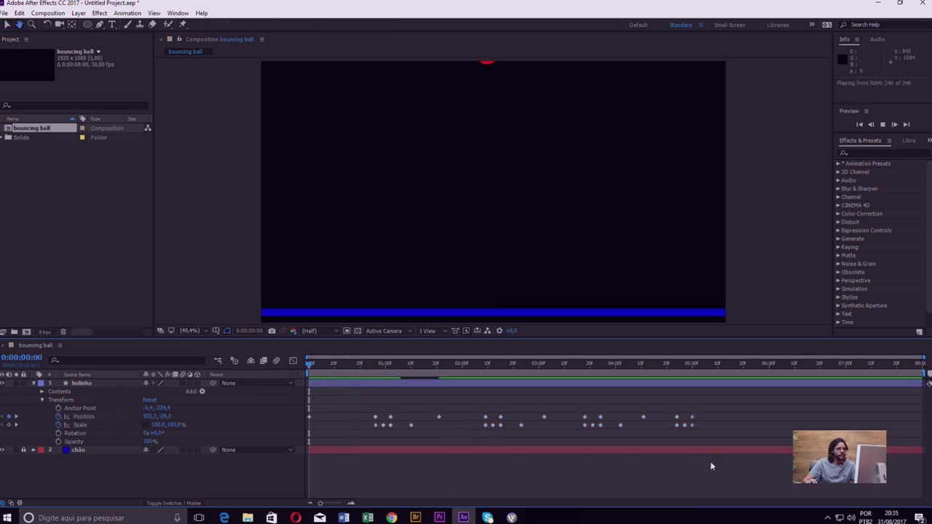
key("space")
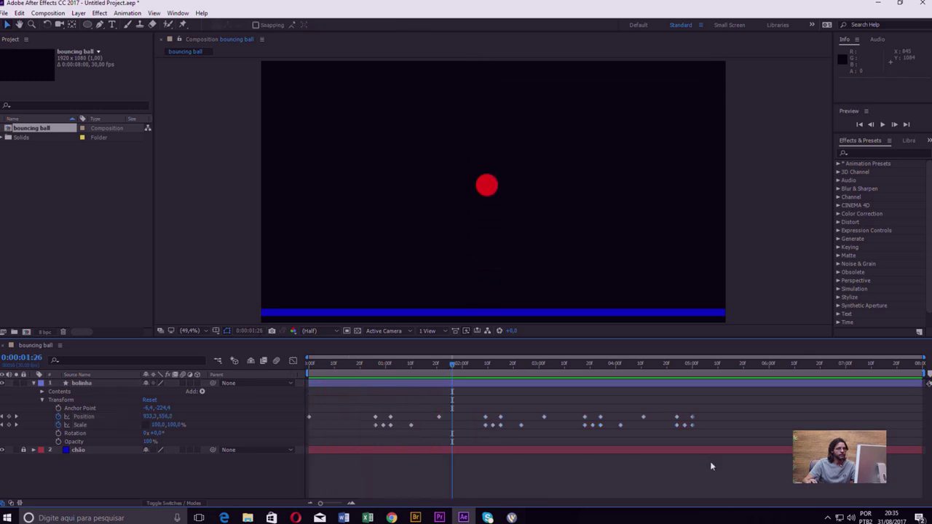
mouse_move(452, 368)
left_mouse_down()
mouse_move(432, 375)
mouse_move(481, 391)
mouse_move(440, 390)
left_mouse_up()
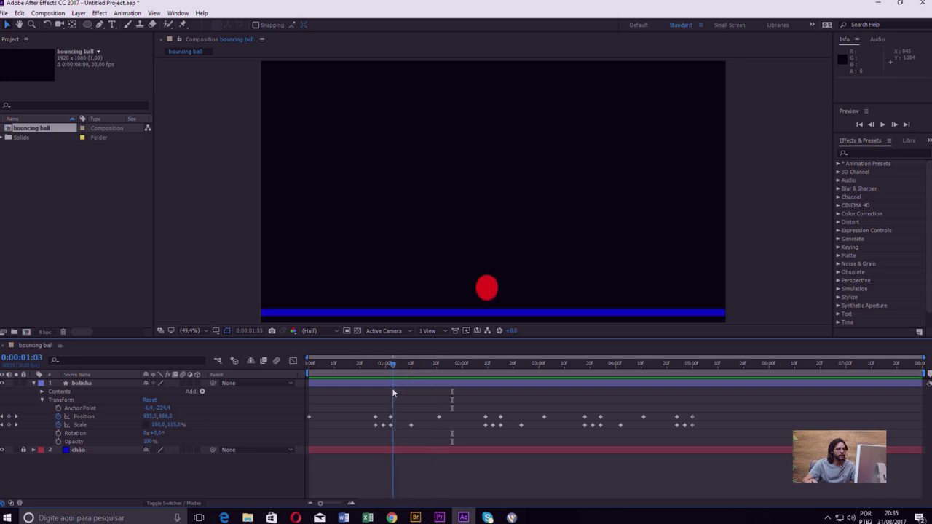
left_click_drag(440, 389, 727, 447)
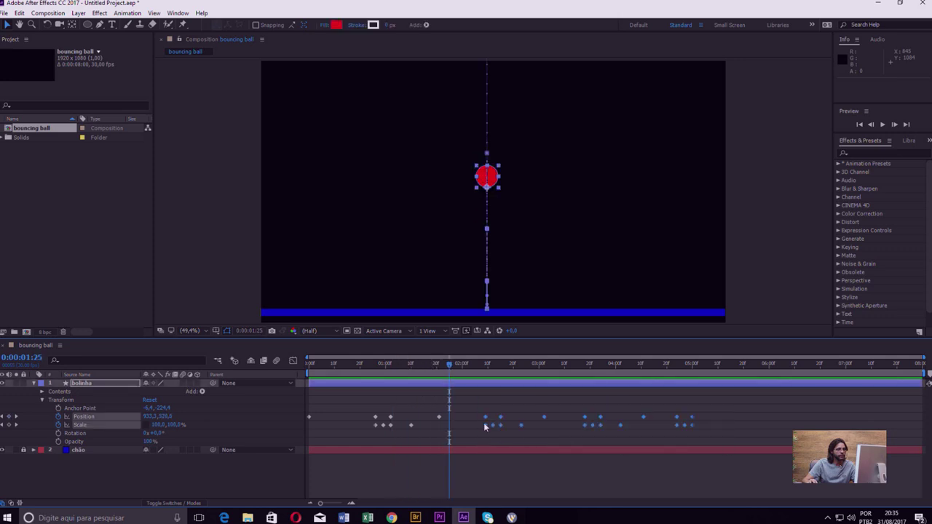
- Select all keyframes after 0:00:01:12 and shift them later in time
left_click(483, 402)
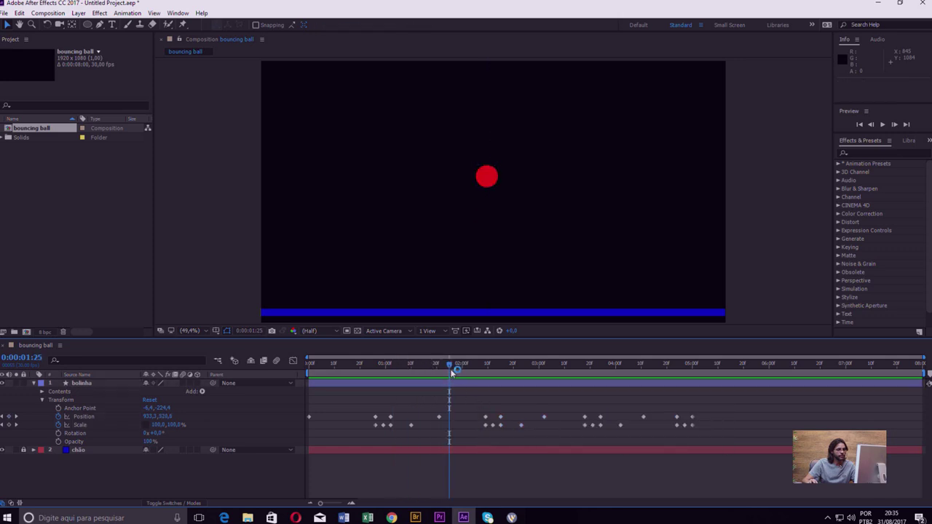
mouse_move(450, 364)
left_mouse_down()
mouse_move(404, 372)
mouse_move(416, 371)
left_mouse_up()
left_click(452, 384)
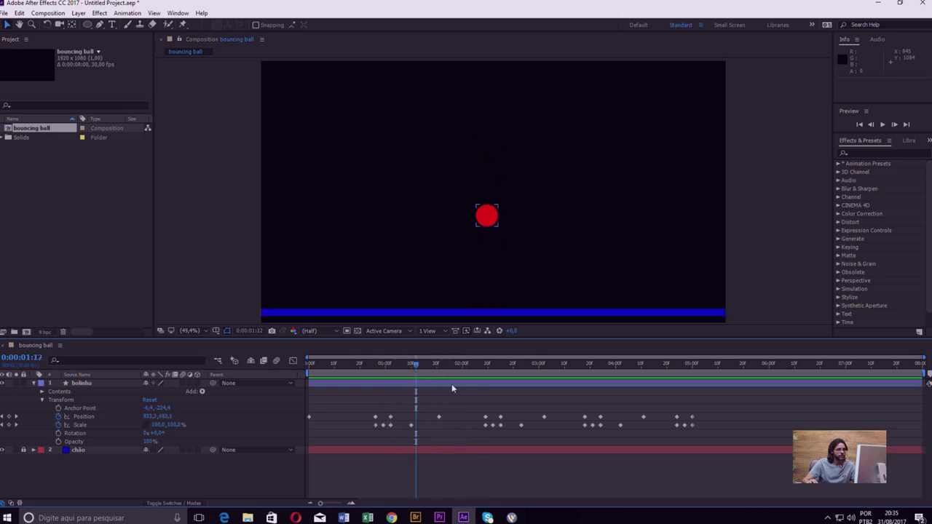
left_click_drag(548, 425, 726, 437)
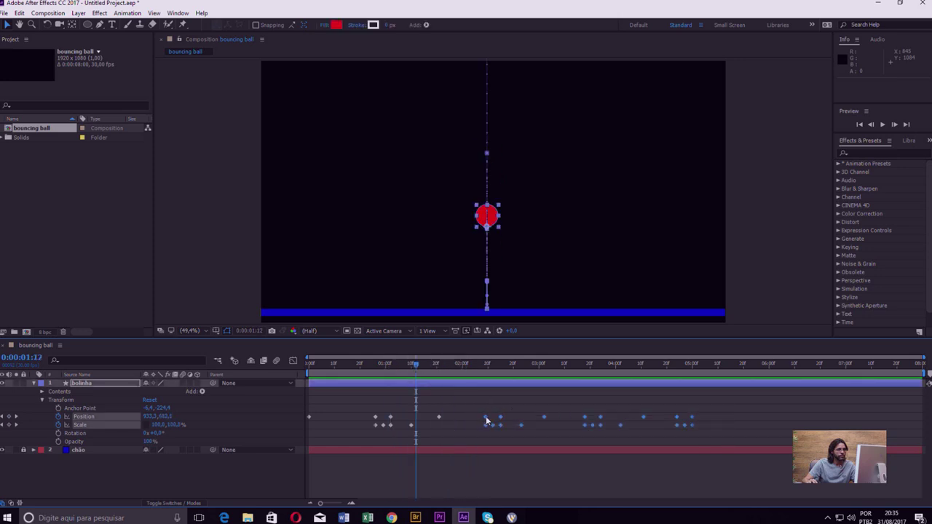
left_click_drag(486, 421, 493, 421)
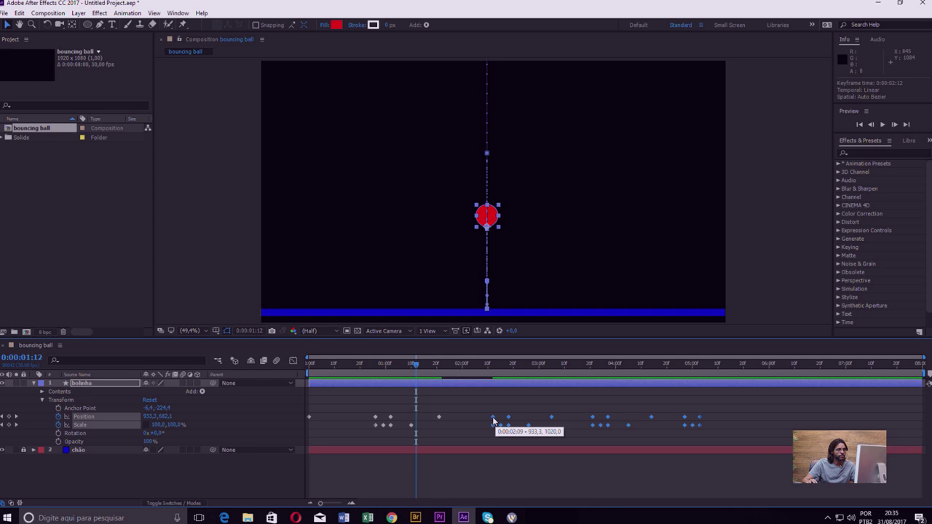
left_click(429, 391)
- Nudge the later bounce keyframes about two frames earlier, so the third peak starts at 3:00
left_click_drag(417, 365, 362, 364)
left_click(380, 399)
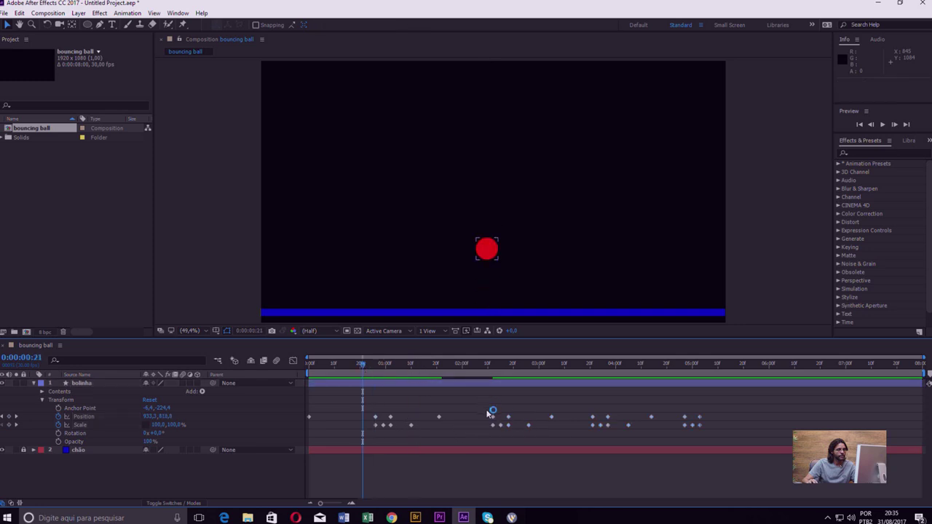
left_click_drag(487, 413, 491, 416)
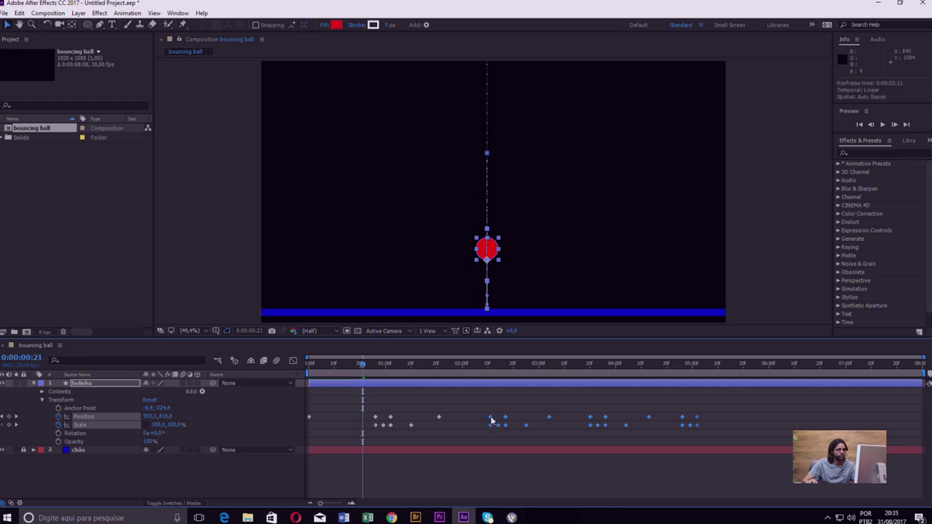
left_click(485, 404)
left_click(366, 368)
key("space")
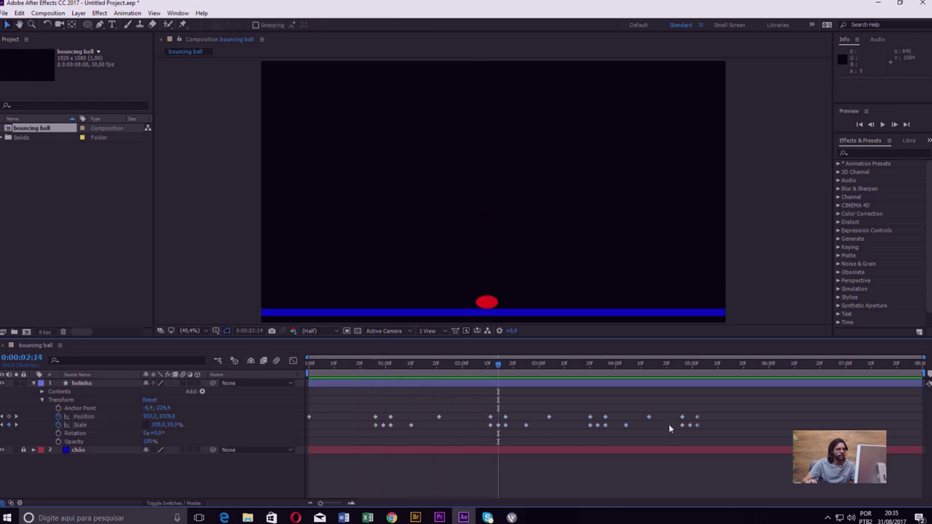
mouse_move(501, 365)
left_mouse_down()
mouse_move(513, 365)
mouse_move(465, 394)
left_mouse_up()
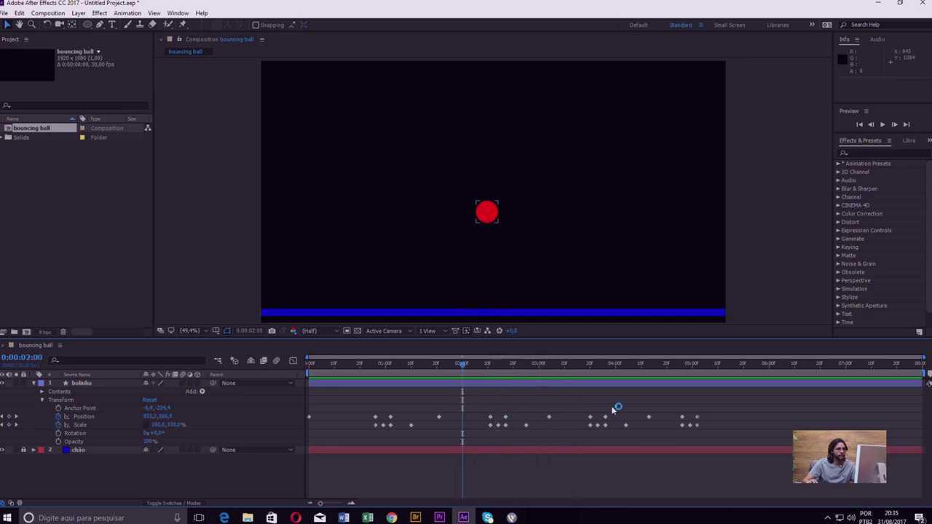
key("space")
key("space")
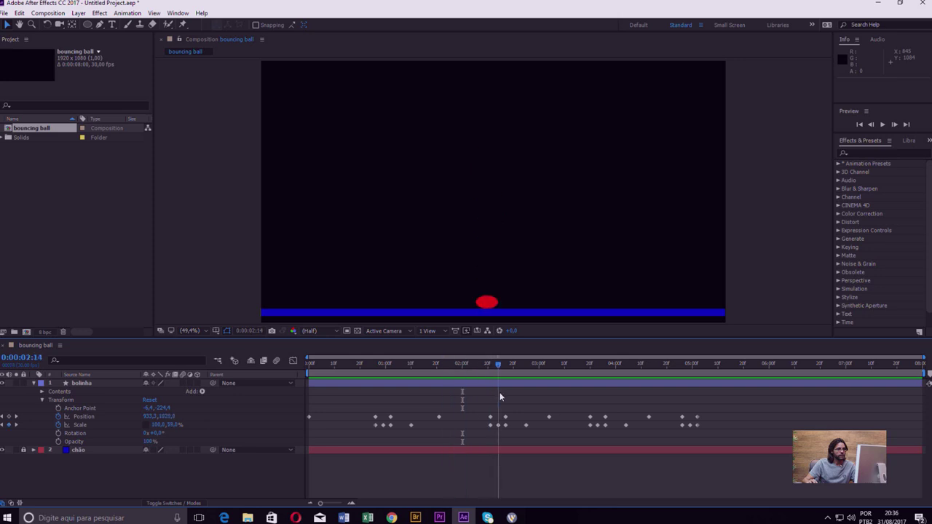
mouse_move(458, 394)
left_mouse_down()
mouse_move(524, 397)
mouse_move(681, 440)
left_mouse_up()
left_click_drag(549, 416, 706, 432)
key("space")
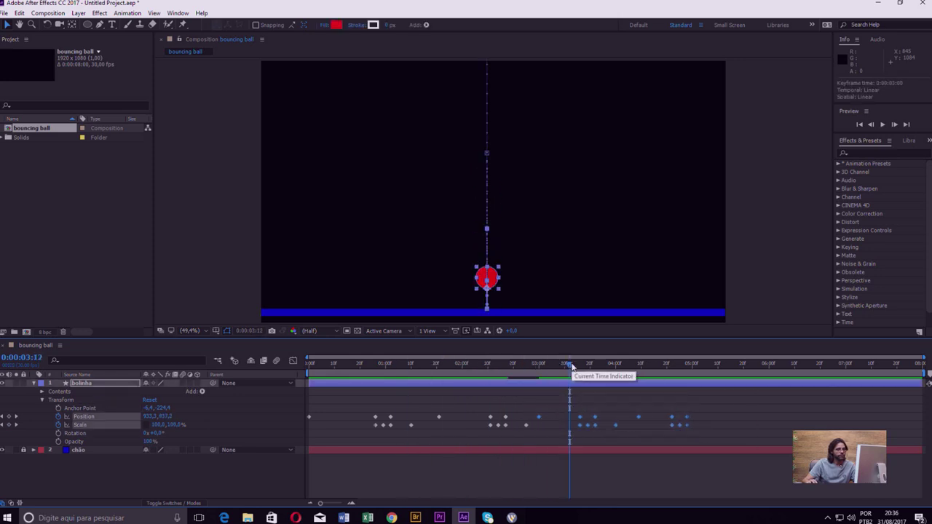
- Move the final bounce's keyframes a few frames earlier, one landing at 4:05, and preview
key("space")
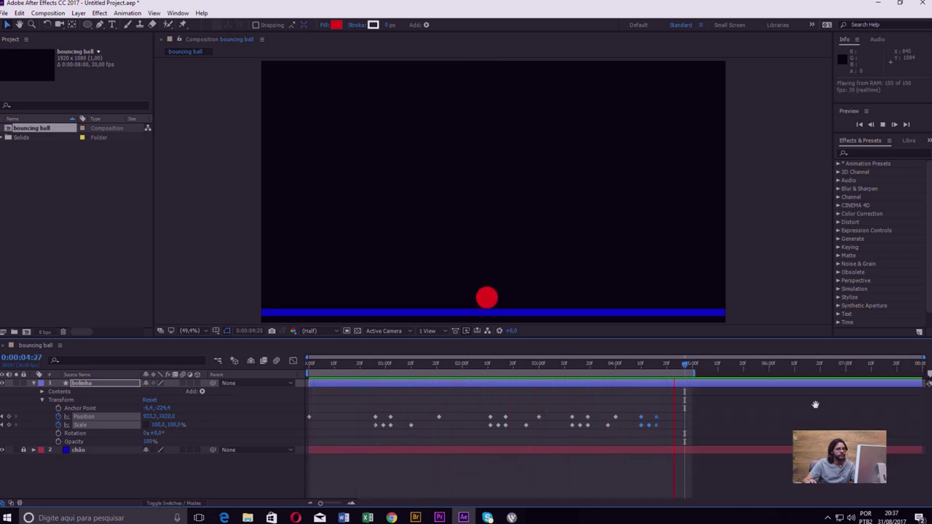
key("space")
left_click_drag(680, 367, 563, 386)
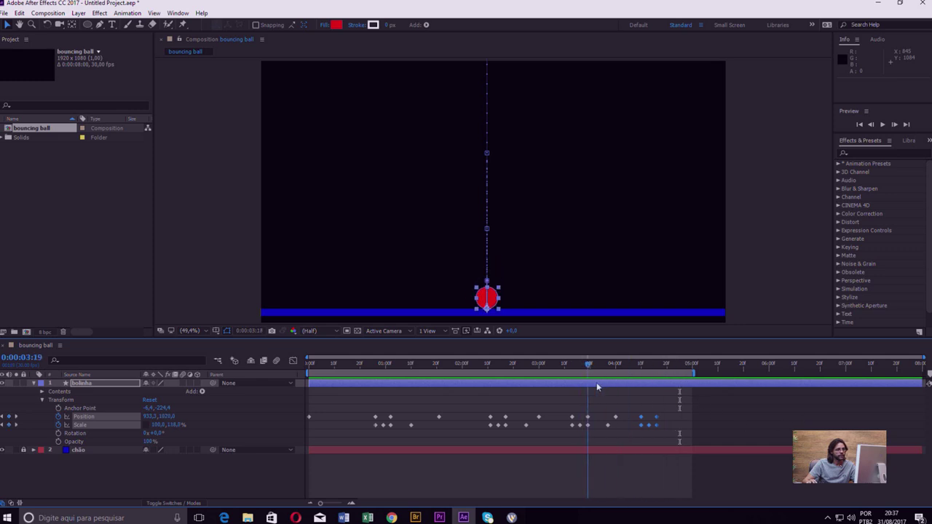
left_click_drag(614, 408, 665, 437)
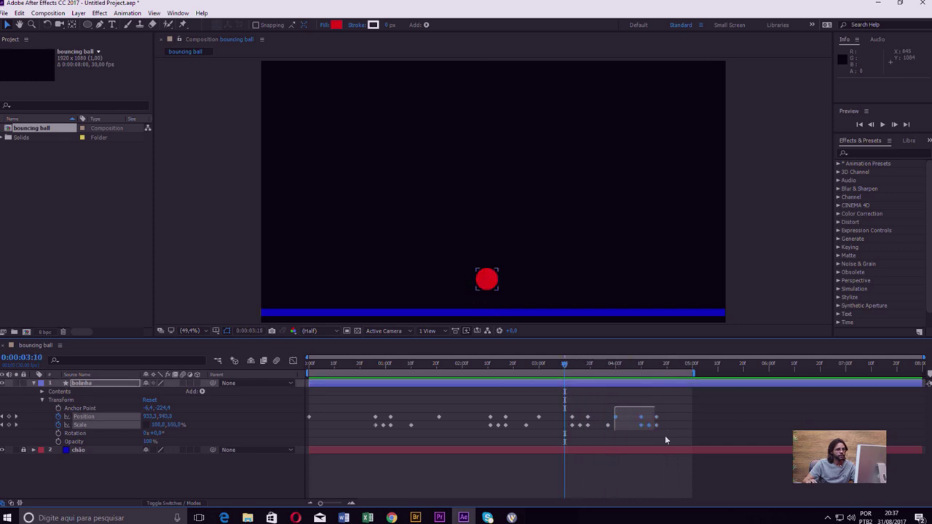
mouse_move(617, 419)
left_mouse_down()
mouse_move(608, 419)
mouse_move(664, 434)
mouse_move(632, 421)
left_mouse_up()
key("space")
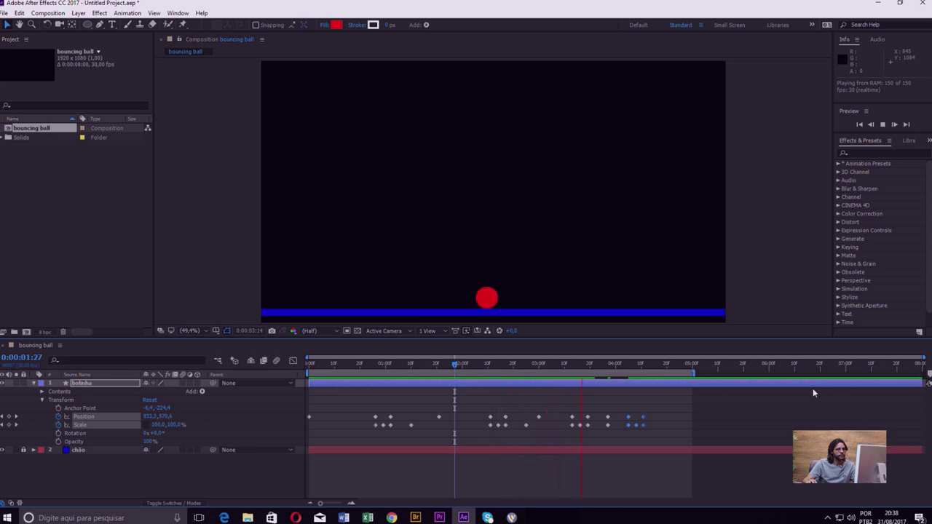
key("space")
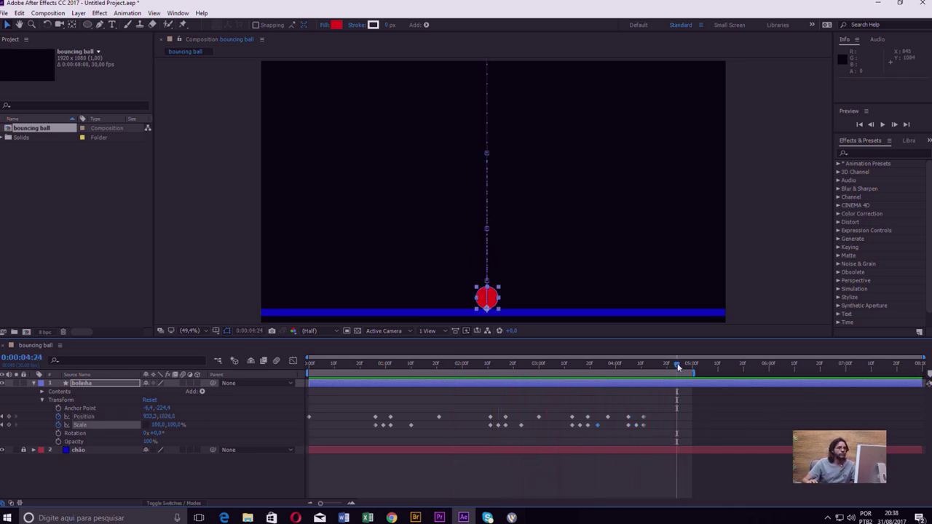
left_click_drag(677, 412, 301, 449)
left_click(344, 365)
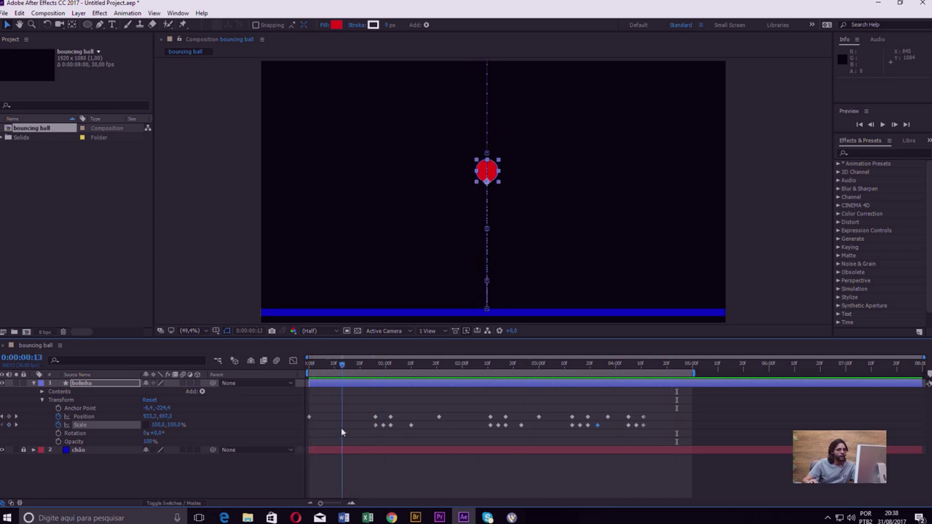
mouse_move(348, 366)
left_mouse_down()
mouse_move(305, 374)
mouse_move(386, 382)
left_mouse_up()
left_click_drag(390, 379, 388, 383)
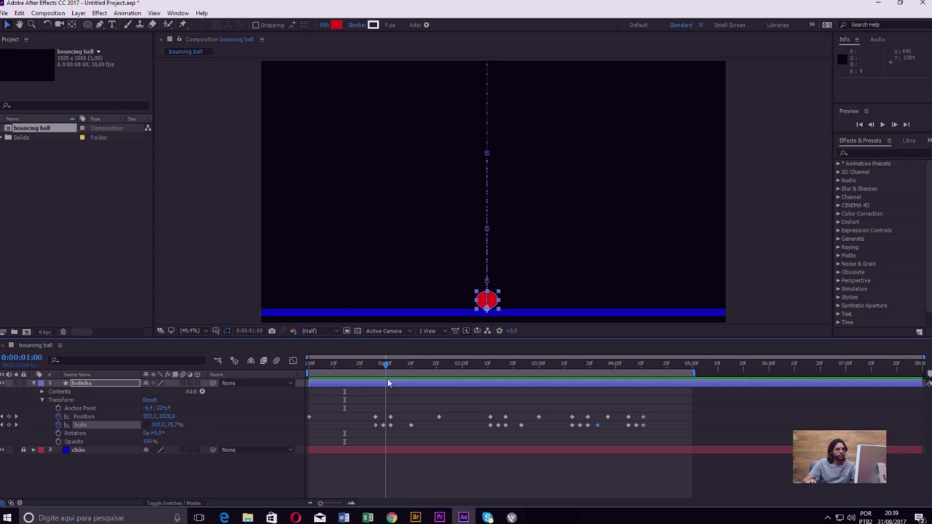
mouse_move(388, 383)
left_mouse_down()
mouse_move(405, 384)
mouse_move(373, 390)
mouse_move(441, 392)
mouse_move(305, 401)
left_mouse_up()
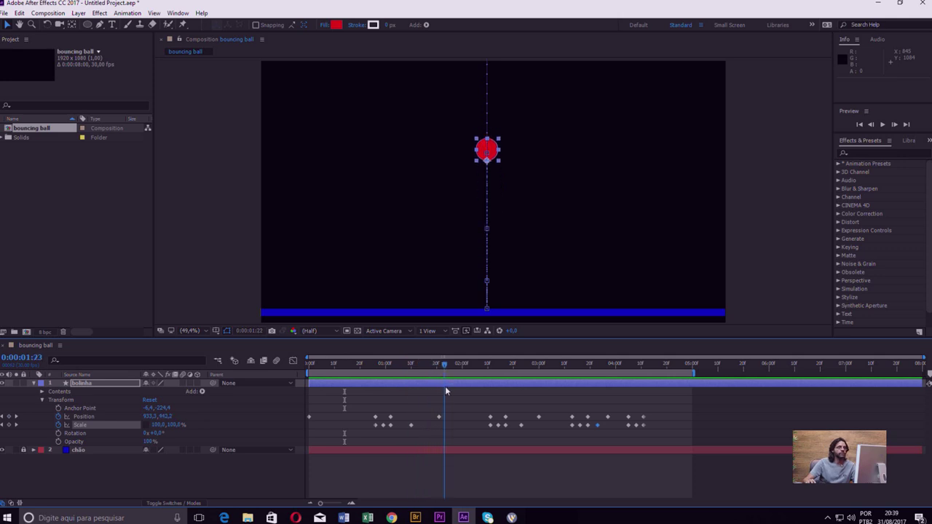
key("space")
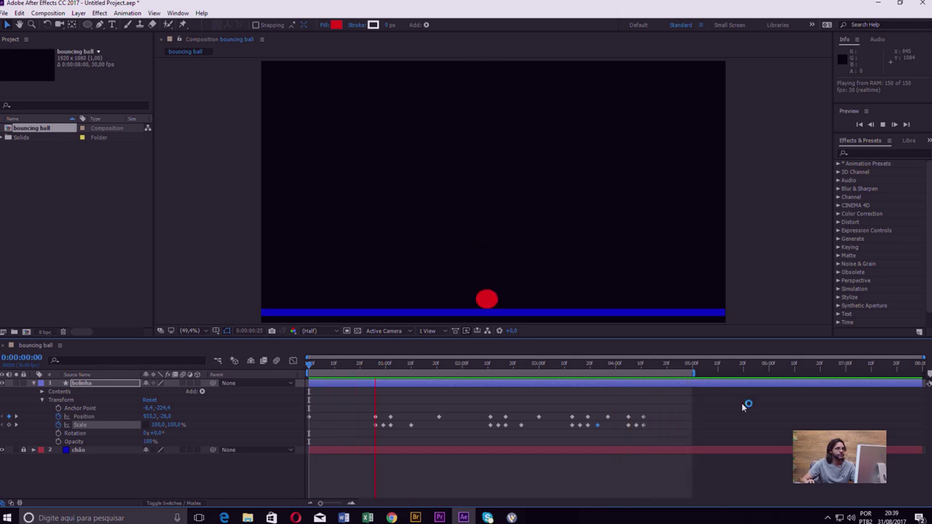
key("space")
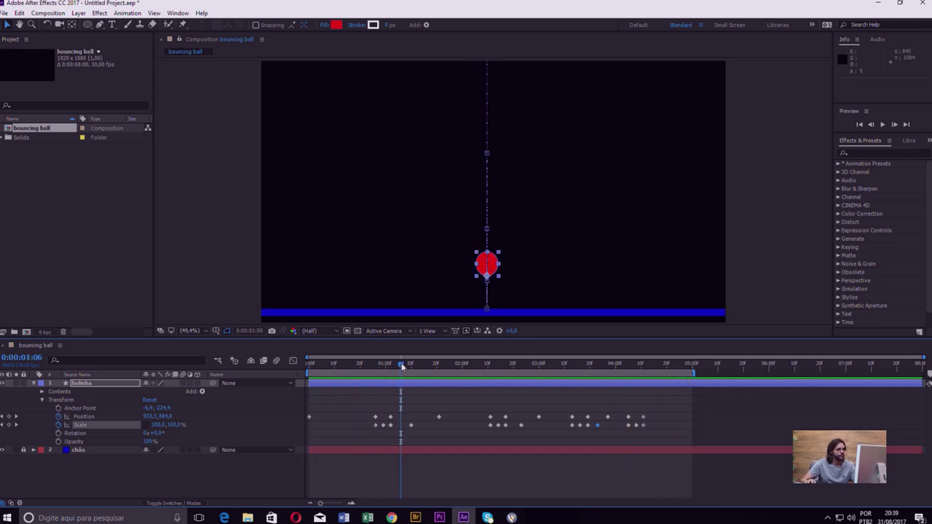
left_click_drag(402, 366, 298, 377)
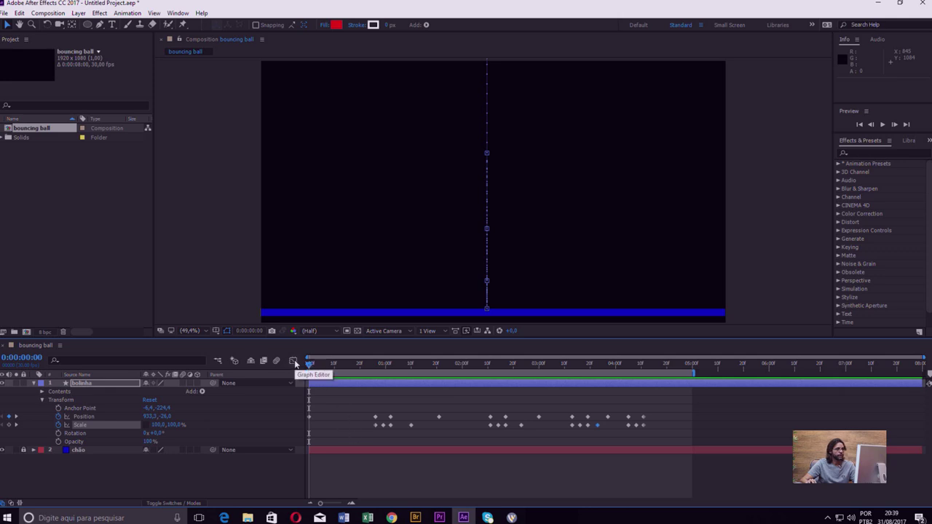
- Turn on the Graph Editor and choose Edit Speed Graph for the ball's Position and Scale
left_click(294, 361)
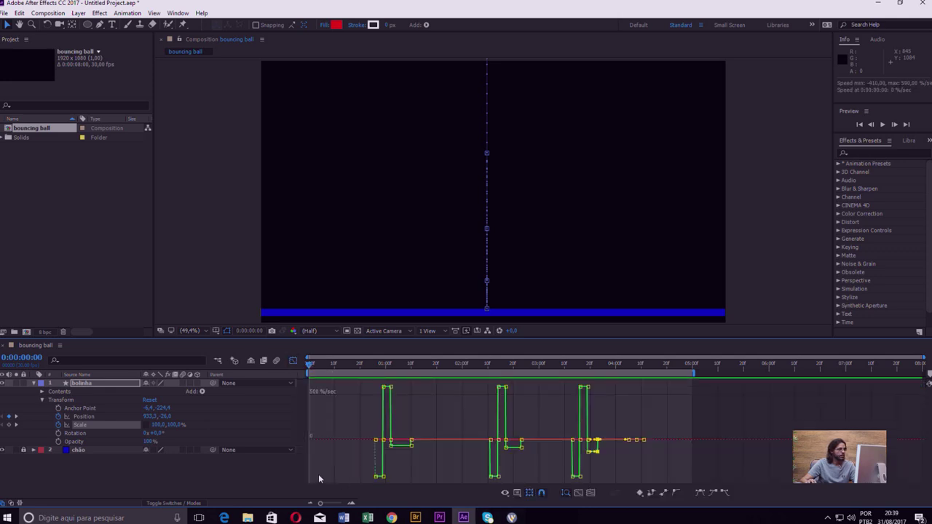
left_click(505, 493)
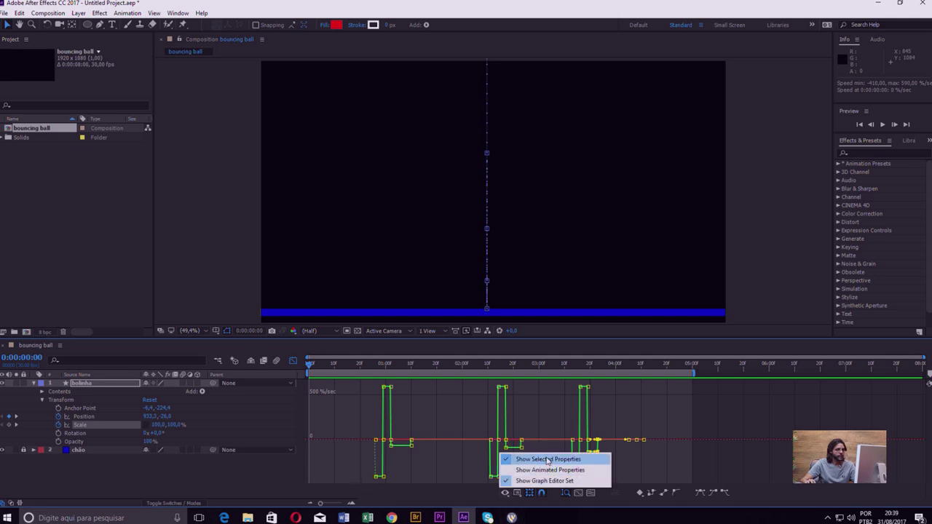
left_click(519, 494)
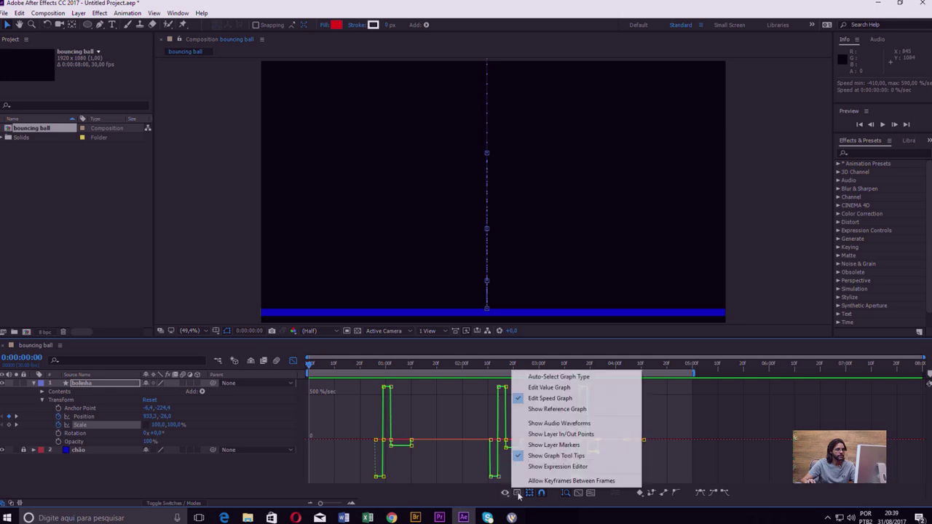
left_click(542, 400)
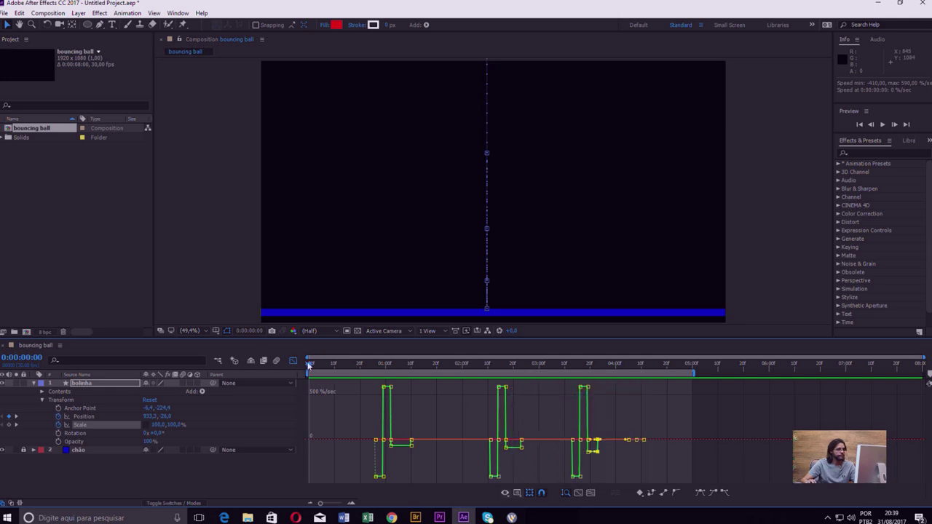
left_click_drag(309, 366, 377, 380)
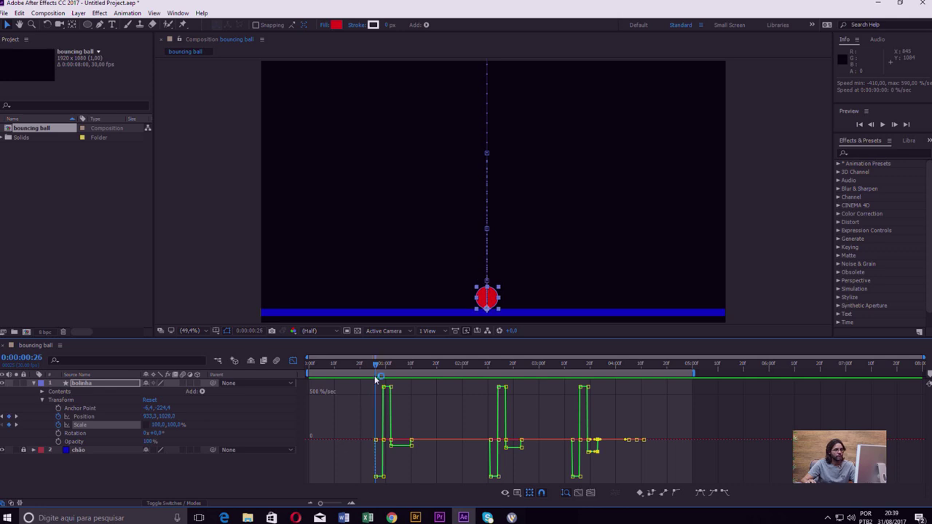
mouse_move(376, 379)
left_mouse_down()
mouse_move(314, 379)
mouse_move(132, 468)
left_mouse_up()
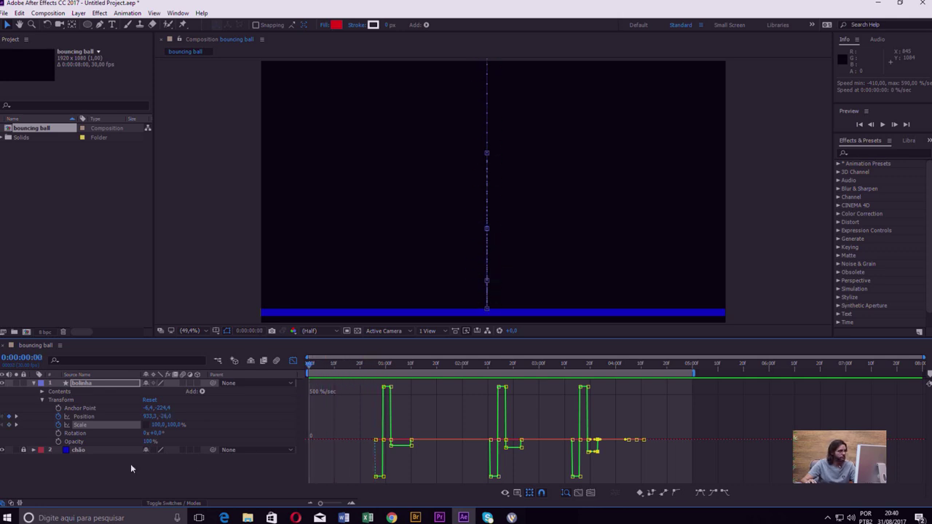
- Show the Position speed curve and scrub through the first fall to the floor contact
left_click(83, 417)
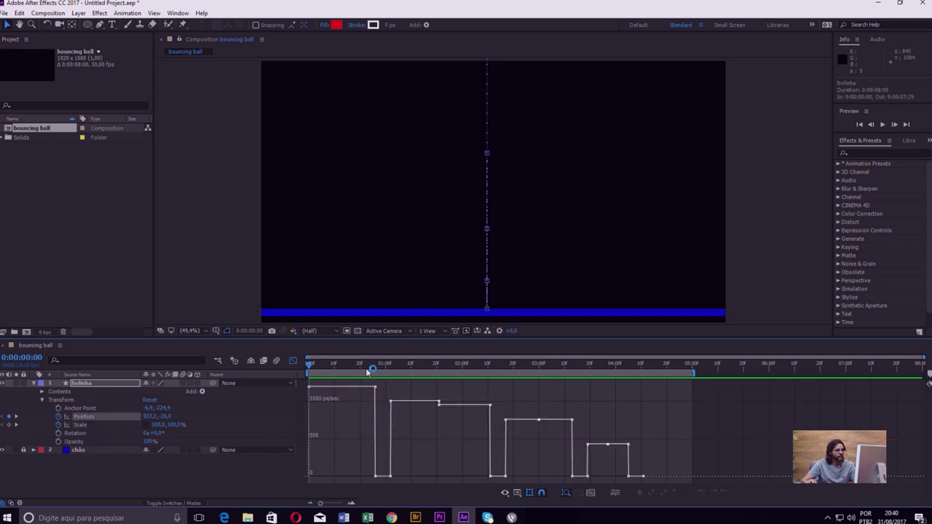
left_click_drag(307, 366, 323, 365)
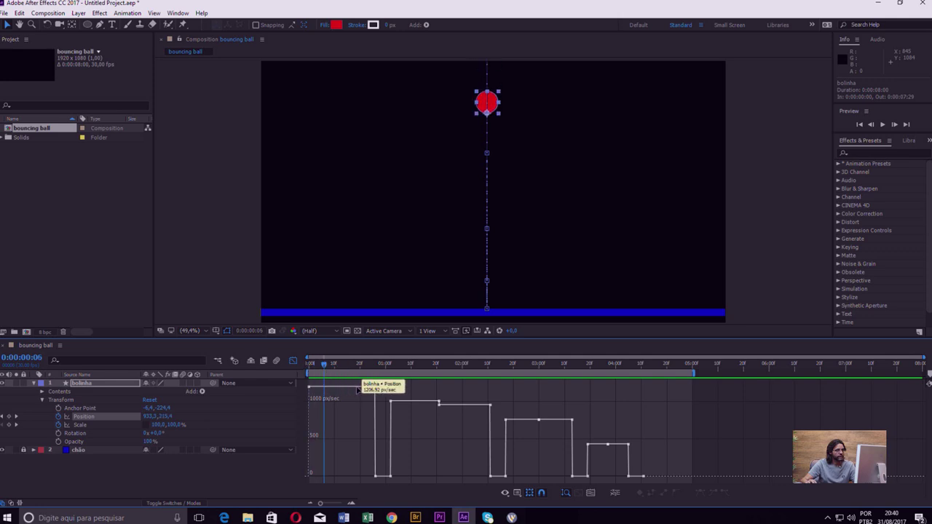
left_click_drag(325, 369, 312, 366)
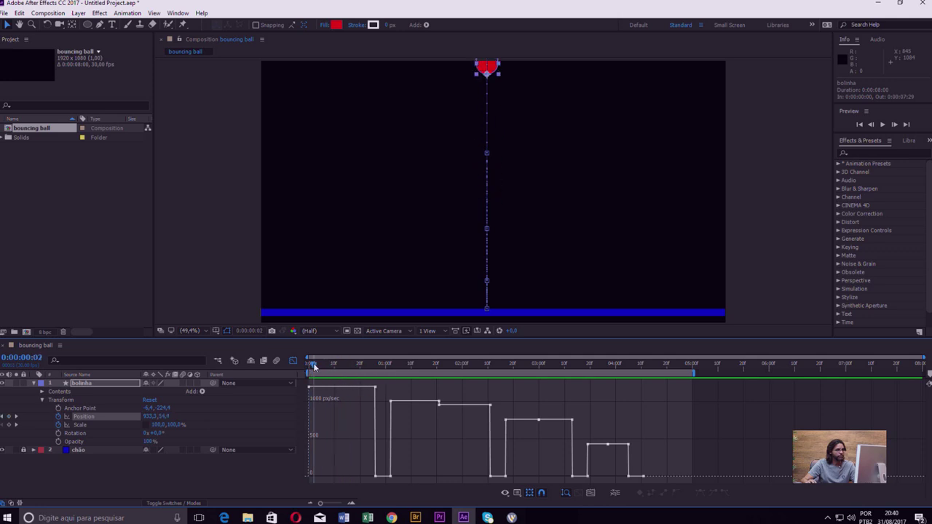
mouse_move(313, 362)
left_mouse_down()
mouse_move(350, 368)
mouse_move(302, 371)
left_mouse_up()
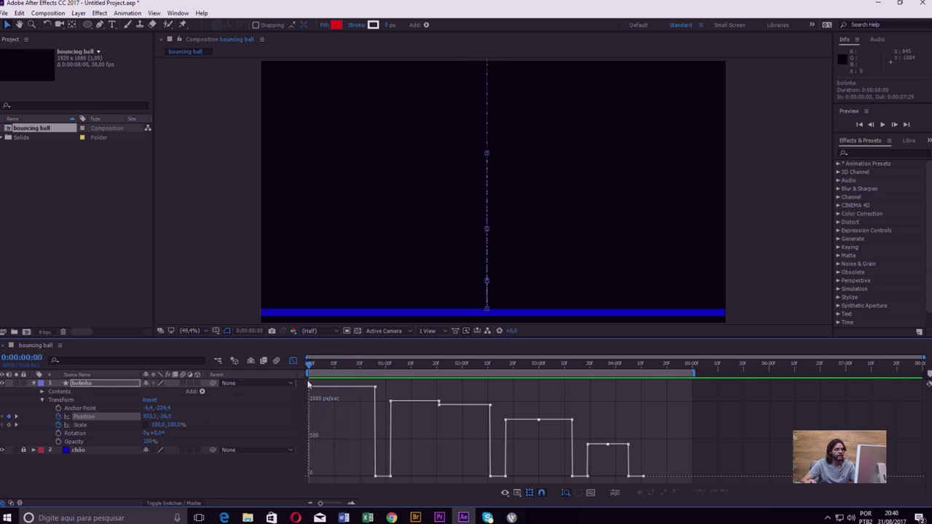
left_click_drag(311, 370, 376, 378)
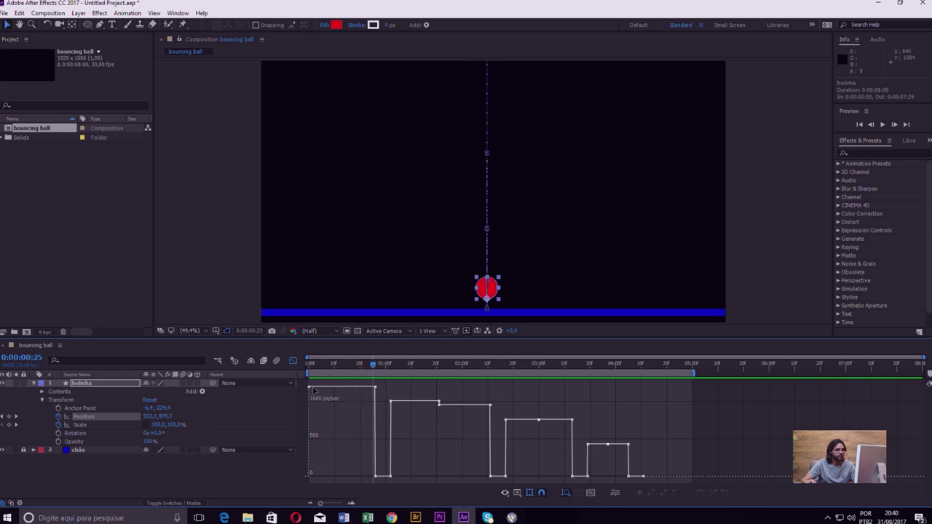
- Drop the fall's starting speed to 0, lengthen its ease-out, and raise impact speed to about 2234 px/sec
mouse_move(309, 392)
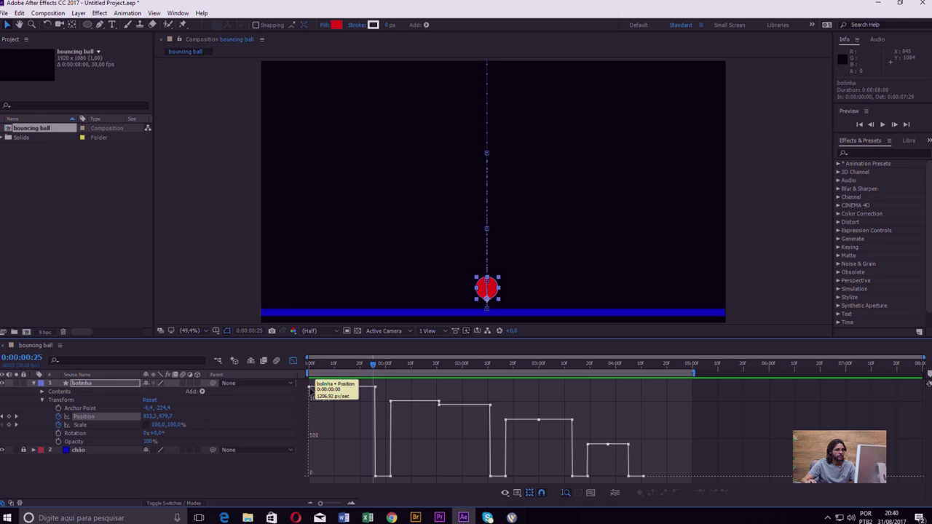
left_click_drag(311, 391, 313, 477)
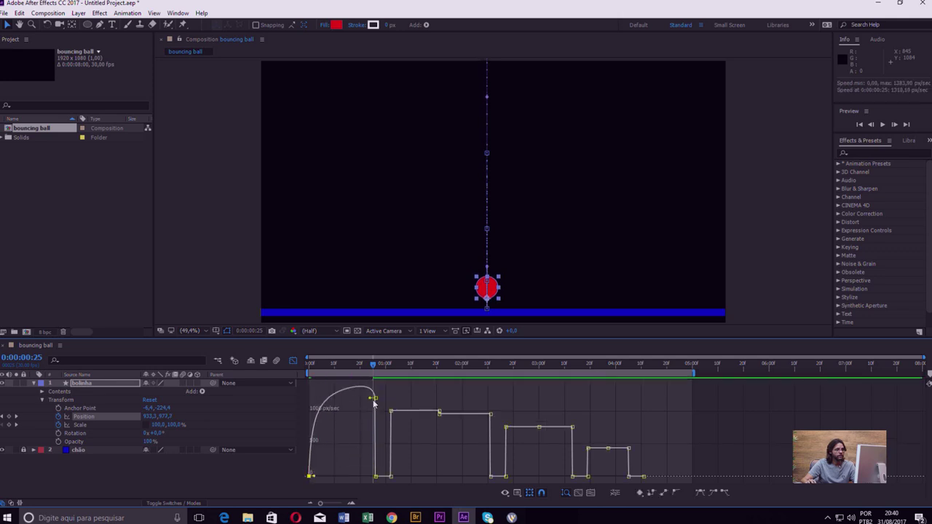
mouse_move(374, 400)
left_mouse_down()
mouse_move(373, 377)
mouse_move(368, 395)
left_mouse_up()
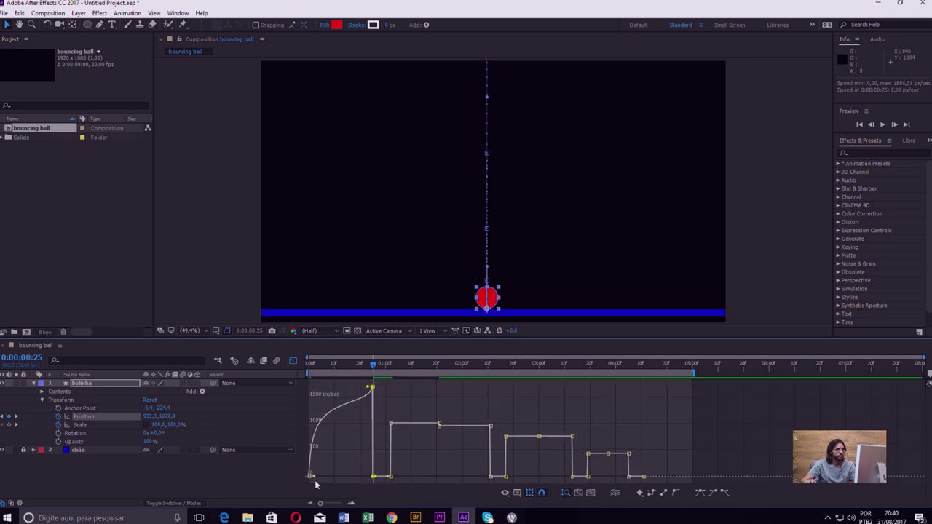
left_click_drag(314, 477, 319, 478)
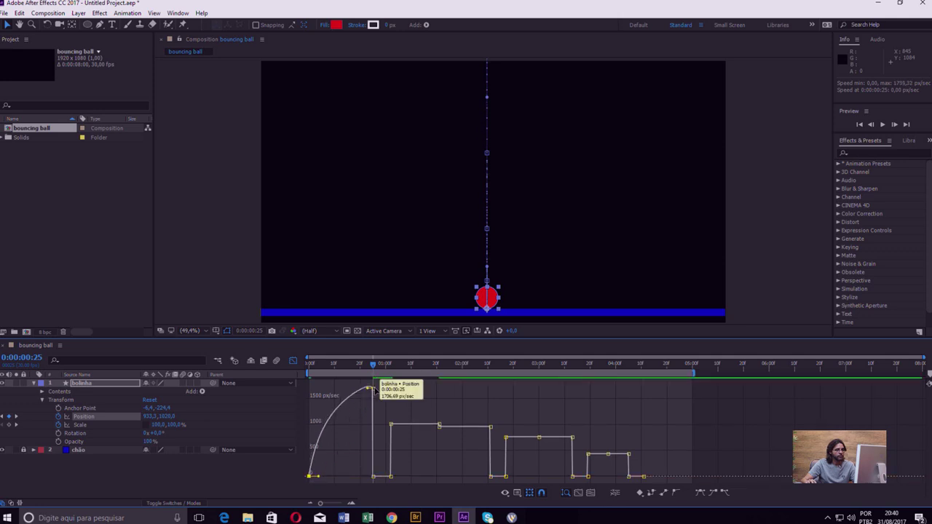
left_click_drag(373, 391, 374, 388)
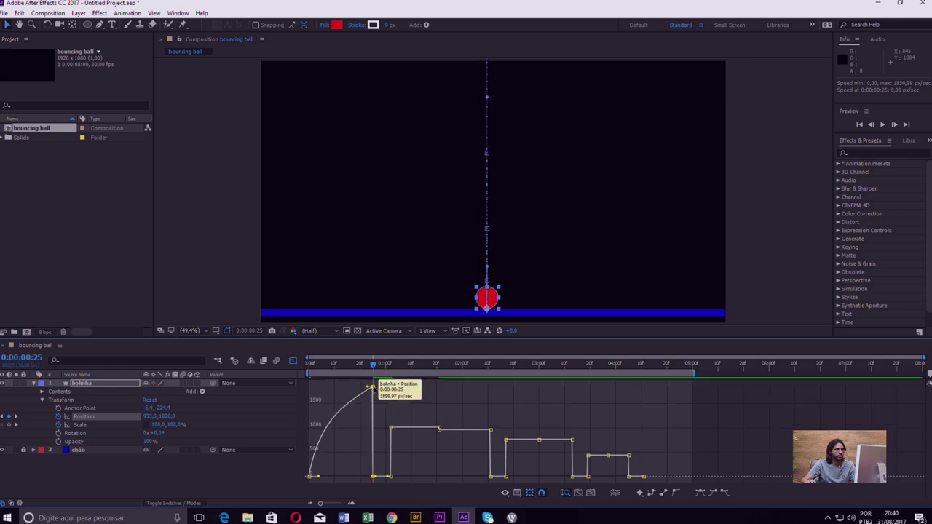
left_click_drag(373, 388, 373, 390)
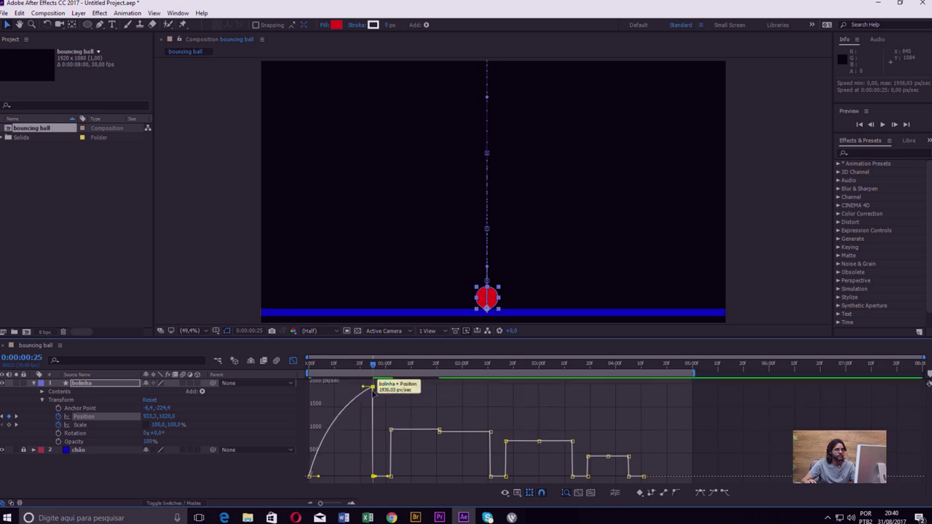
left_click_drag(373, 390, 362, 387)
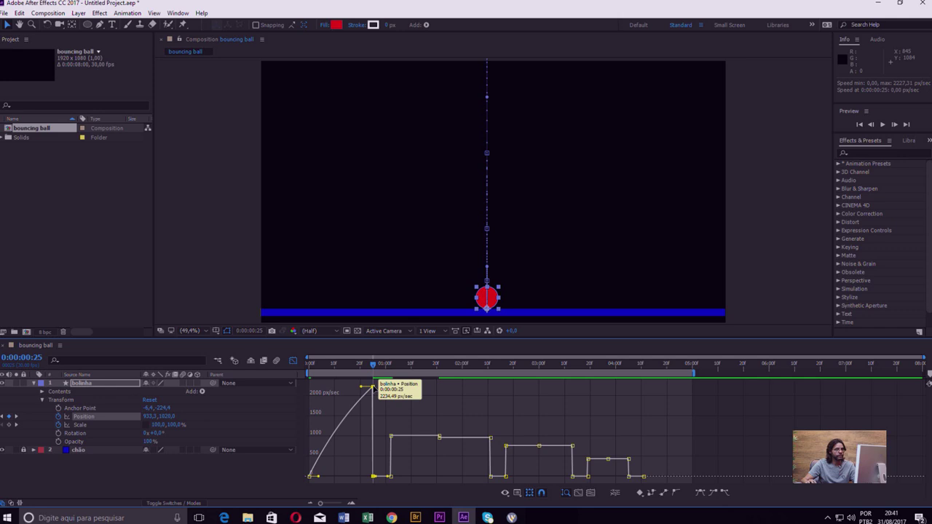
left_click_drag(374, 363, 313, 363)
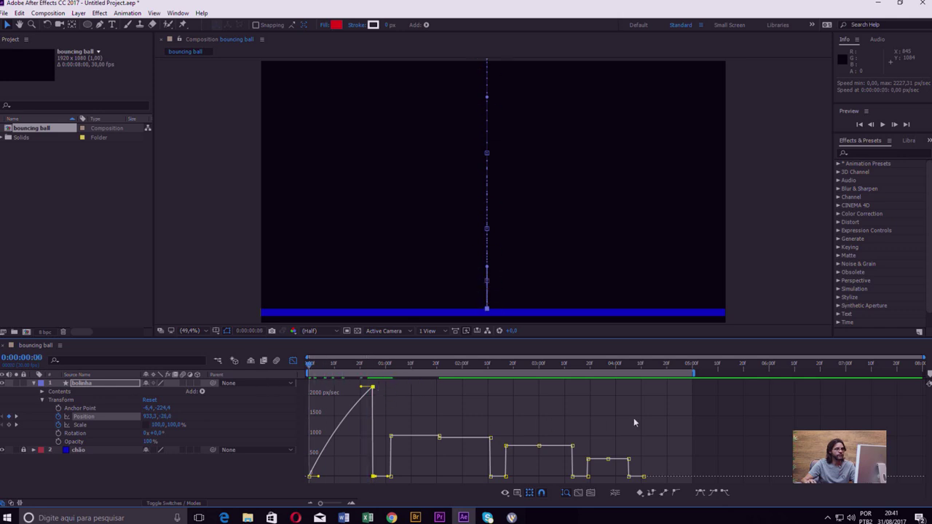
- Preview the revised bounce from the first frame
key("space")
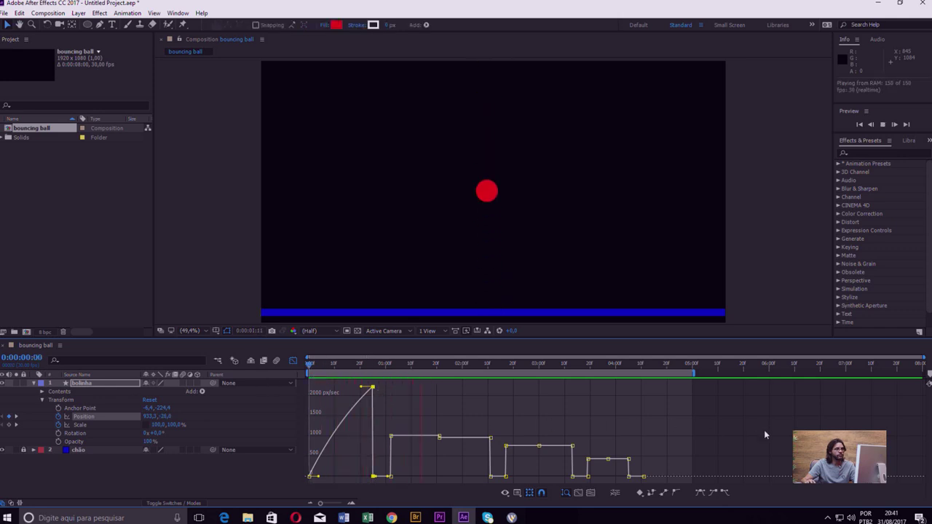
key("space")
left_click_drag(454, 364, 244, 387)
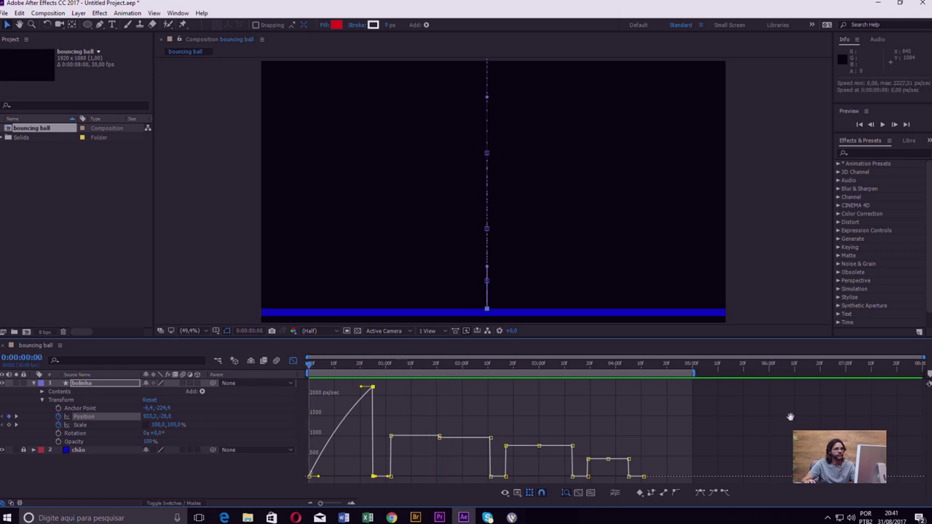
key("space")
key("space")
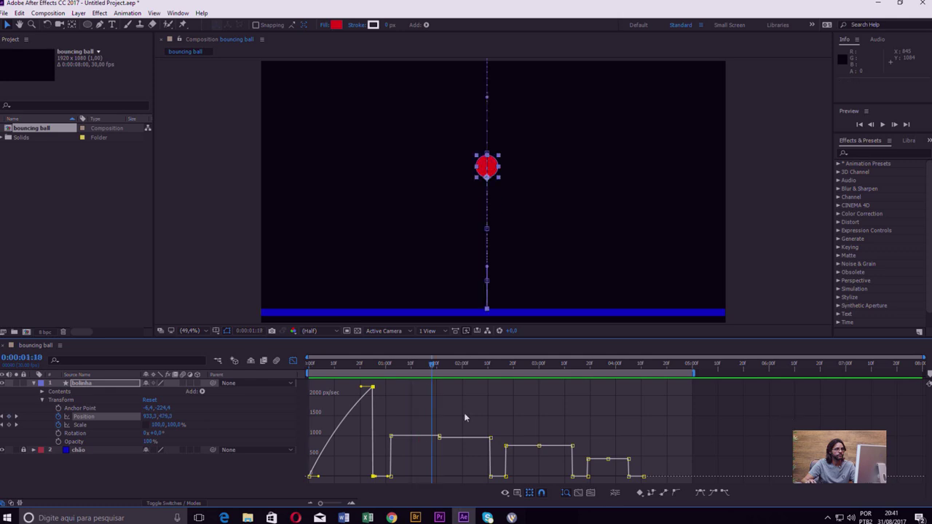
mouse_move(435, 367)
left_mouse_down()
mouse_move(293, 364)
mouse_move(385, 379)
left_mouse_up()
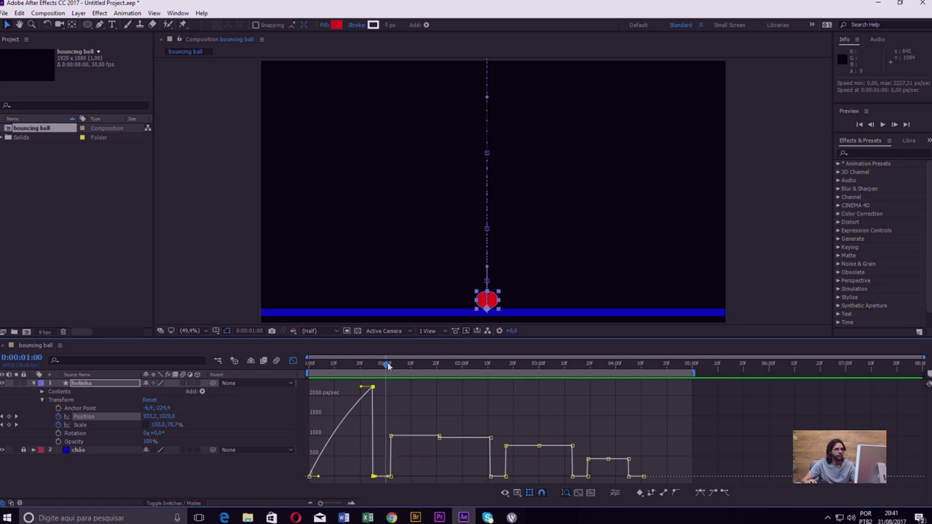
- Boost the rebound takeoff to about 2000 px/sec, ease it to 0 at the 1:21 peak, and replay
mouse_move(389, 366)
left_mouse_down()
mouse_move(381, 372)
mouse_move(427, 377)
mouse_move(406, 378)
left_mouse_up()
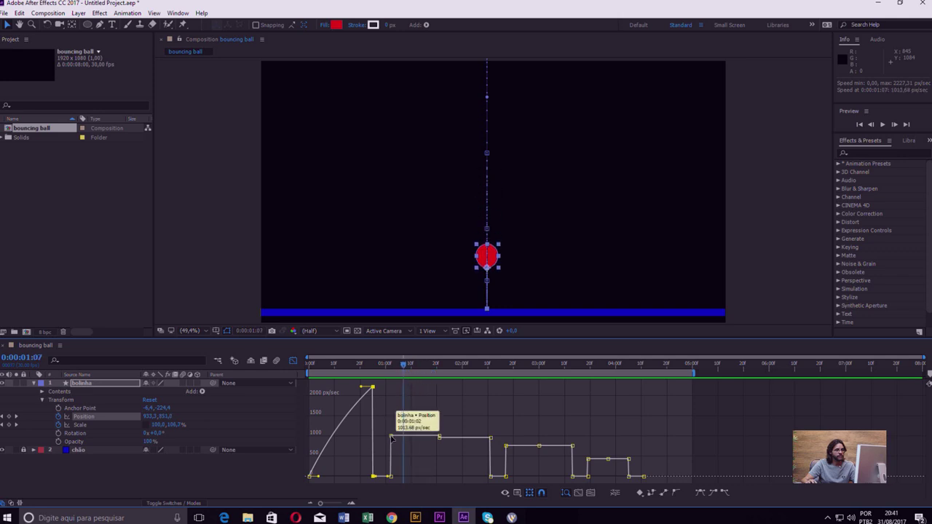
mouse_move(391, 436)
left_mouse_down()
mouse_move(397, 372)
mouse_move(373, 374)
mouse_move(434, 381)
left_mouse_up()
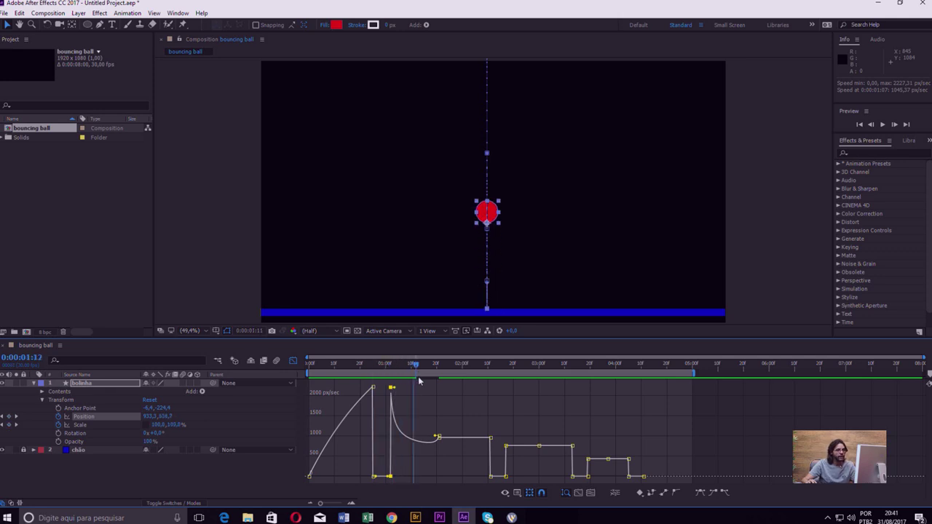
key("Page_Down")
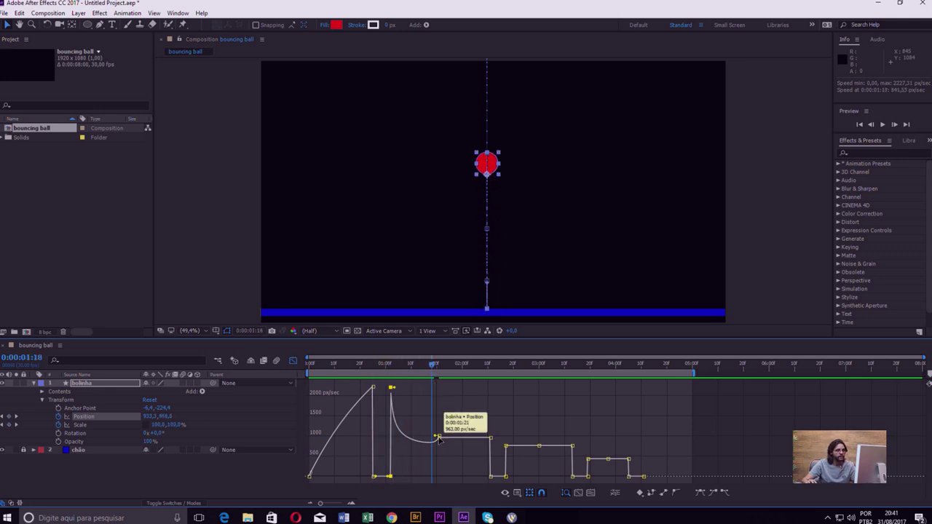
mouse_move(442, 447)
left_mouse_down()
mouse_move(442, 486)
mouse_move(428, 480)
left_mouse_up()
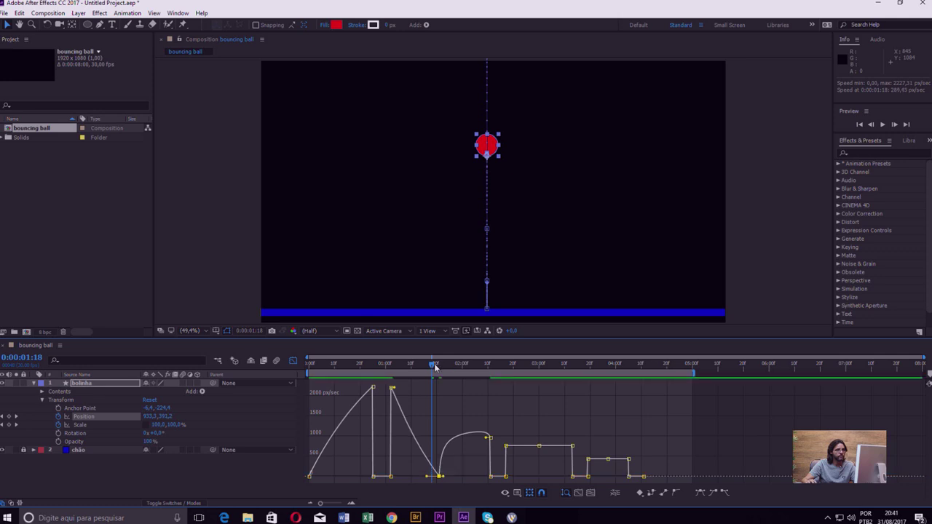
left_click_drag(435, 368, 284, 384)
key("space")
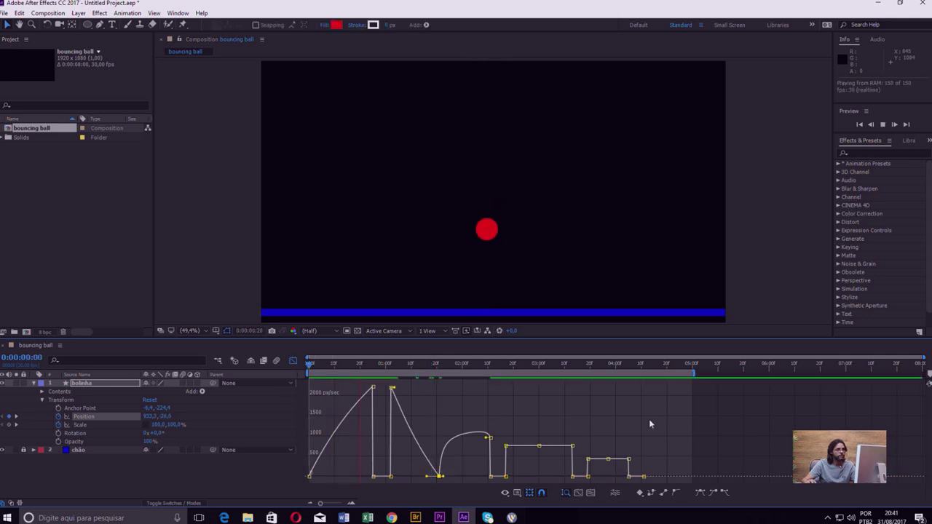
- Replay the animation from the first frame and return near the start of the first fall
key("space")
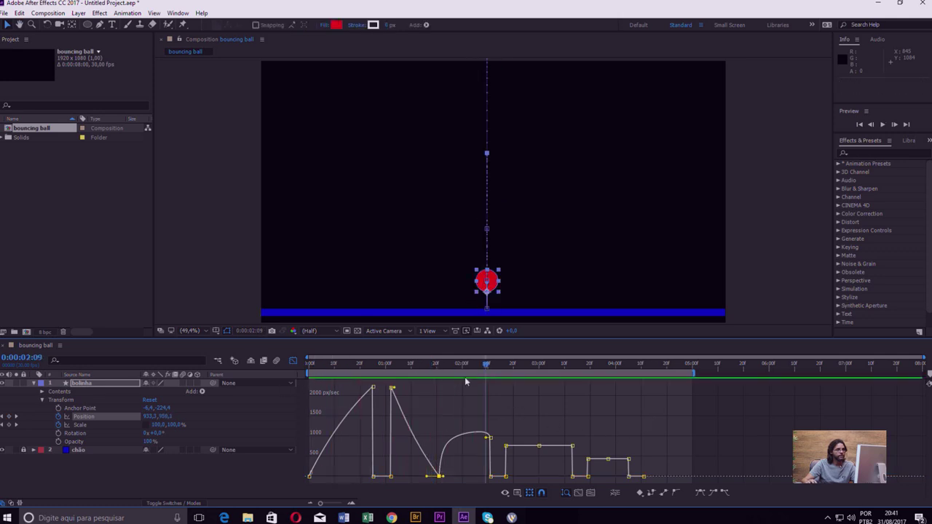
left_click_drag(488, 368, 289, 384)
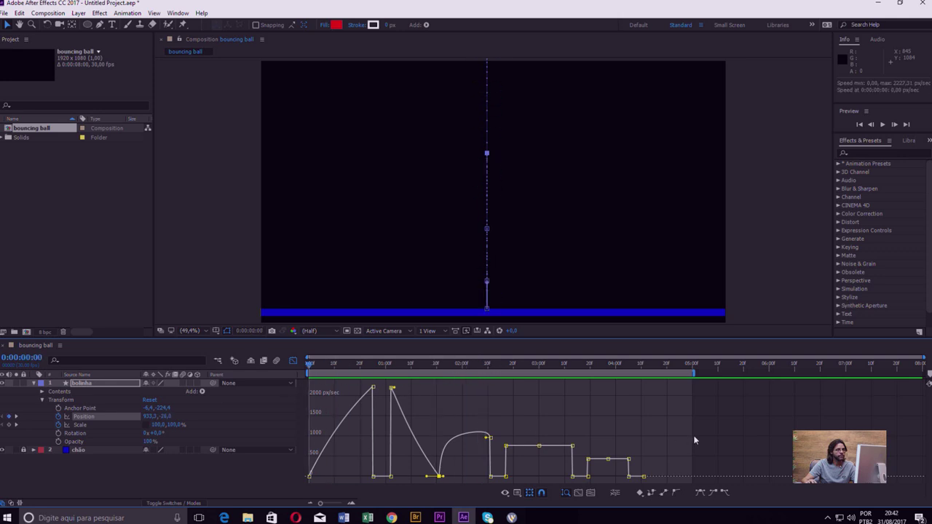
key("space")
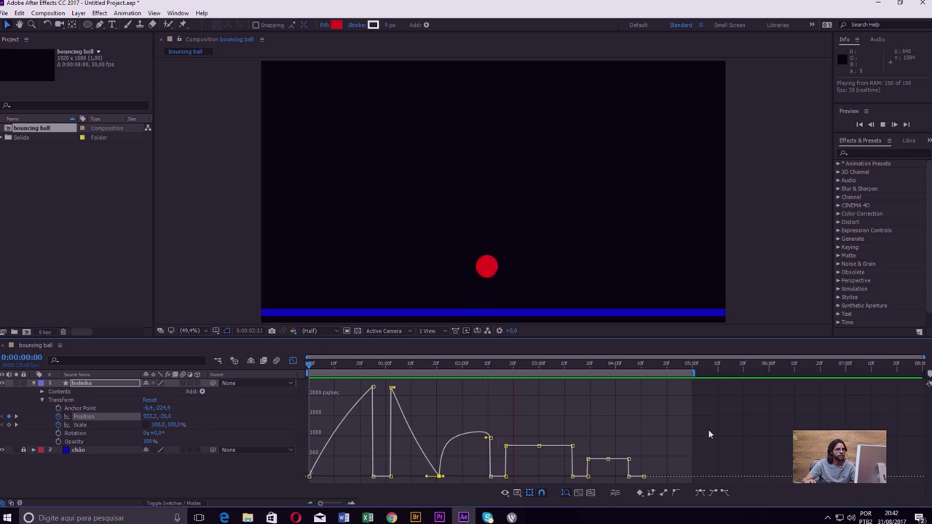
key("space")
mouse_move(536, 372)
left_mouse_down()
mouse_move(321, 394)
mouse_move(337, 391)
left_mouse_up()
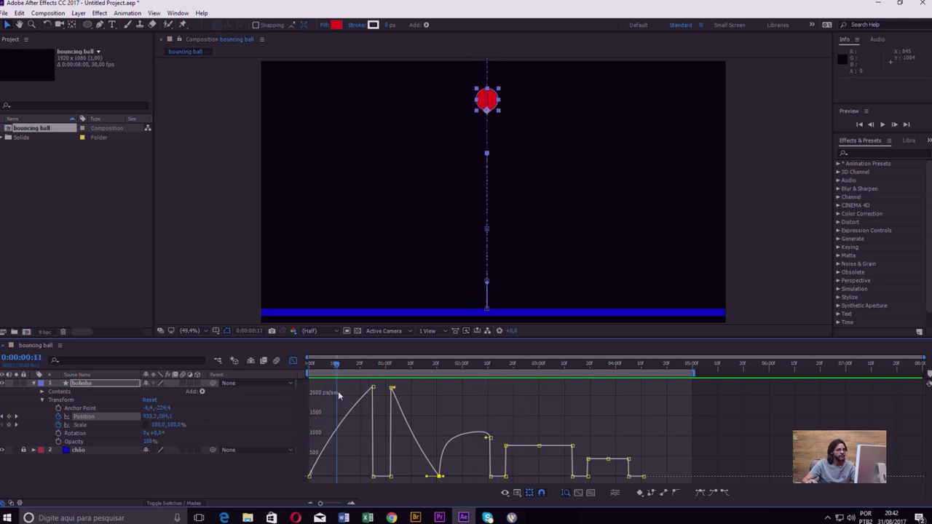
- Adjust the first fall's starting speed and lower its peak speed at impact
left_click(311, 474)
left_click_drag(312, 474, 314, 464)
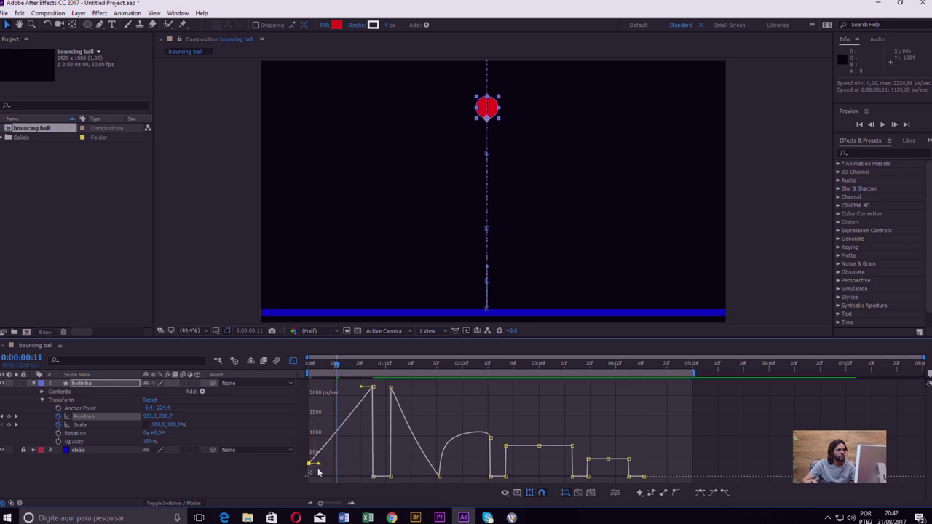
mouse_move(372, 387)
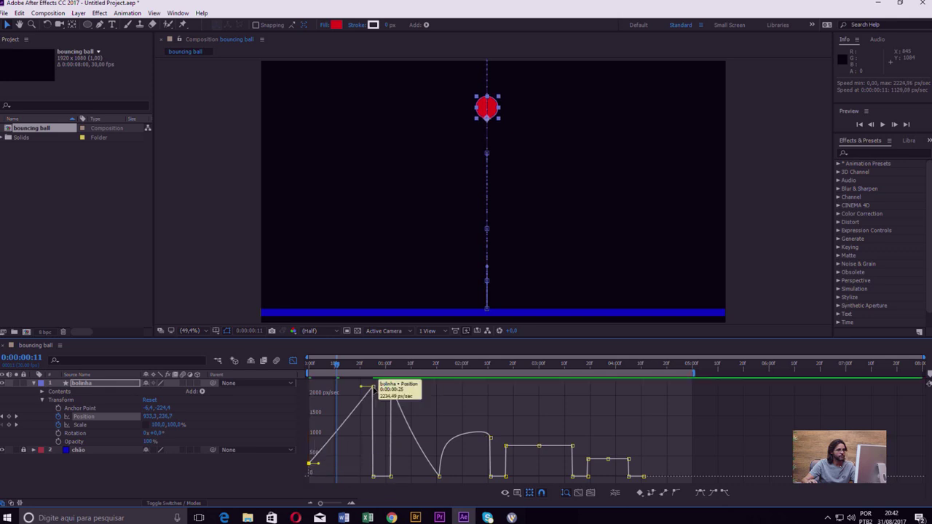
left_click_drag(374, 388, 362, 399)
mouse_move(310, 470)
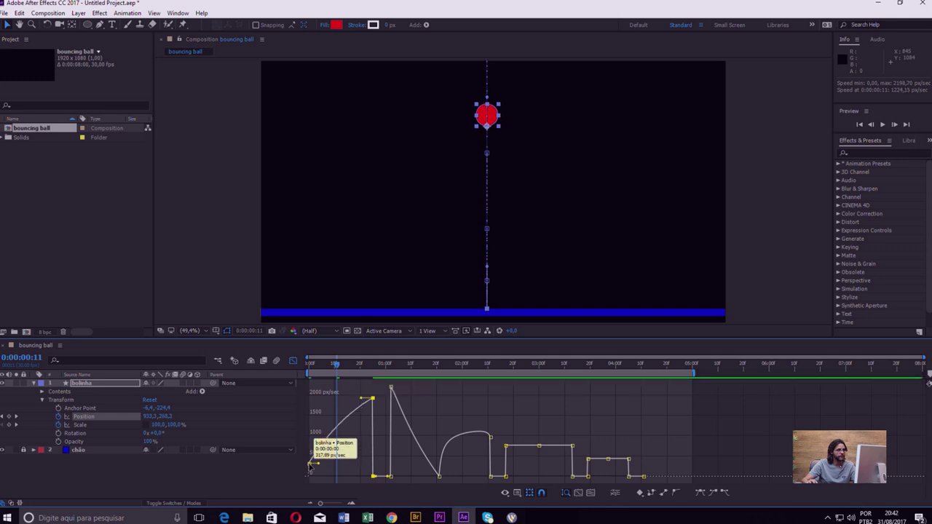
left_click_drag(311, 470, 310, 473)
- Lower the second fall's speed peak, reshape the curve after the second landing, and preview from Home
mouse_move(392, 389)
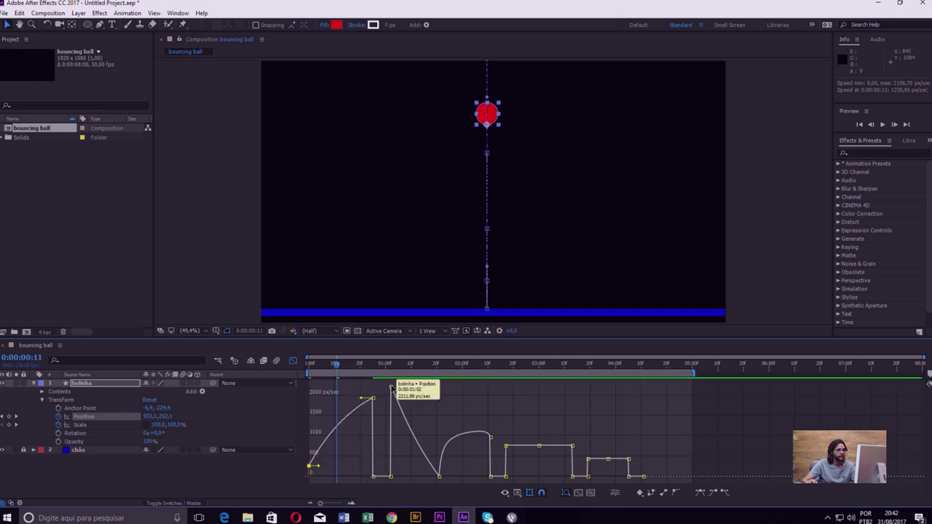
left_click_drag(392, 390, 391, 405)
left_click_drag(391, 401, 391, 400)
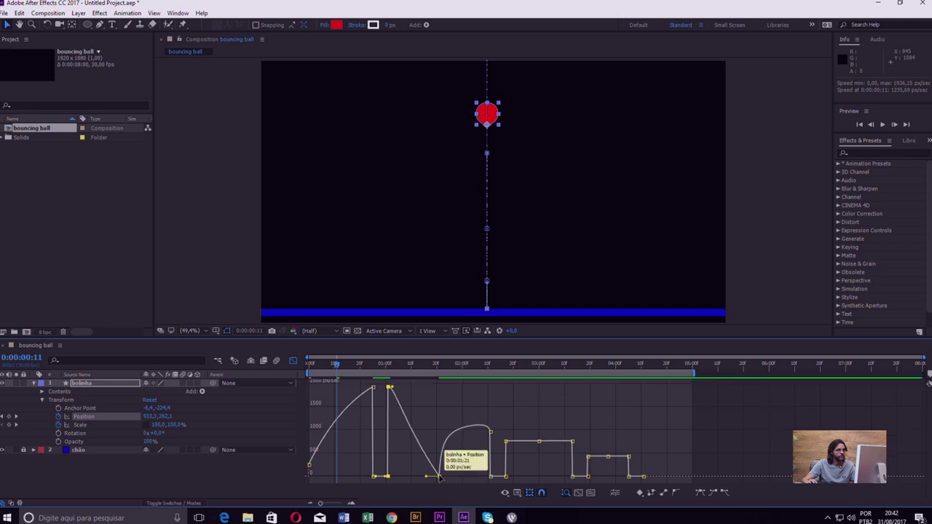
left_click_drag(440, 478, 437, 465)
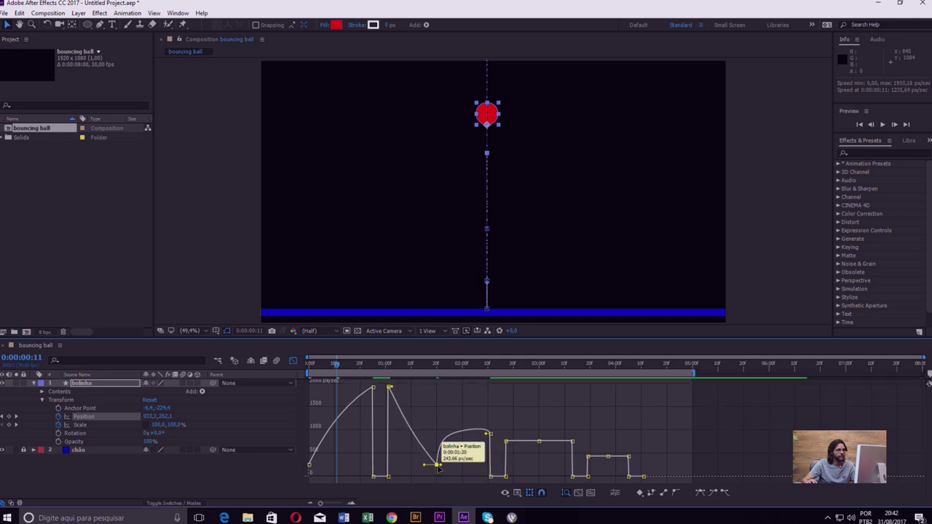
key("Home")
key("space")
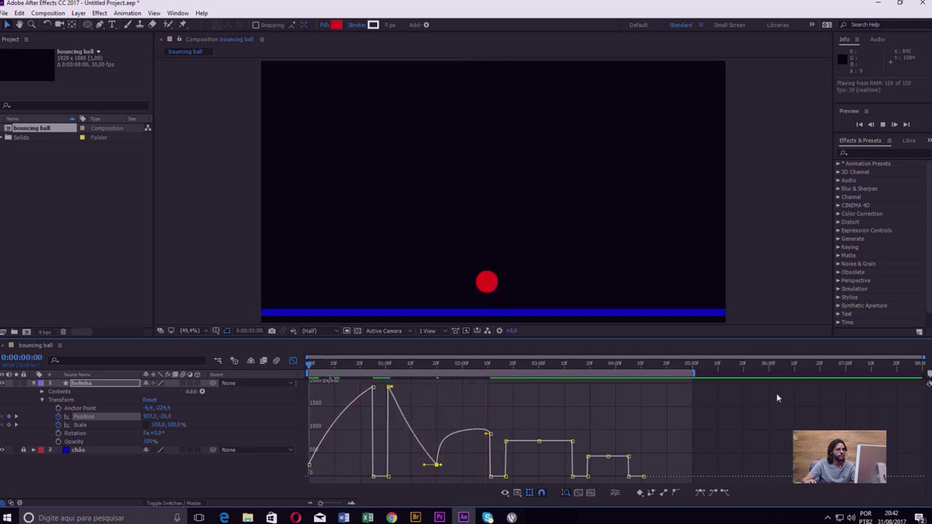
key("space")
- Raise the speed at the top of the first rebound and check it in playback
mouse_move(499, 368)
left_mouse_down()
mouse_move(423, 383)
mouse_move(444, 388)
left_mouse_up()
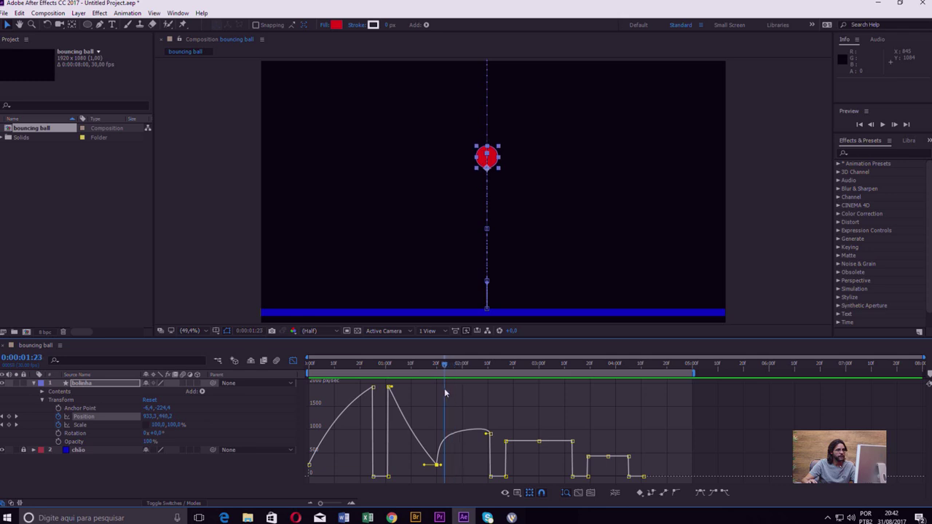
mouse_move(492, 436)
left_click_drag(491, 435, 493, 409)
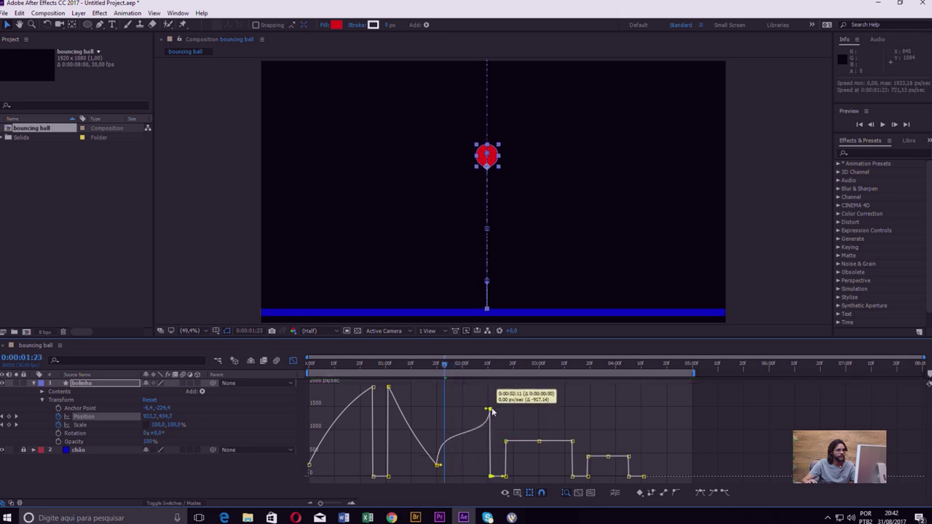
key("space")
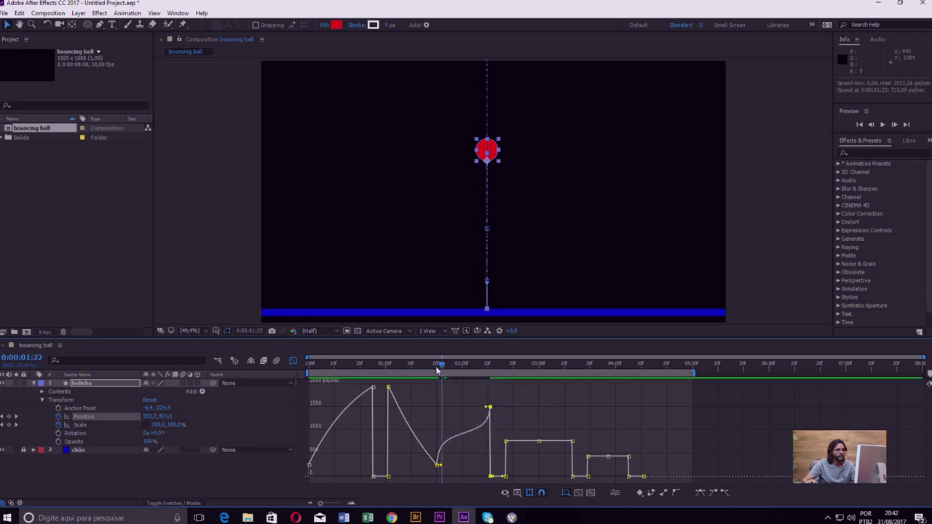
left_click(440, 466)
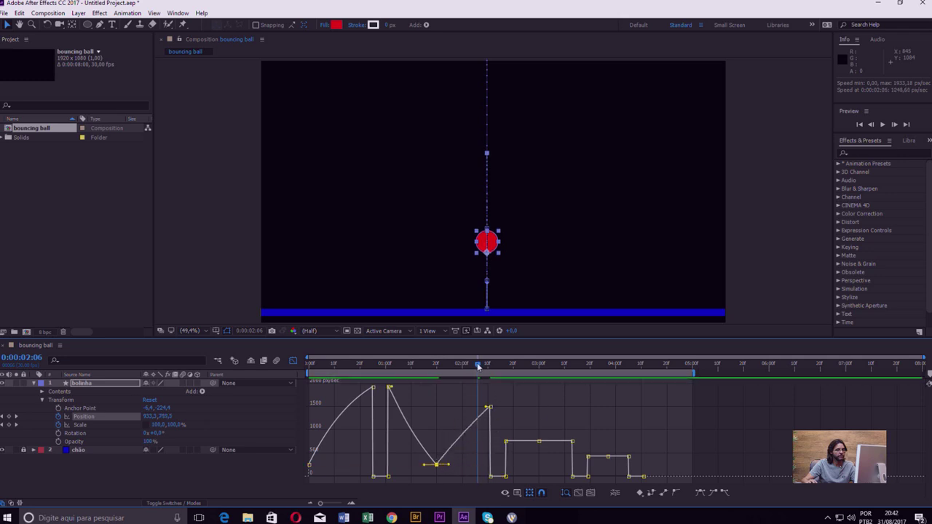
- Reshape the later bounces' flat speed segments into arches, then turn off the Graph Editor
mouse_move(478, 367)
left_mouse_down()
mouse_move(480, 383)
mouse_move(532, 392)
left_mouse_up()
left_click_drag(573, 441, 572, 418)
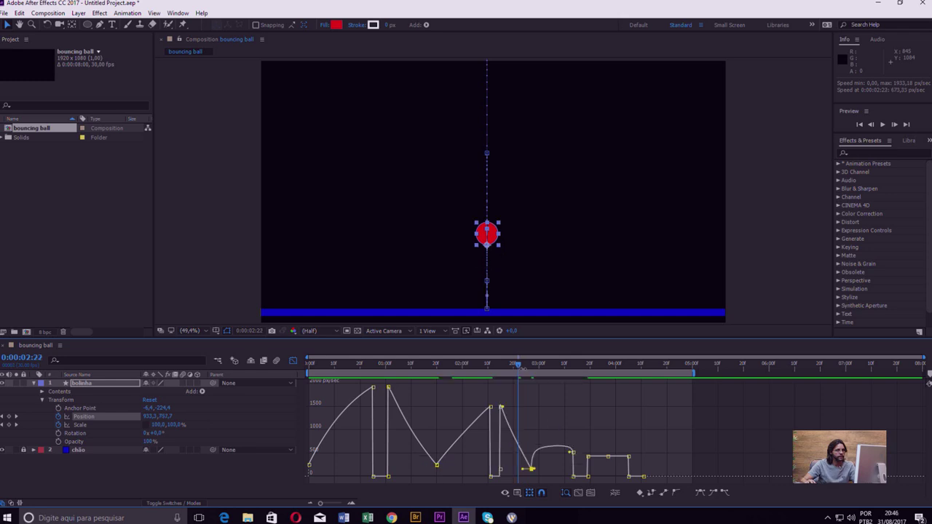
left_click_drag(532, 386, 604, 384)
mouse_move(609, 457)
left_mouse_down()
mouse_move(607, 469)
mouse_move(627, 465)
left_mouse_up()
left_click(625, 374)
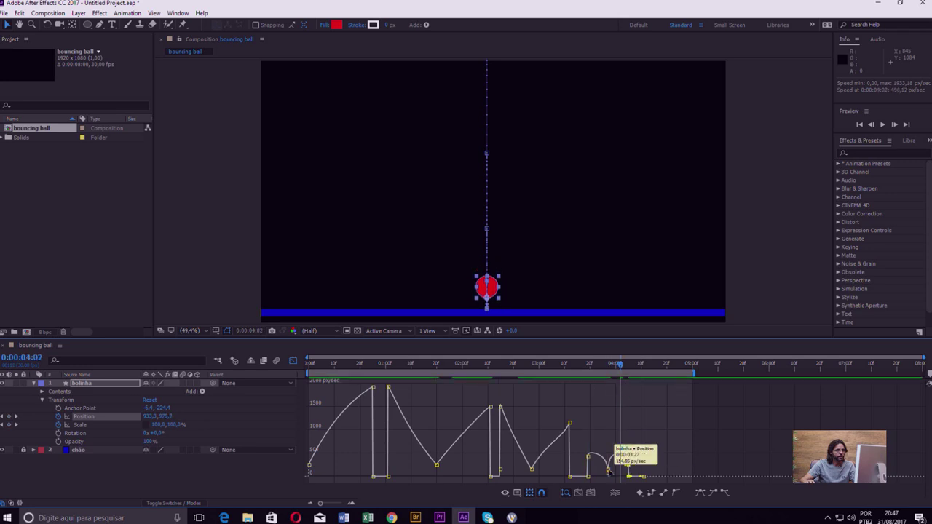
left_click(655, 373)
left_click_drag(656, 373, 641, 373)
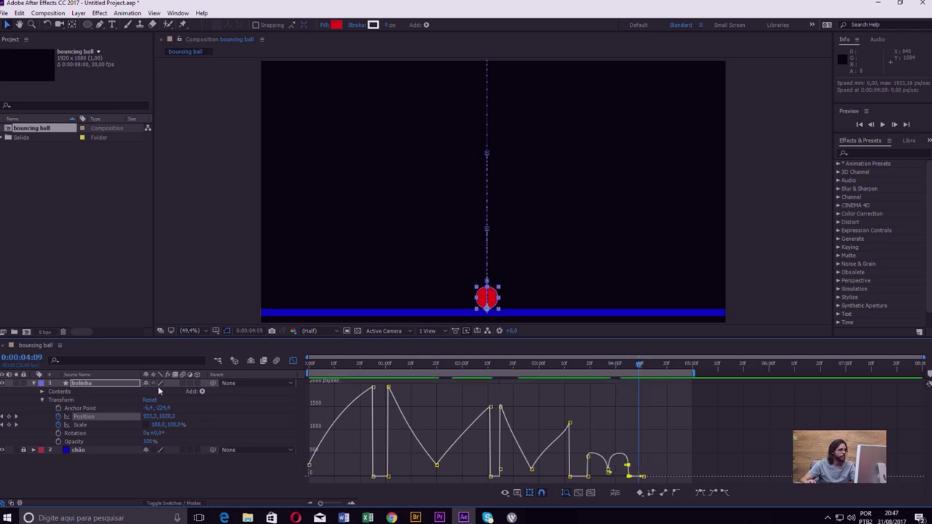
left_click(294, 361)
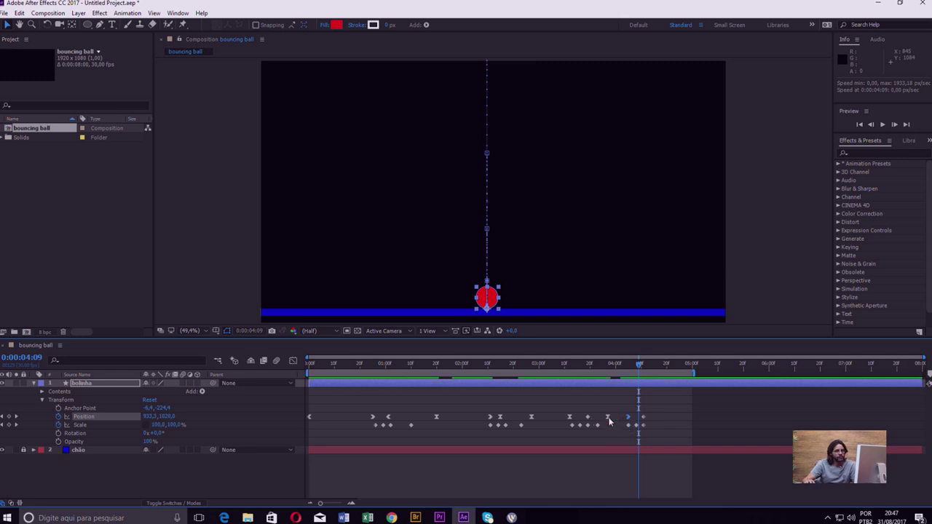
- Rewind to the first frame and play a preview of the current bounce animation
key("Page_Up")
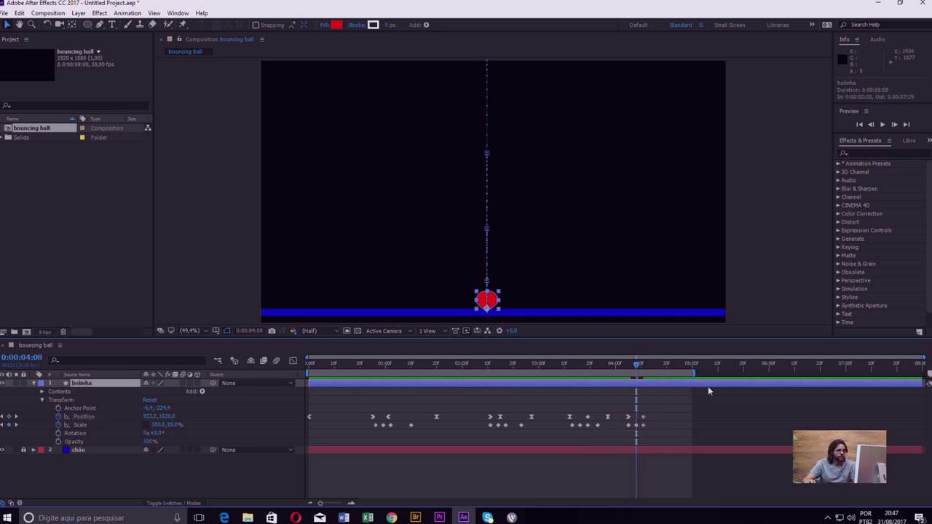
left_click(697, 336)
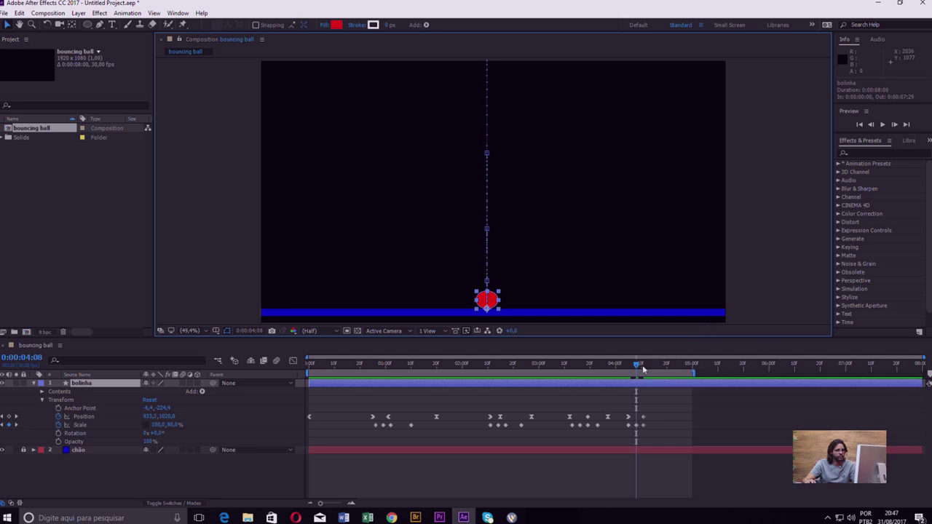
left_click_drag(644, 370, 339, 365)
left_click(382, 392)
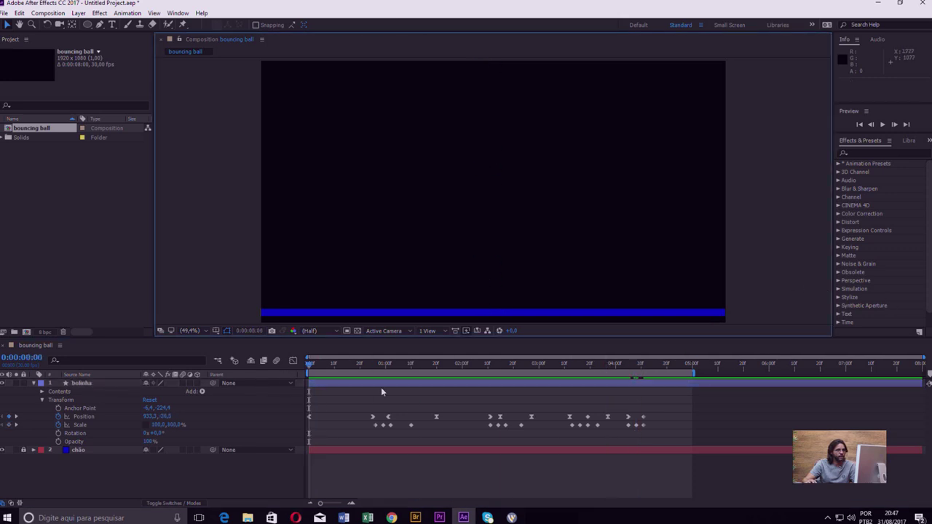
left_click(305, 367)
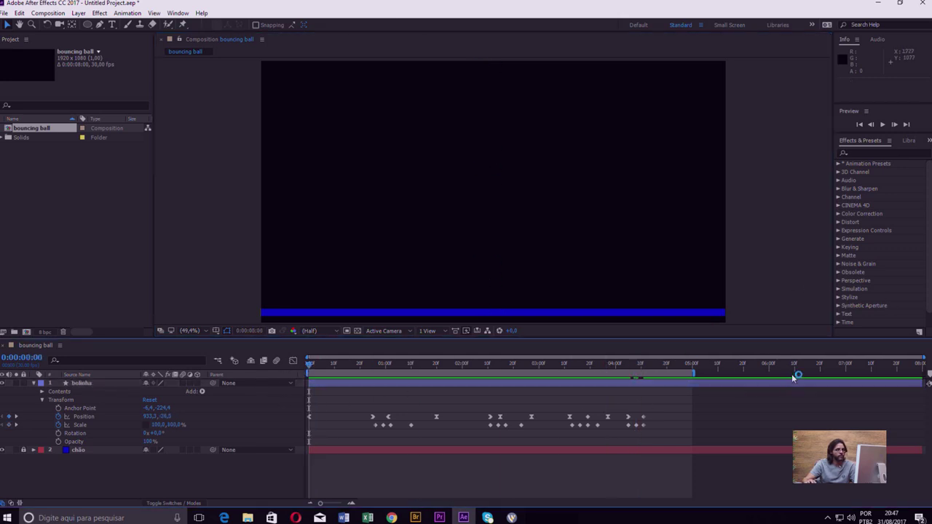
key("space")
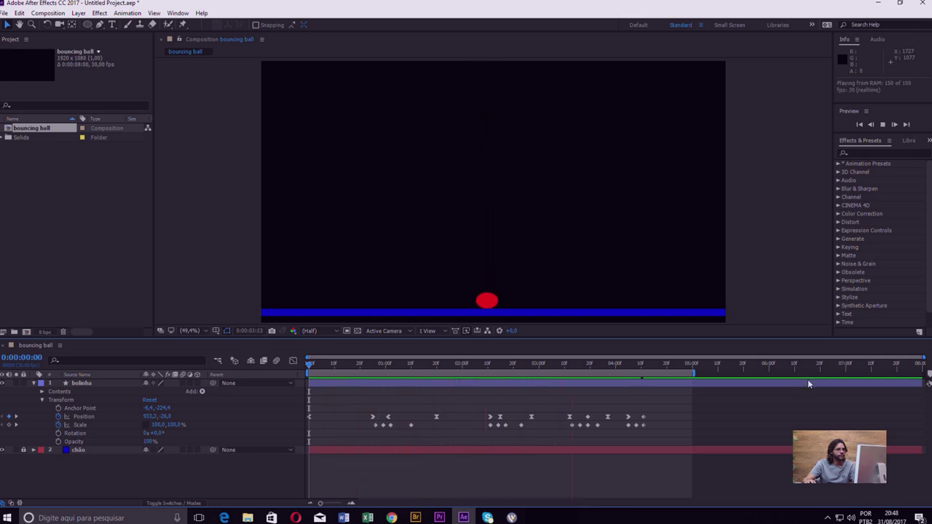
key("space")
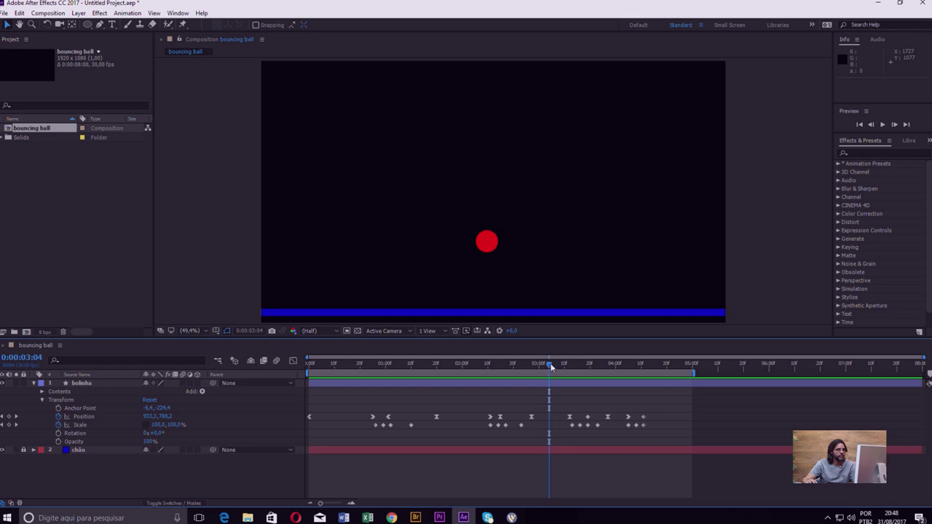
- Shift the later bounce keyframes a few frames later, final landing at 0:00:04:11, then preview
left_click_drag(550, 365, 462, 391)
mouse_move(529, 398)
left_mouse_down()
mouse_move(644, 432)
mouse_move(652, 421)
left_mouse_up()
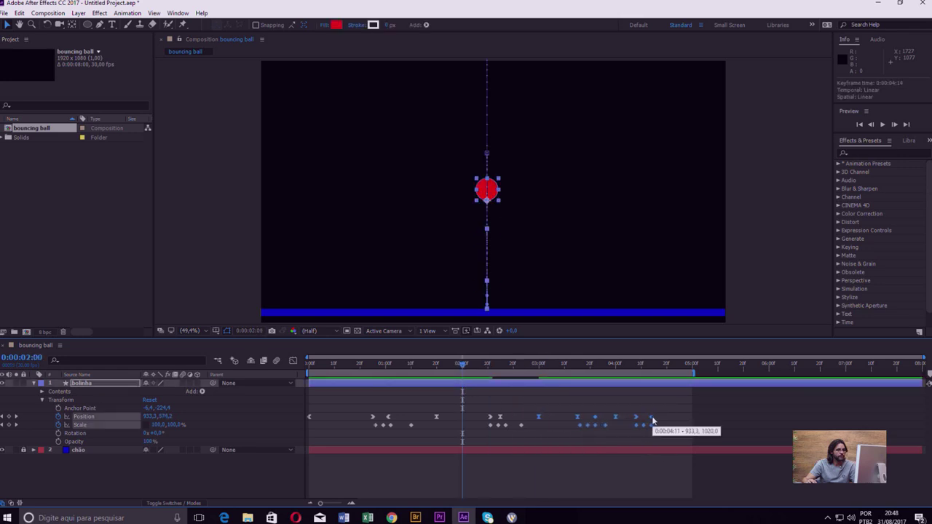
left_click(694, 425)
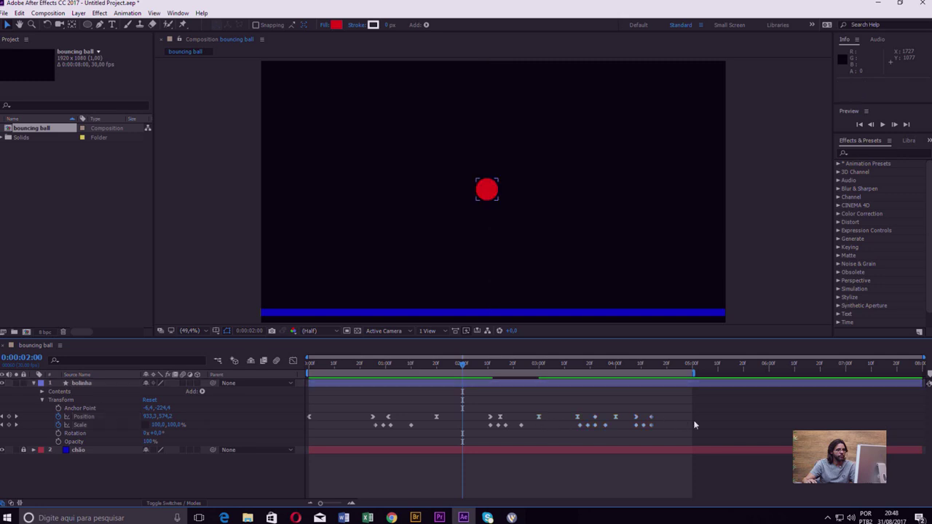
key("space")
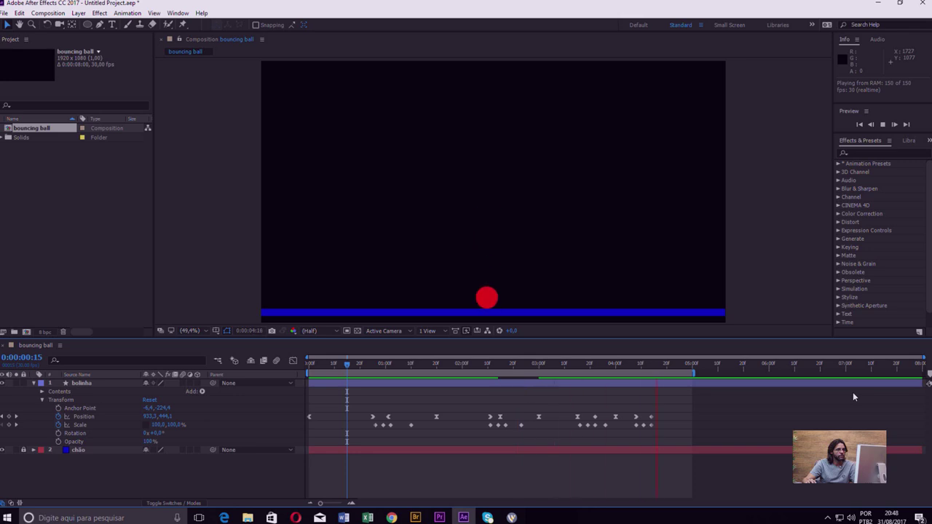
key("space")
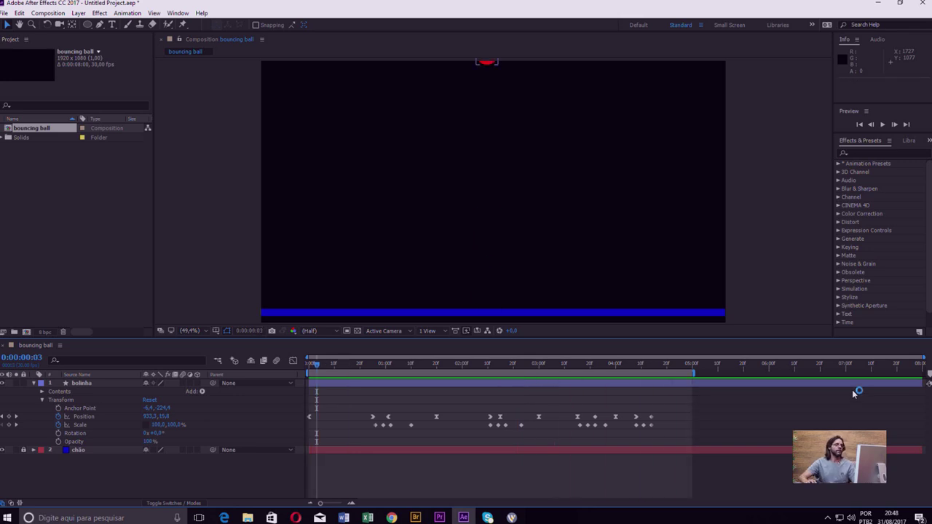